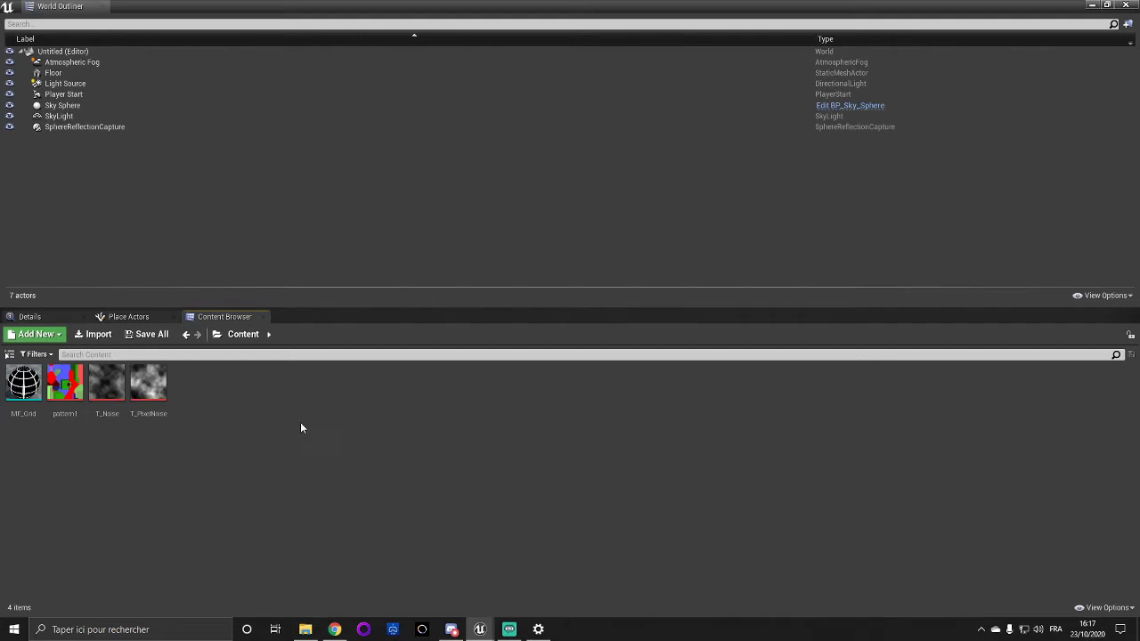
# Step: Create a material function in the Content folder and name it MF_GridTuto
pyautogui.rightClick(265, 389)
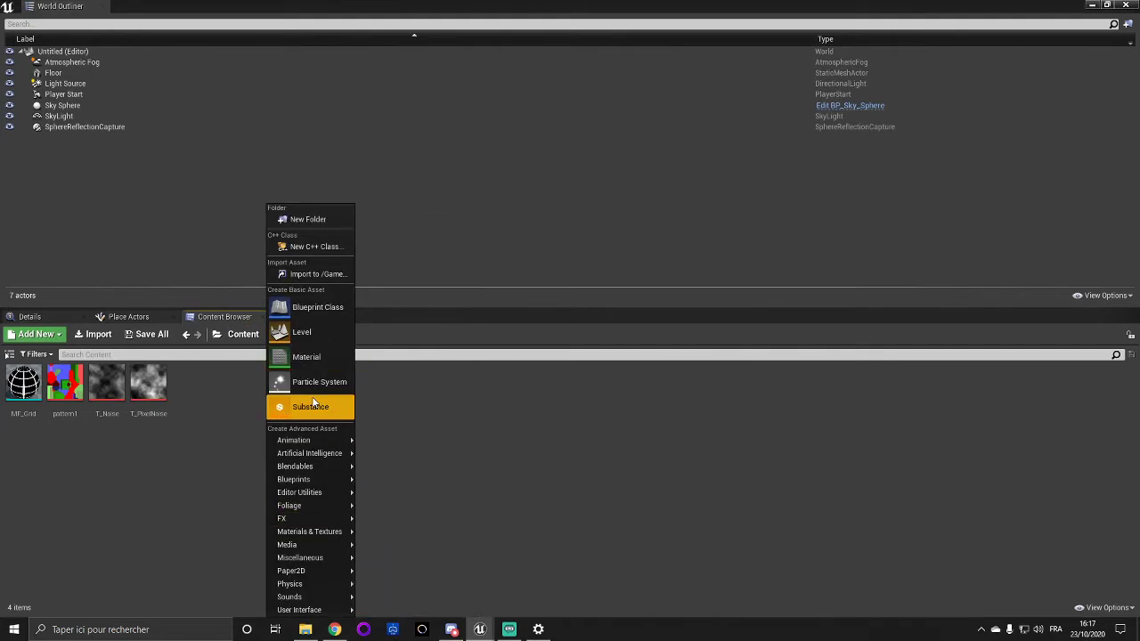
pyautogui.moveTo(342, 531)
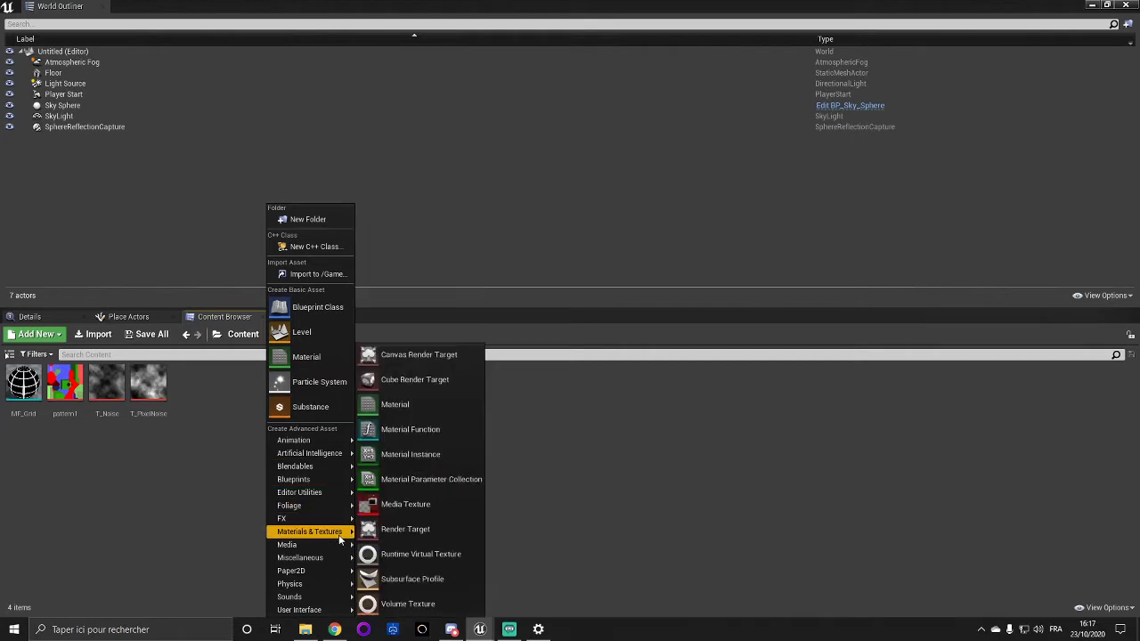
pyautogui.click(410, 431)
pyautogui.write('MF_Grid')
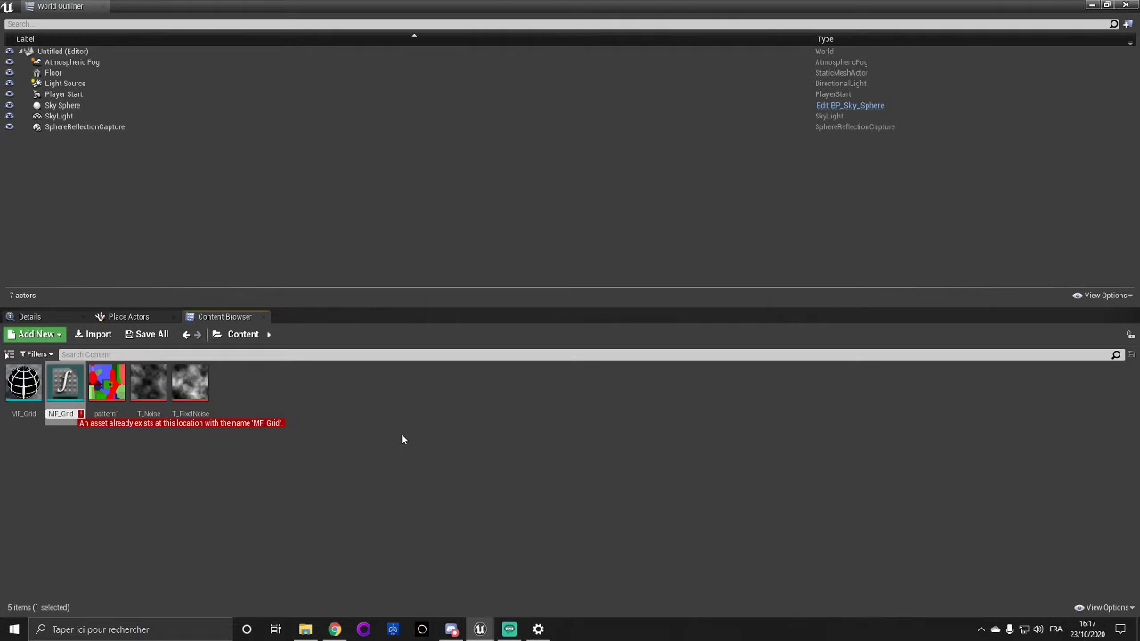
pyautogui.write('tuto')
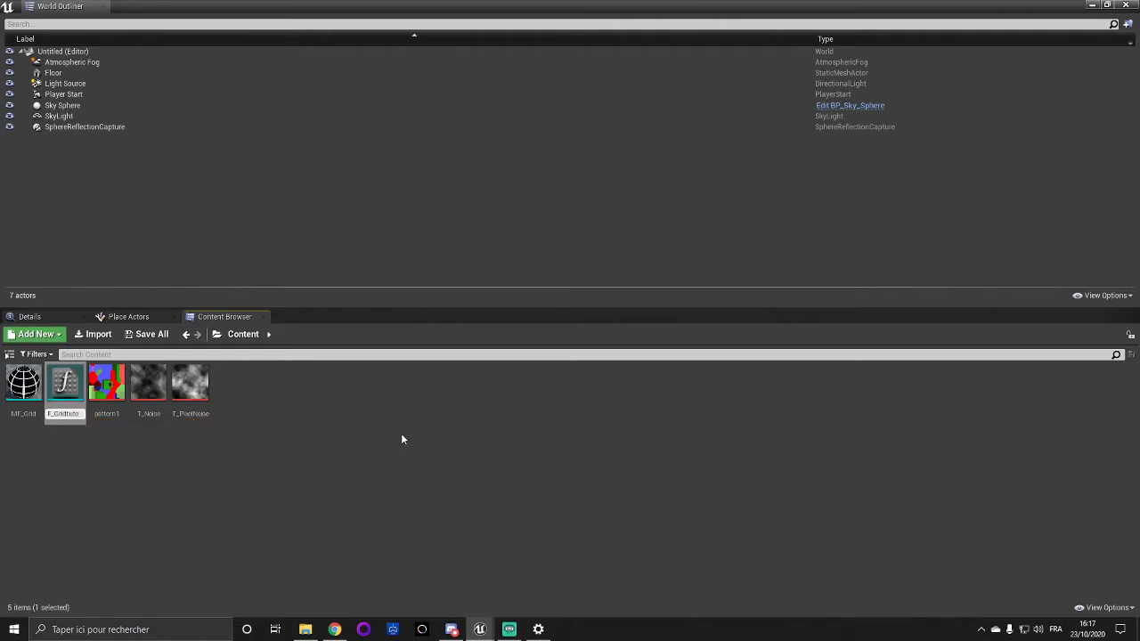
pyautogui.press('BackSpace')
pyautogui.press('BackSpace')
pyautogui.press('BackSpace')
pyautogui.press('BackSpace')
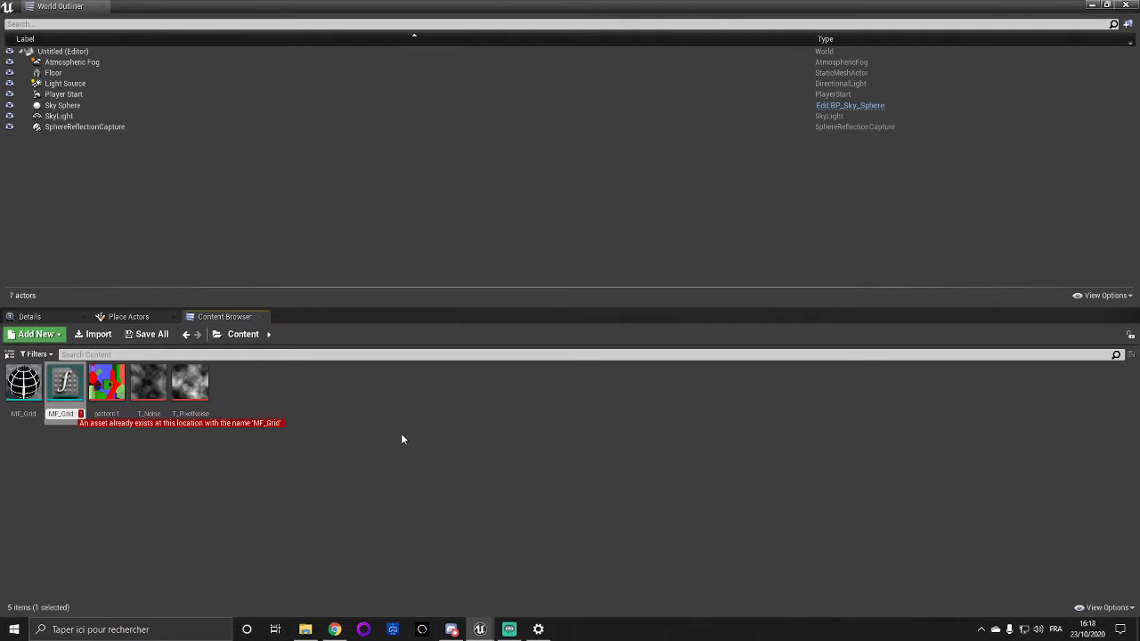
pyautogui.write('1')
pyautogui.press('BackSpace')
pyautogui.write('Tuto')
pyautogui.press('Return')
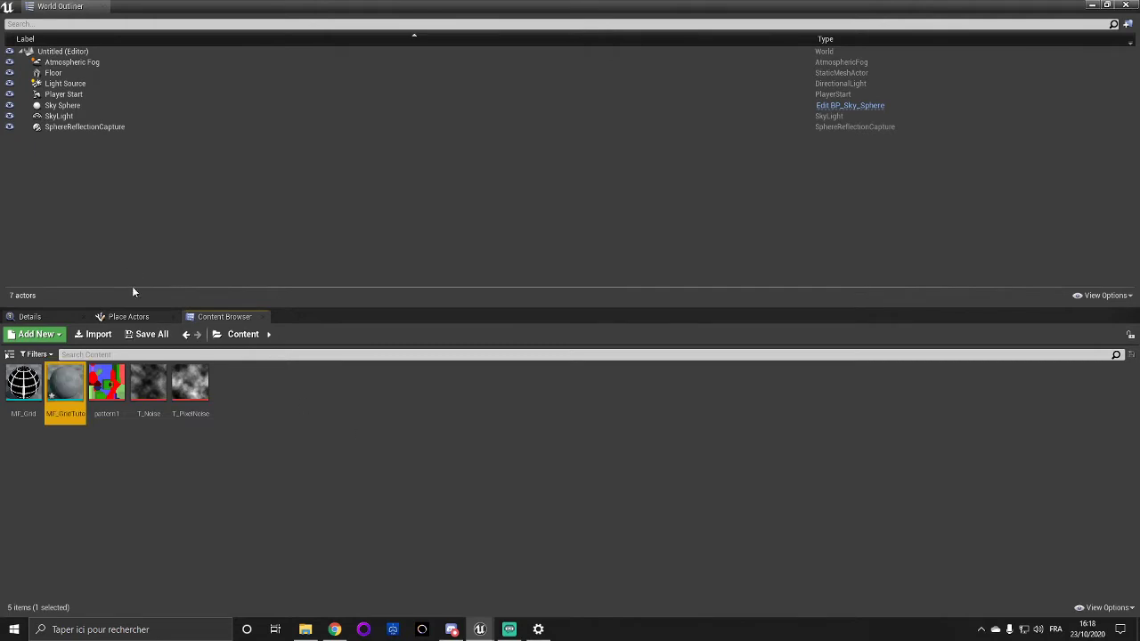
# Step: Open MF_GridTuto for editing and widen the graph area by narrowing the preview, details and palette areas
pyautogui.doubleClick(66, 385)
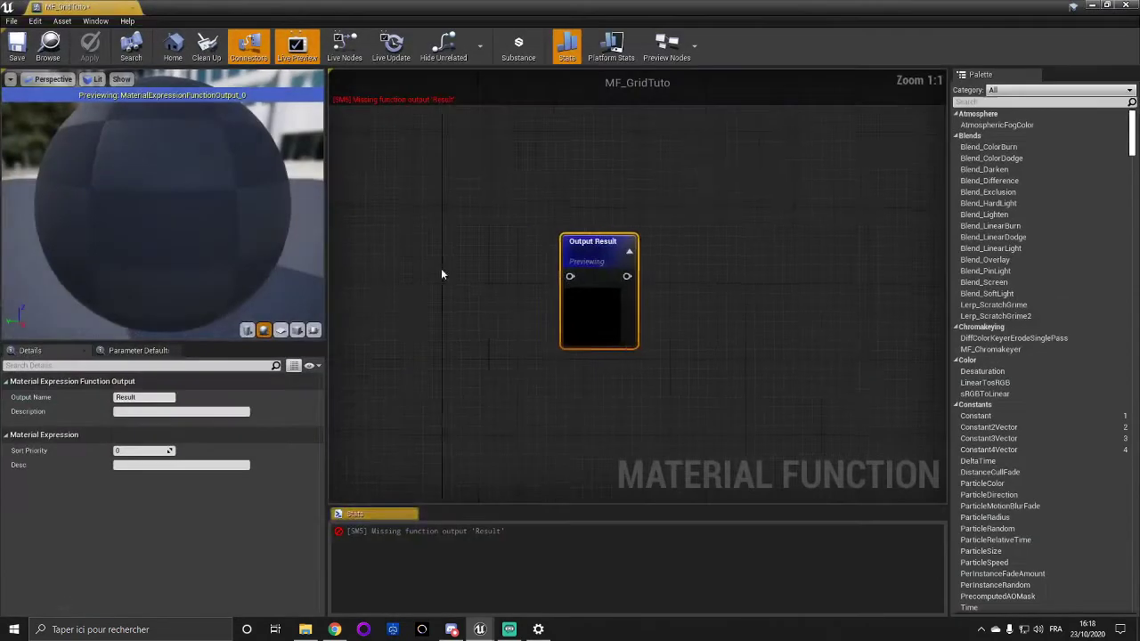
pyautogui.moveTo(441, 274); pyautogui.dragTo(712, 237, button='right')
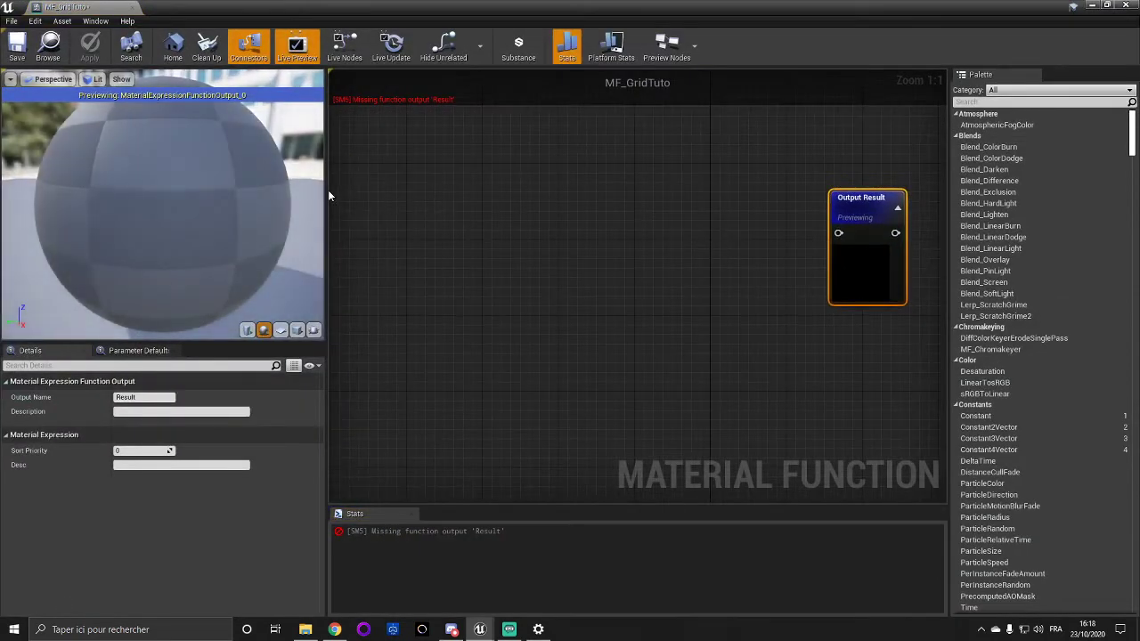
pyautogui.moveTo(328, 195); pyautogui.dragTo(207, 195)
pyautogui.moveTo(389, 259); pyautogui.dragTo(514, 211, button='right')
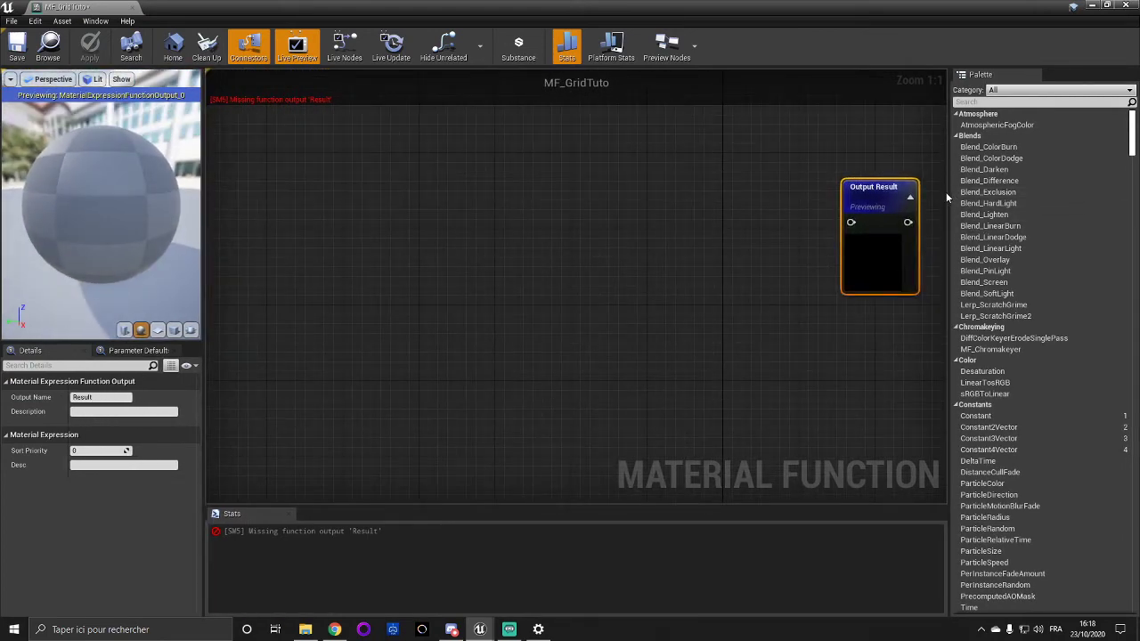
pyautogui.moveTo(947, 198); pyautogui.dragTo(1033, 197)
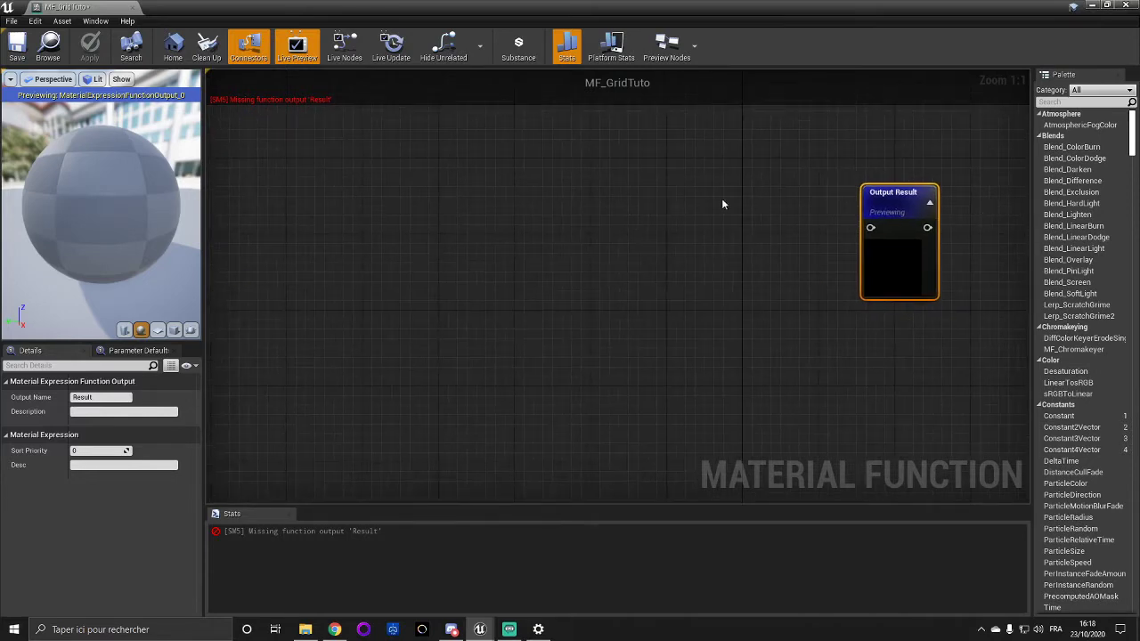
pyautogui.moveTo(722, 204); pyautogui.dragTo(757, 219, button='right')
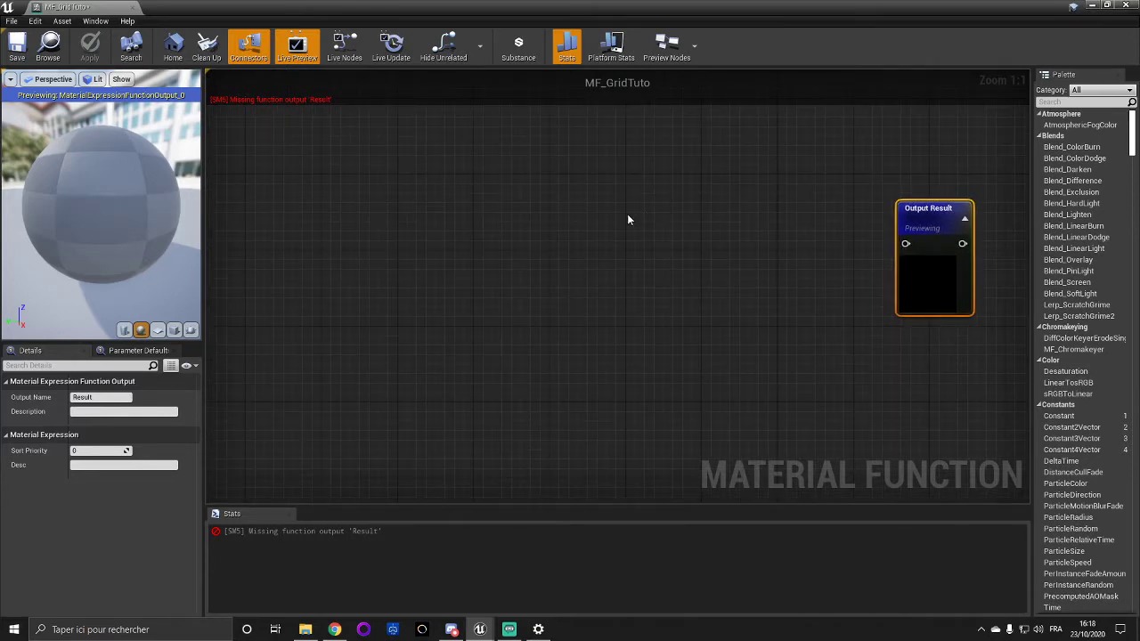
# Step: Add a texture coordinate node to the graph, well before the Output Result node
pyautogui.rightClick(396, 240)
pyautogui.write('te')
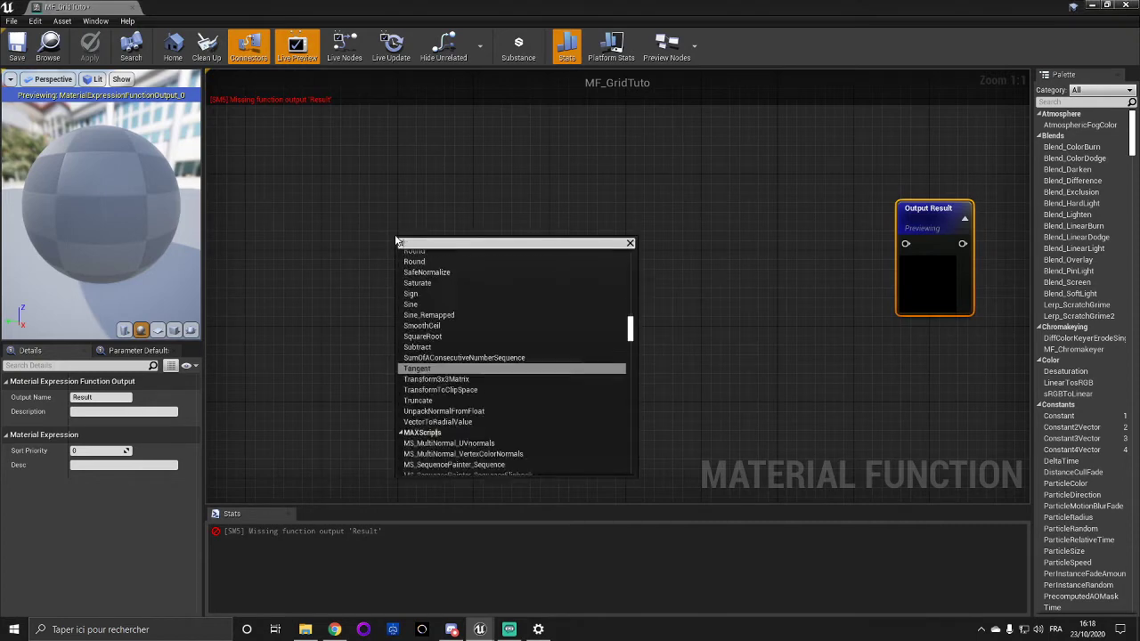
pyautogui.write('xt')
pyautogui.press('Return')
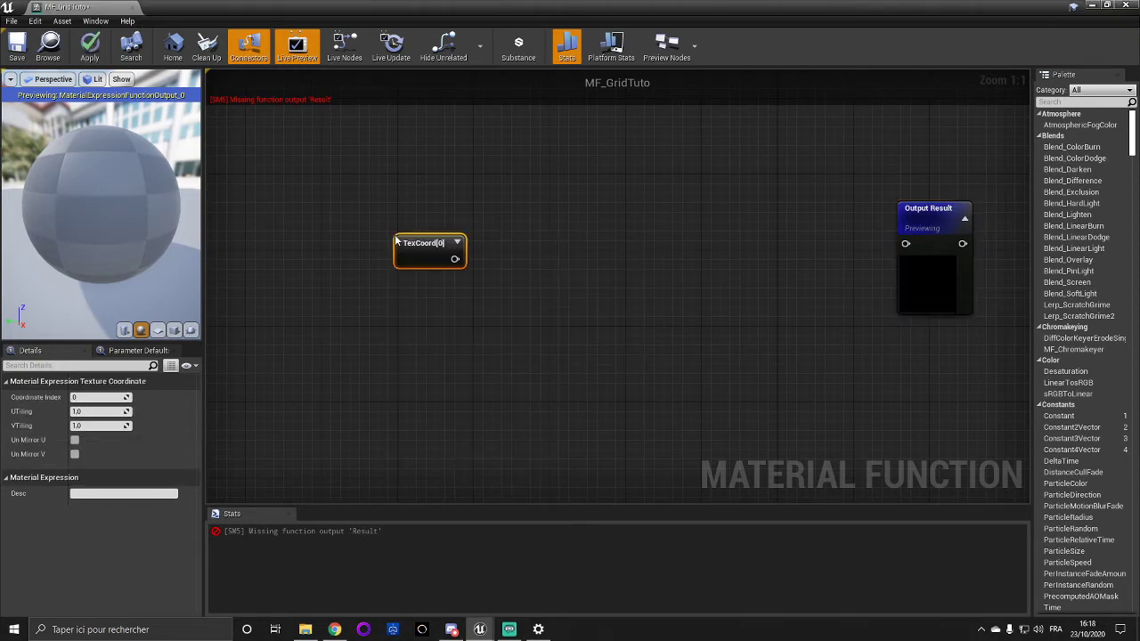
pyautogui.moveTo(419, 220); pyautogui.dragTo(410, 212)
# Step: Add a function input node and place it just below the TexCoord node
pyautogui.rightClick(419, 300)
pyautogui.write('input')
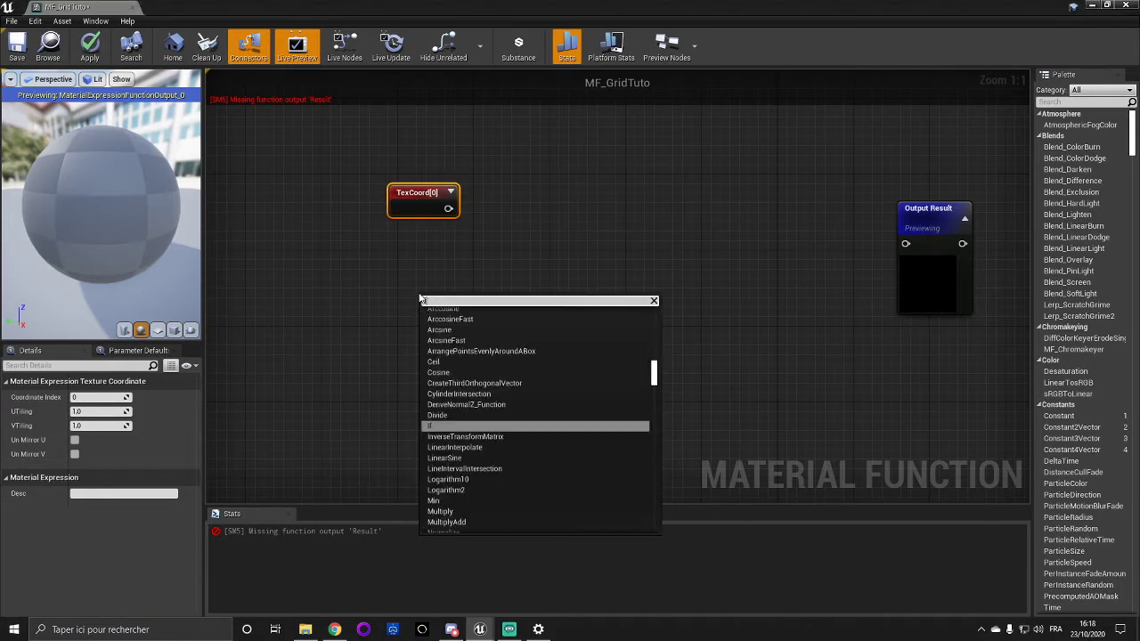
pyautogui.press('Return')
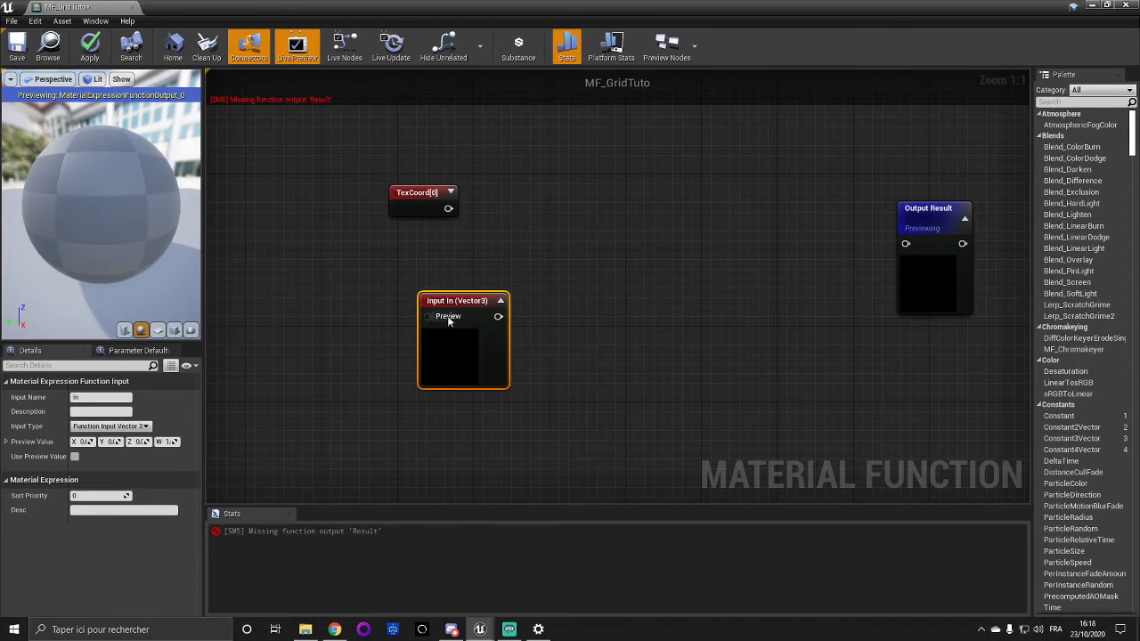
pyautogui.moveTo(467, 310); pyautogui.dragTo(455, 288)
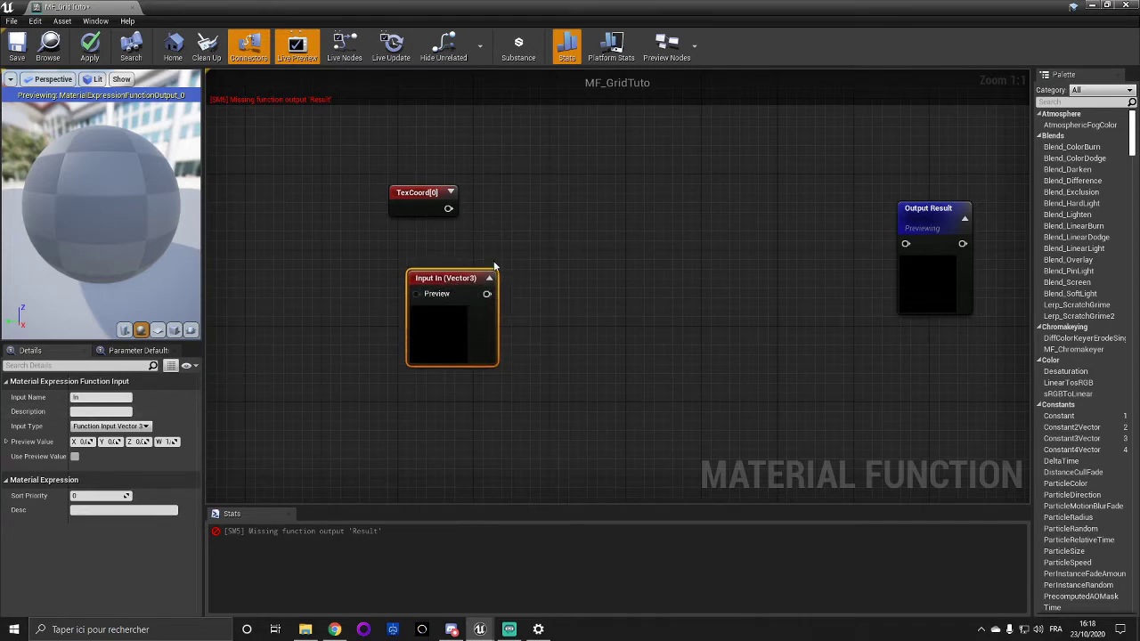
# Step: Set the new input's type to Function Input Scalar and its X, Y and Z preview values to 1
pyautogui.click(122, 428)
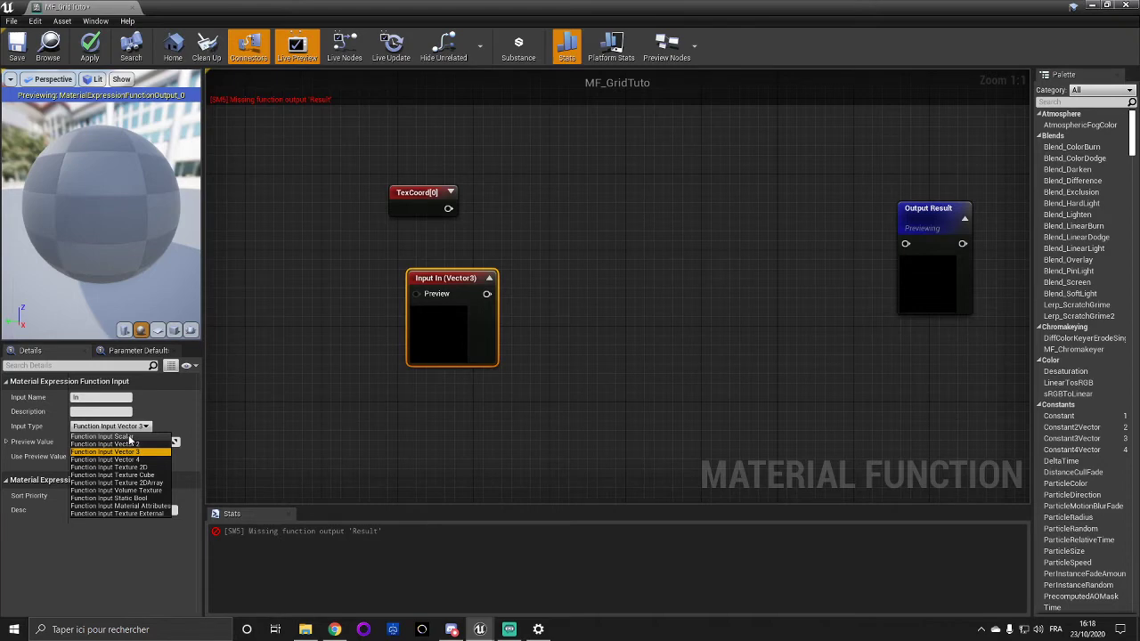
pyautogui.click(130, 437)
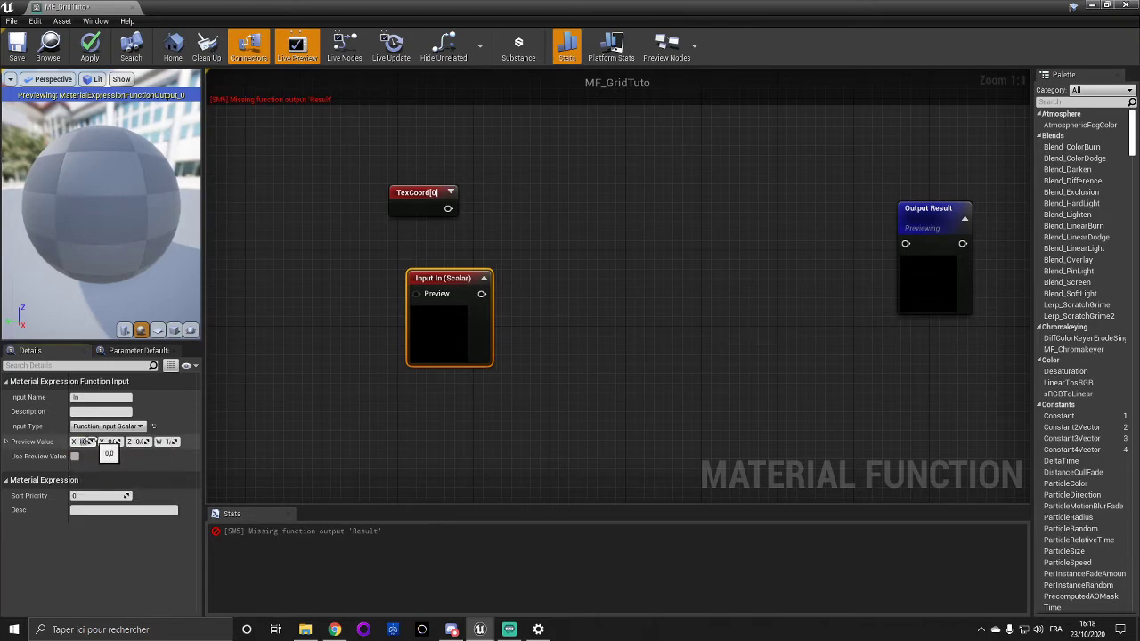
pyautogui.write('1')
pyautogui.press('Tab')
pyautogui.write('1')
pyautogui.press('Tab')
pyautogui.write('1')
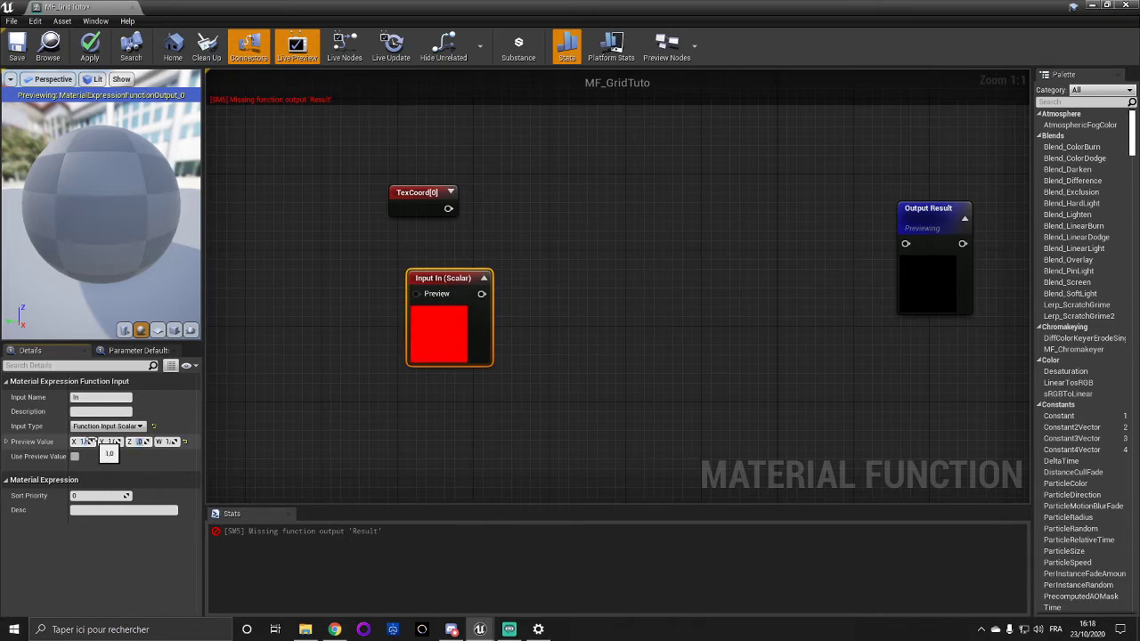
pyautogui.moveTo(204, 417); pyautogui.dragTo(274, 417)
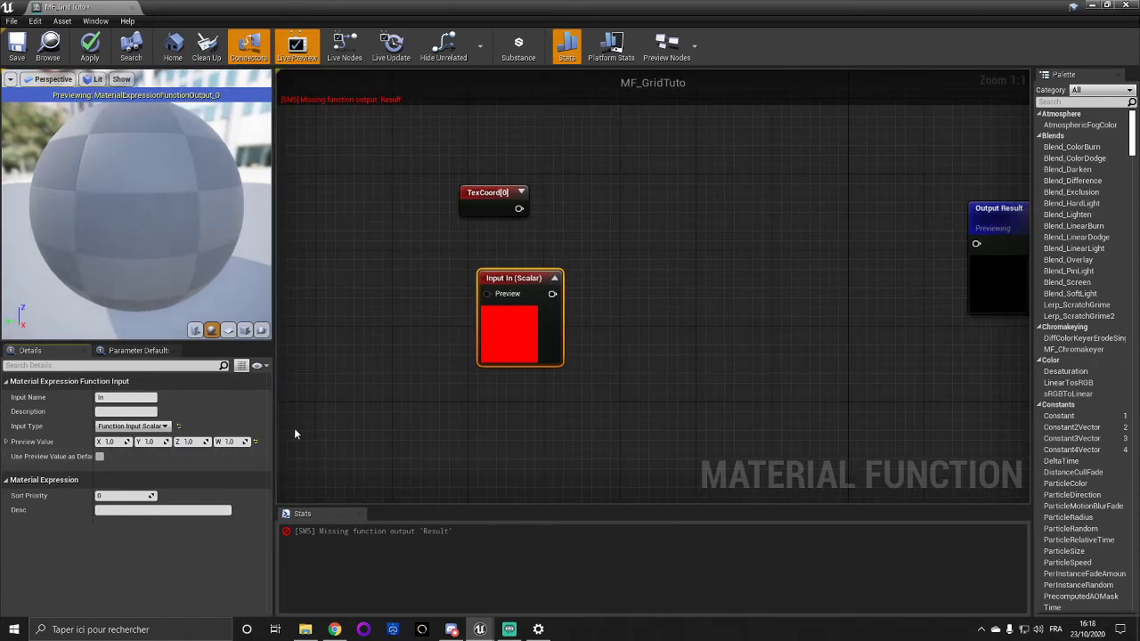
# Step: Name the scalar input LineThickness and move its node directly beneath the TexCoord node
pyautogui.click(123, 399)
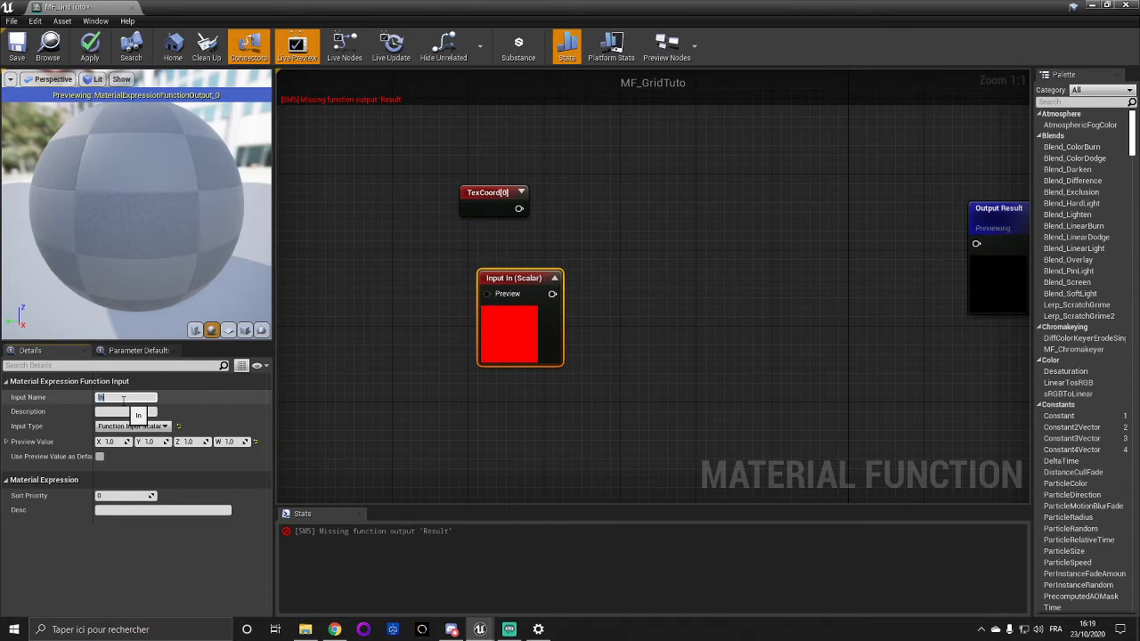
pyautogui.write('Uine')
pyautogui.write('Th')
pyautogui.write('ickness')
pyautogui.click(394, 382)
pyautogui.moveTo(611, 322); pyautogui.dragTo(514, 266, button='right')
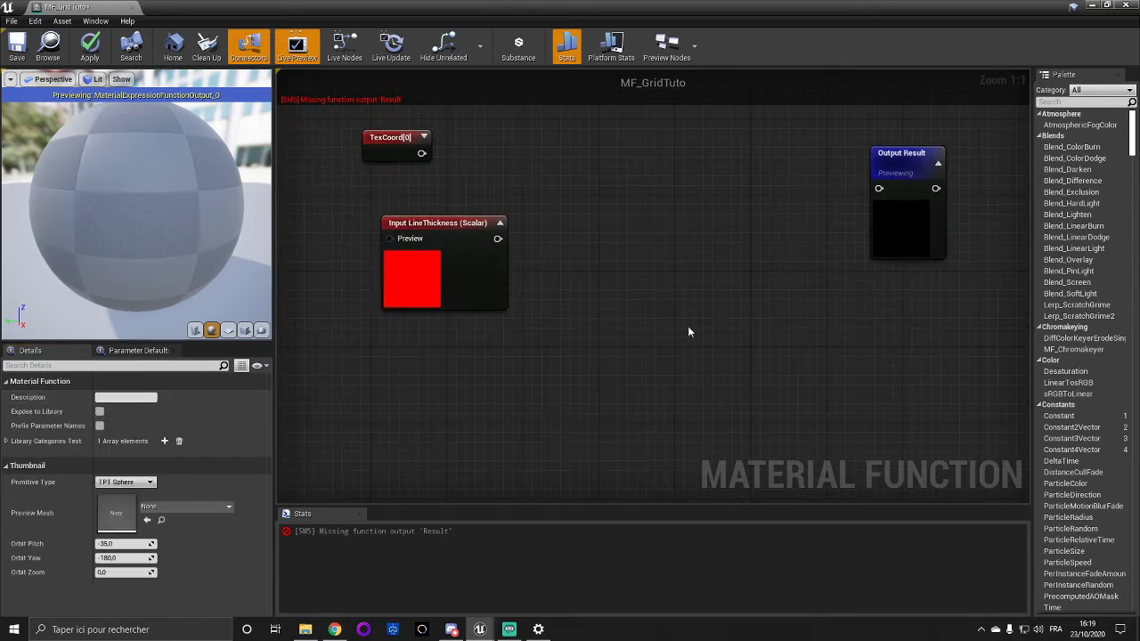
pyautogui.moveTo(687, 331); pyautogui.dragTo(813, 370, button='right')
pyautogui.moveTo(616, 301); pyautogui.dragTo(538, 262)
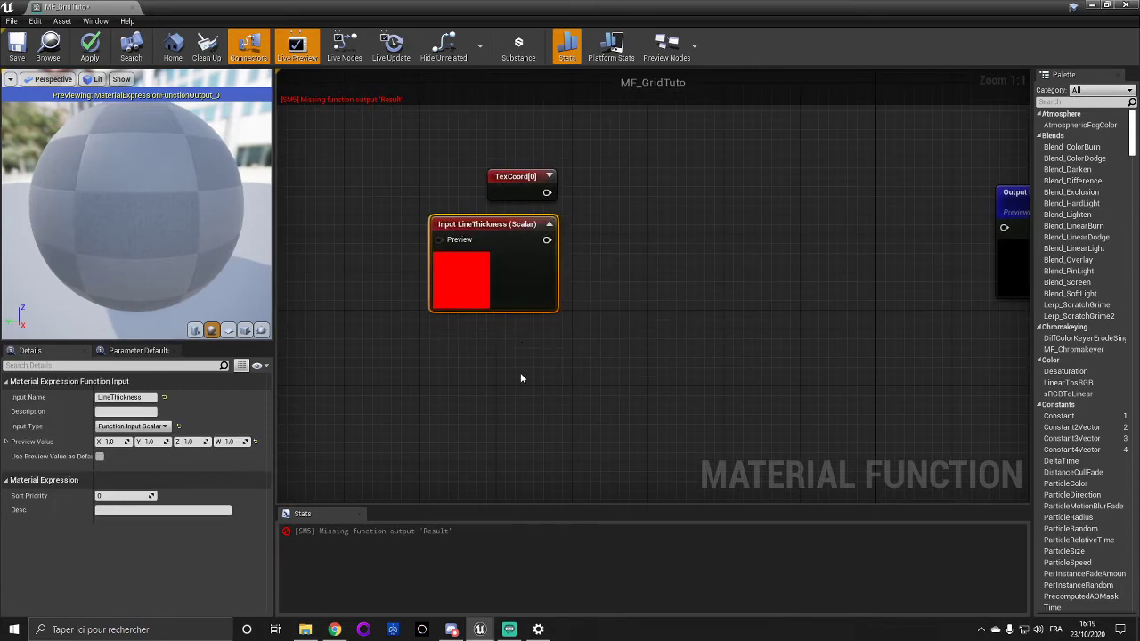
# Step: Duplicate the LineThickness input, place the copy beneath it and rename it Coordinate
pyautogui.moveTo(521, 379); pyautogui.dragTo(535, 327, button='right')
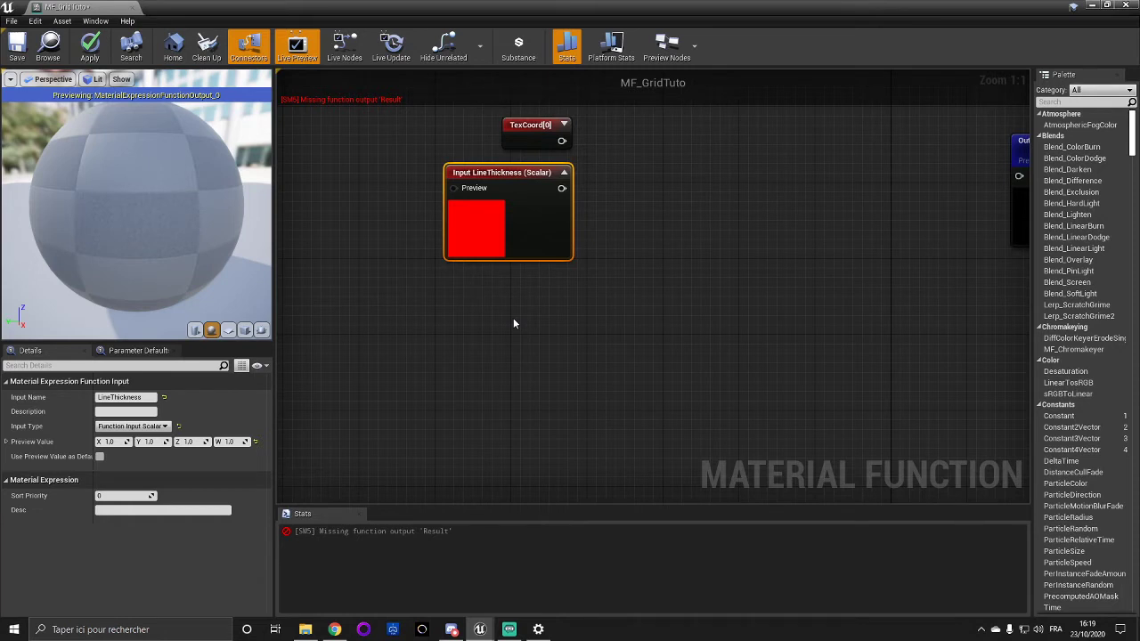
pyautogui.hotkey('ctrl', 'w')
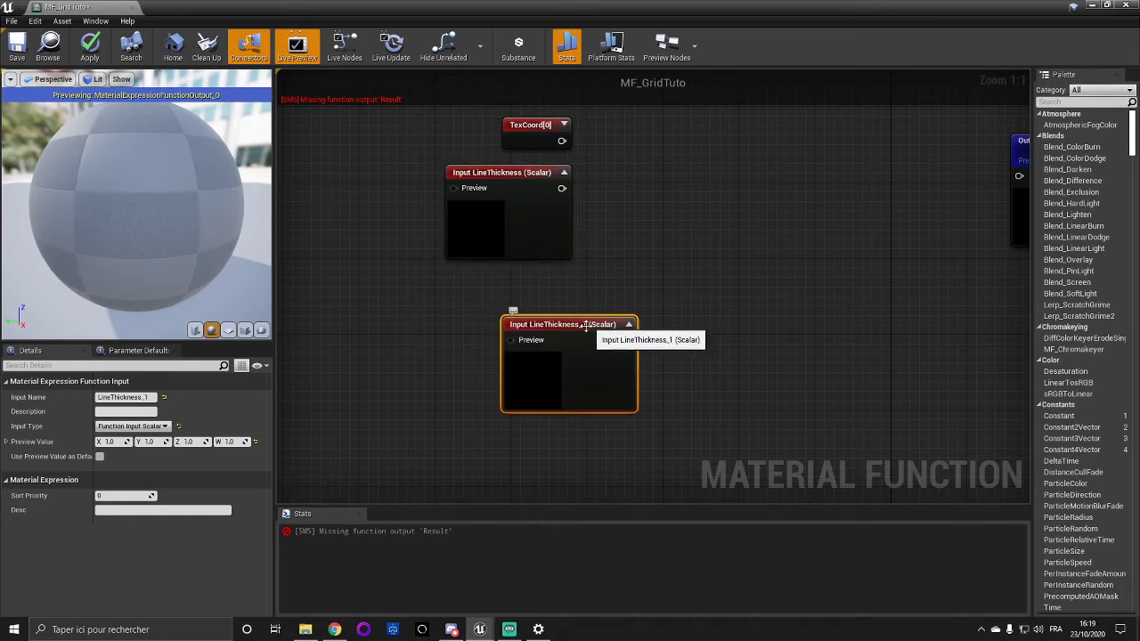
pyautogui.moveTo(579, 326); pyautogui.dragTo(522, 303)
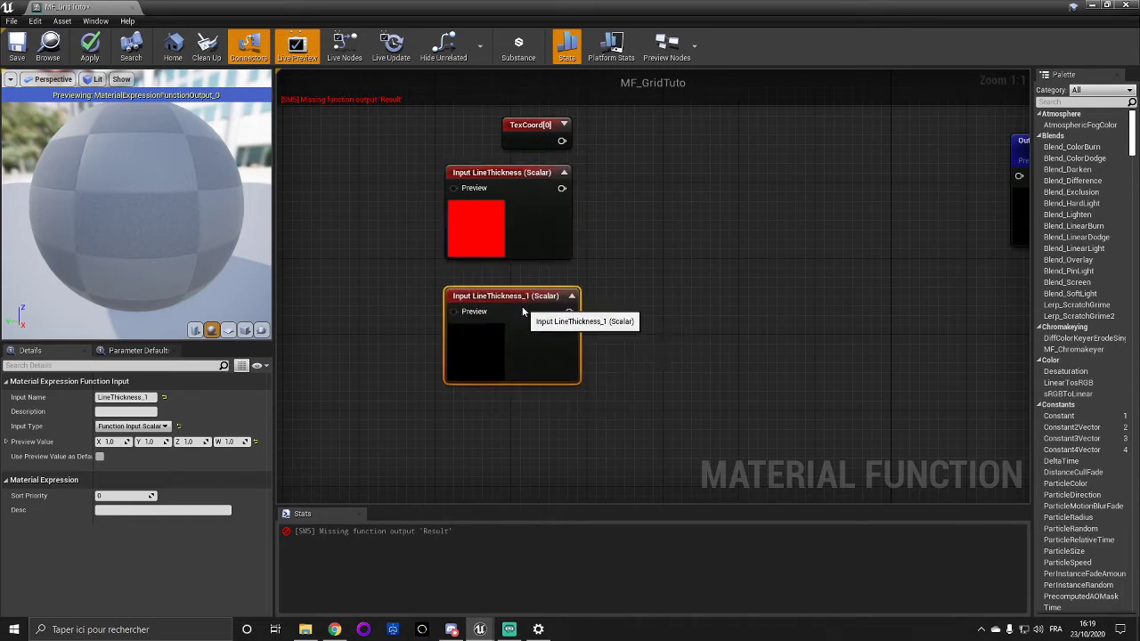
pyautogui.click(153, 397)
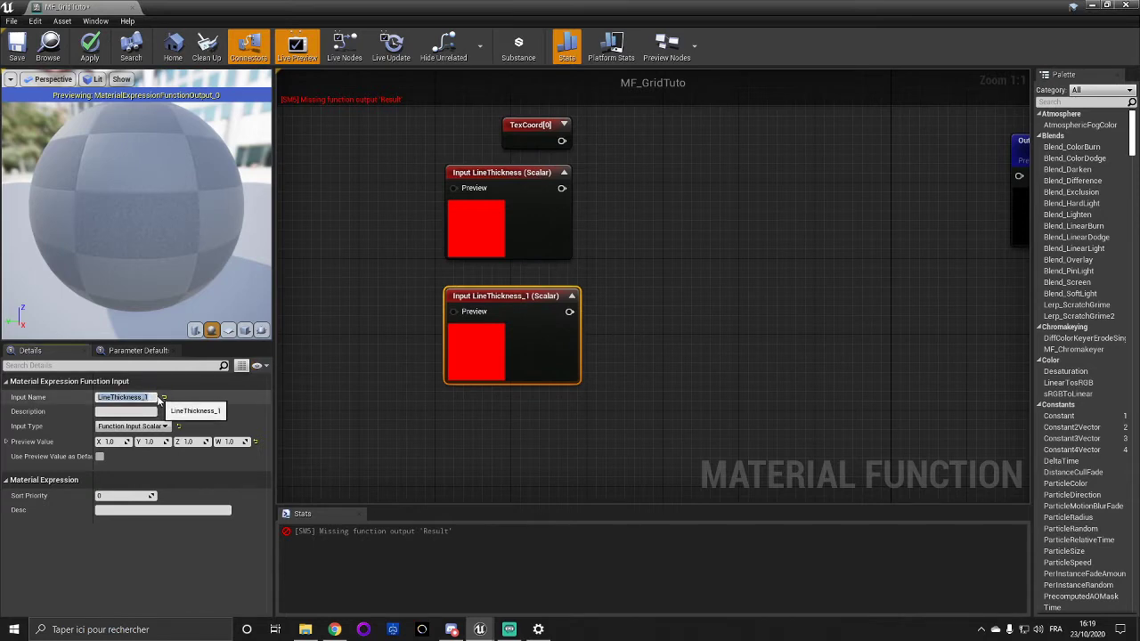
pyautogui.write('Coordinate')
pyautogui.press('Return')
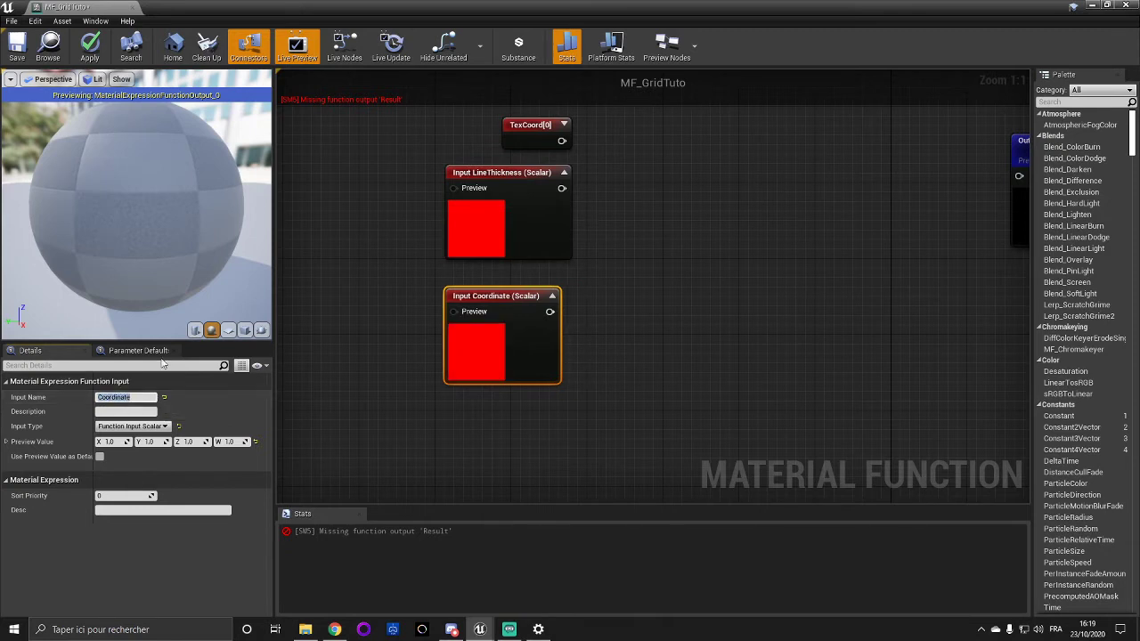
# Step: Set the Coordinate input's X, Y, Z and W preview values to 10 and apply the changes to the function
pyautogui.click(113, 442)
pyautogui.write('10')
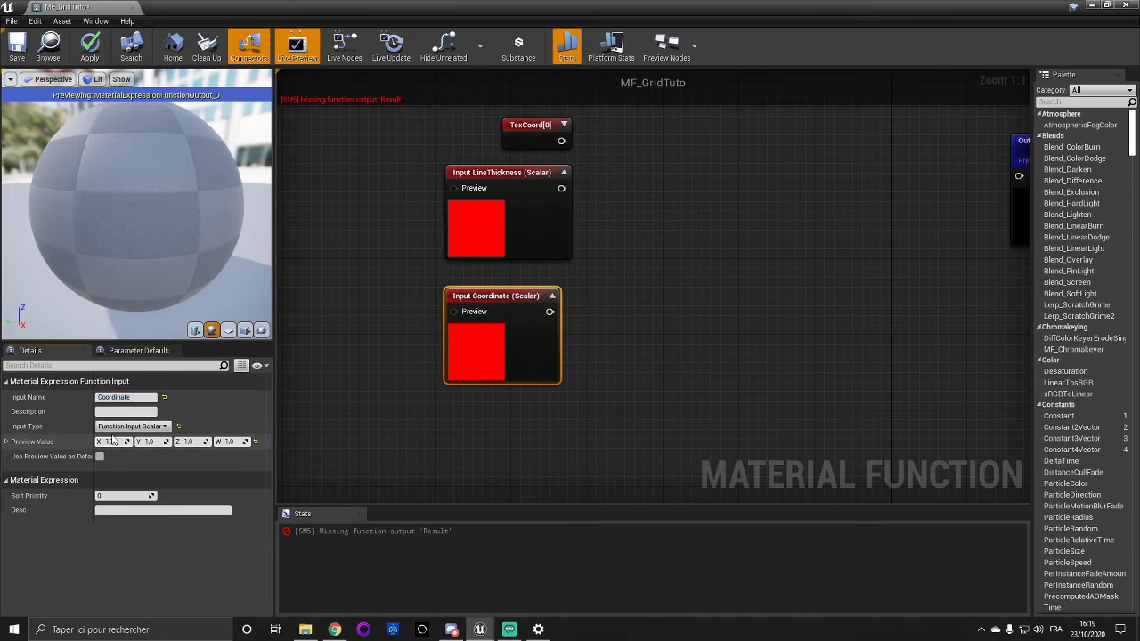
pyautogui.press('Tab')
pyautogui.write('10')
pyautogui.press('Tab')
pyautogui.write('10')
pyautogui.press('Tab')
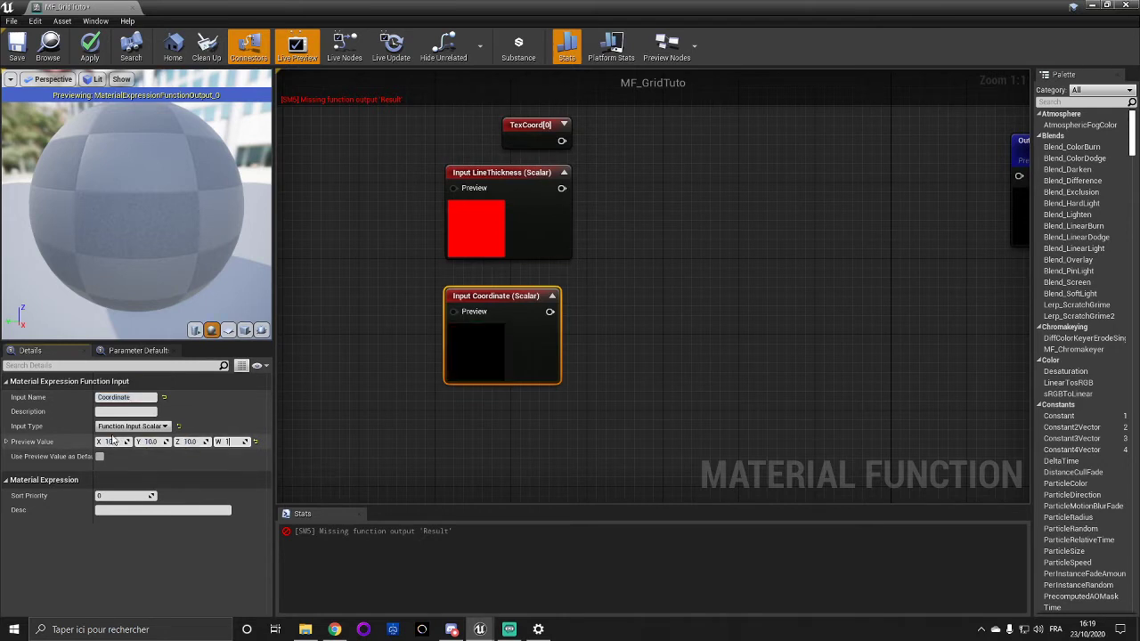
pyautogui.write('10')
pyautogui.press('Return')
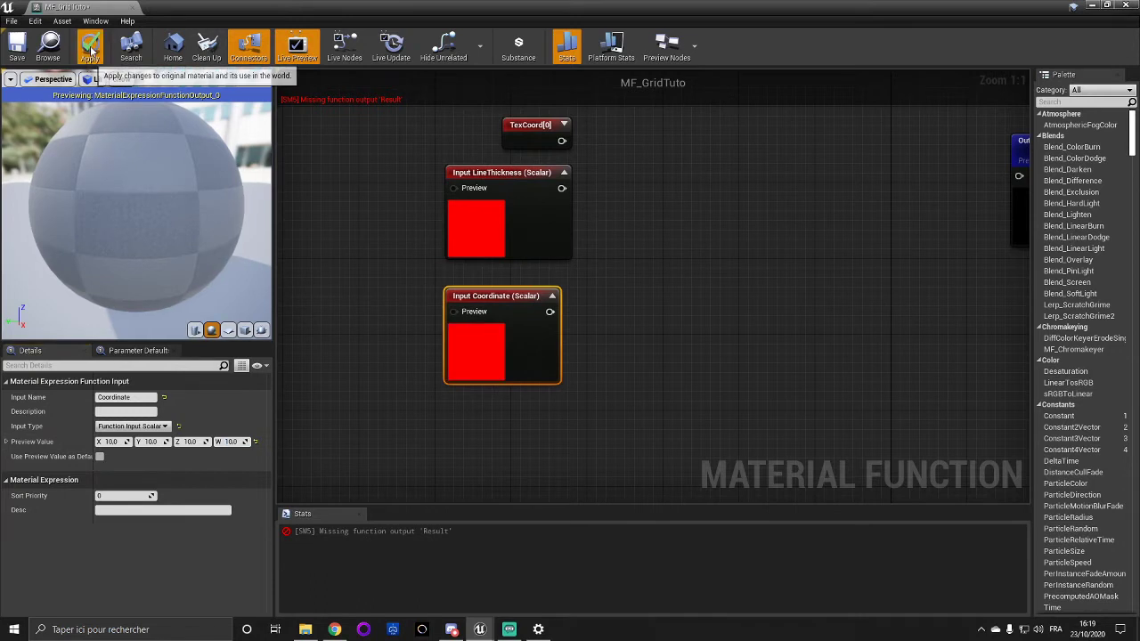
pyautogui.click(90, 47)
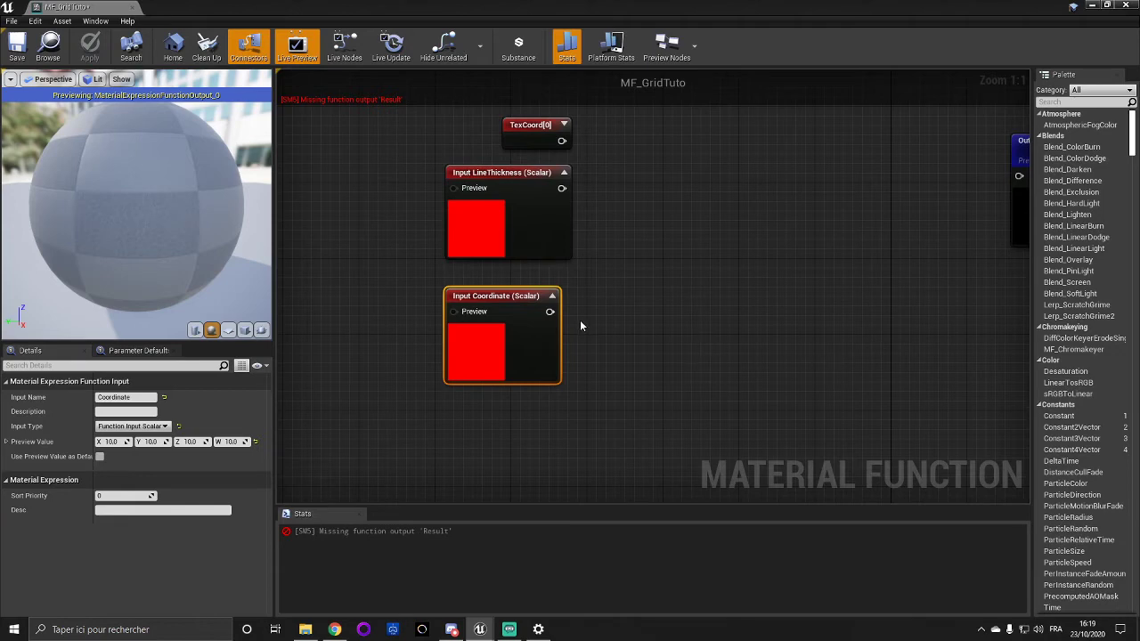
# Step: Add a BreakOutFloat2Components node fed by the Coordinate input's output and place it beside that input
pyautogui.moveTo(589, 325); pyautogui.dragTo(535, 320, button='right')
pyautogui.moveTo(495, 306); pyautogui.dragTo(552, 321)
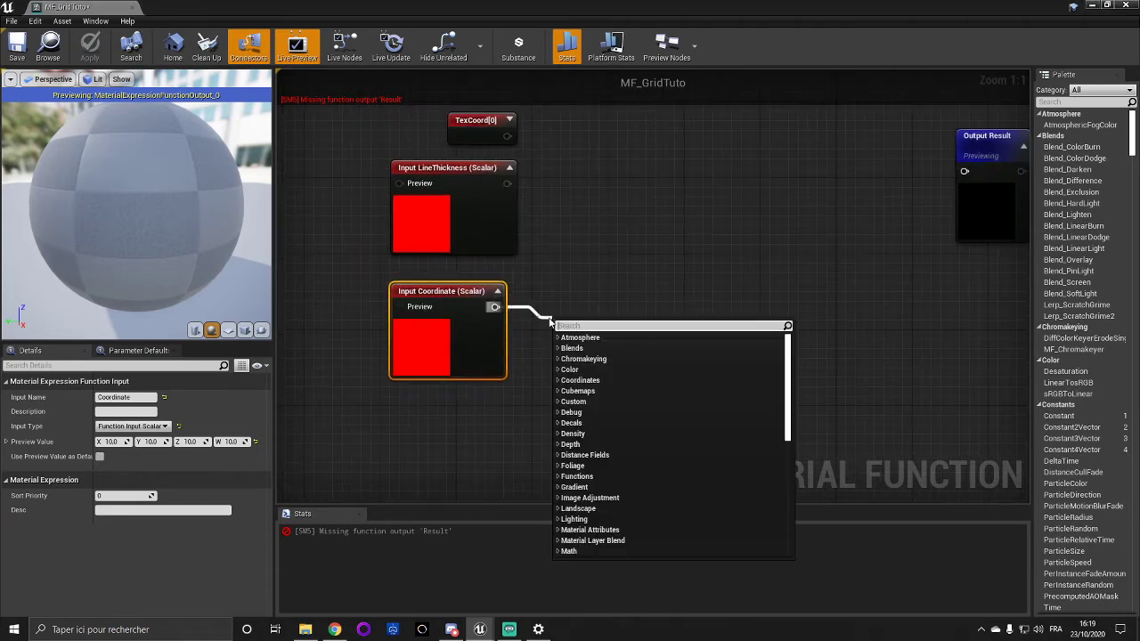
pyautogui.write('break')
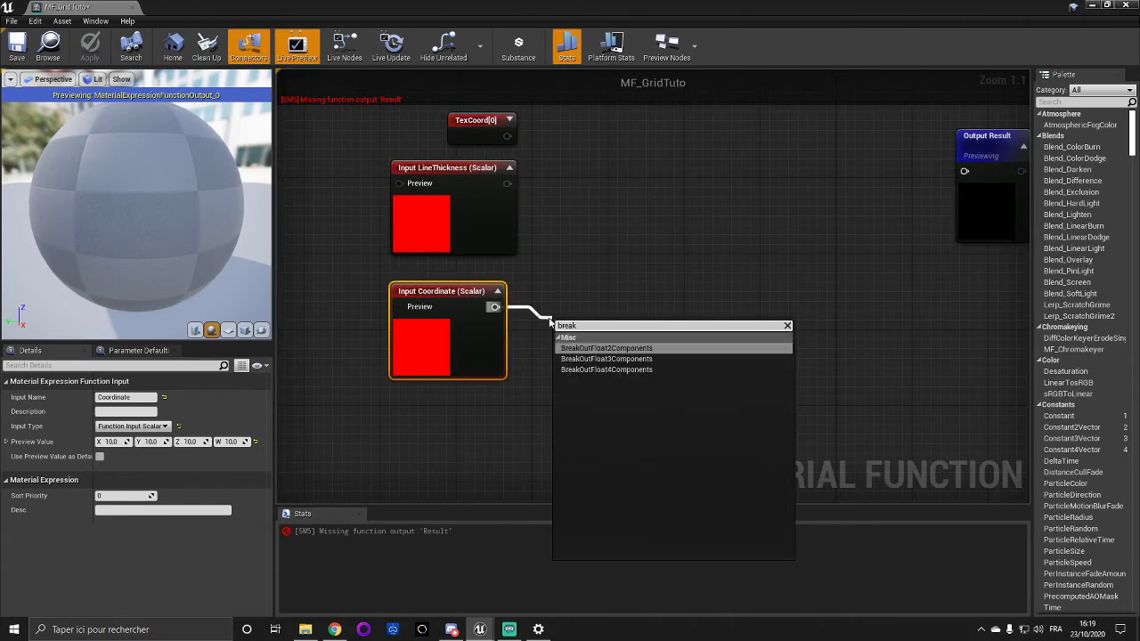
pyautogui.press('Return')
pyautogui.moveTo(627, 340); pyautogui.dragTo(608, 314)
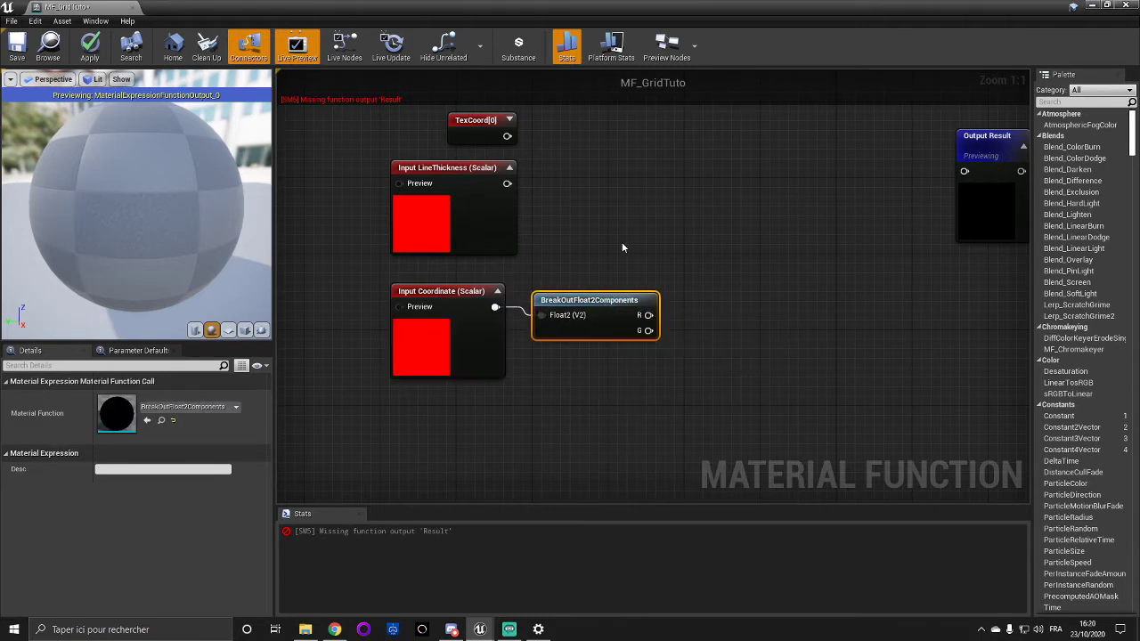
# Step: Add a LinearGradient node fed by the R output of the BreakOutFloat2Components node
pyautogui.moveTo(626, 242); pyautogui.dragTo(570, 257, button='right')
pyautogui.moveTo(592, 329); pyautogui.dragTo(657, 307)
pyautogui.write('lin')
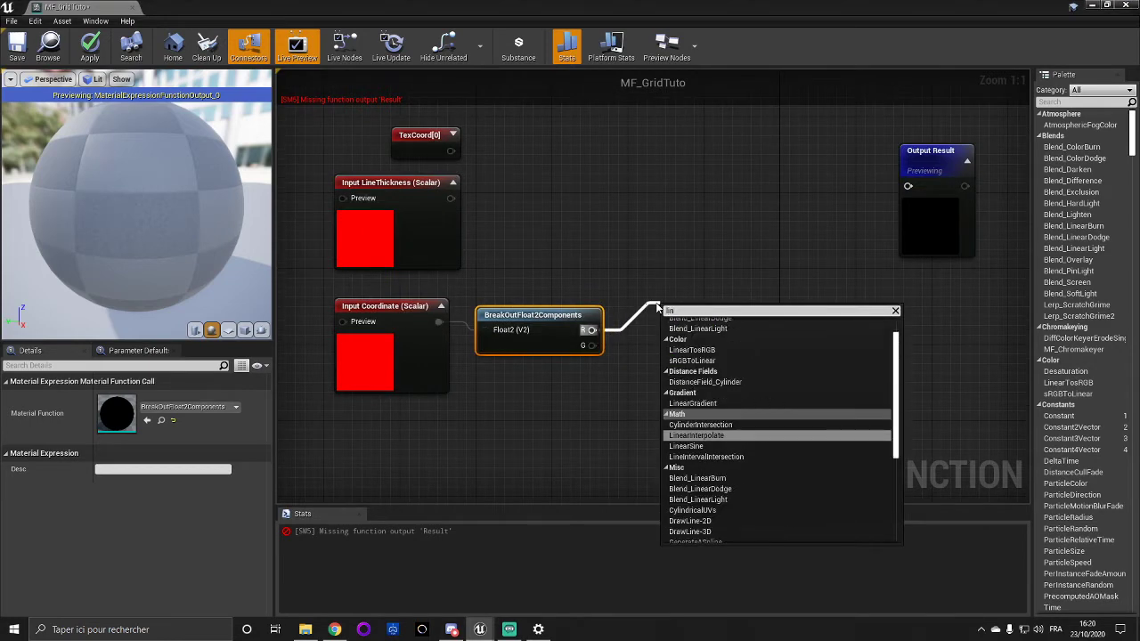
pyautogui.write('ear')
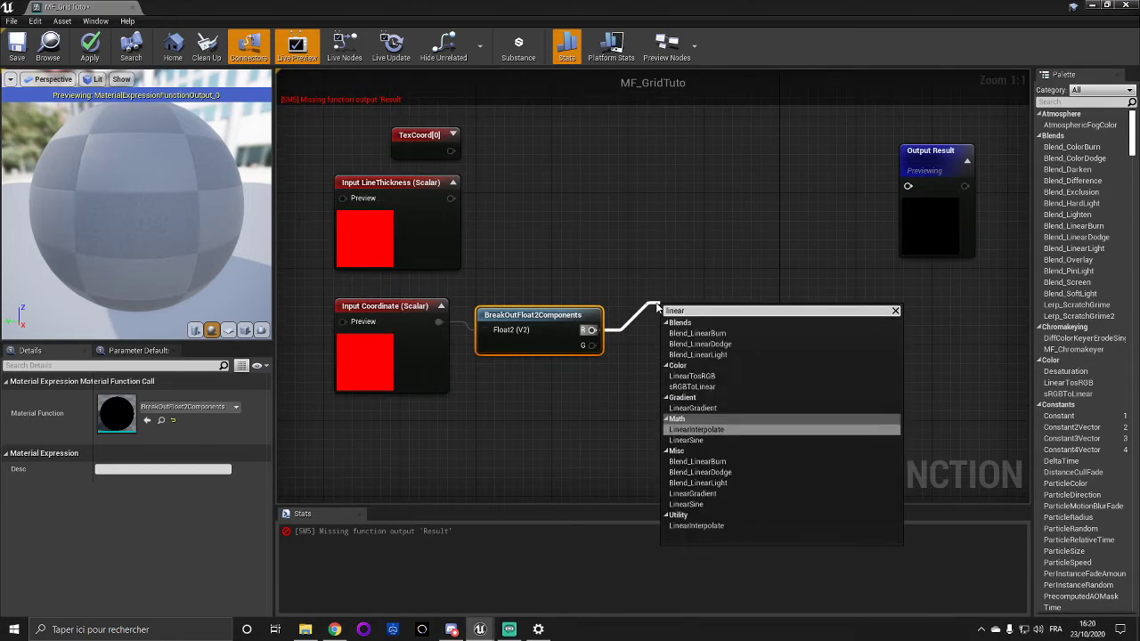
pyautogui.click(692, 407)
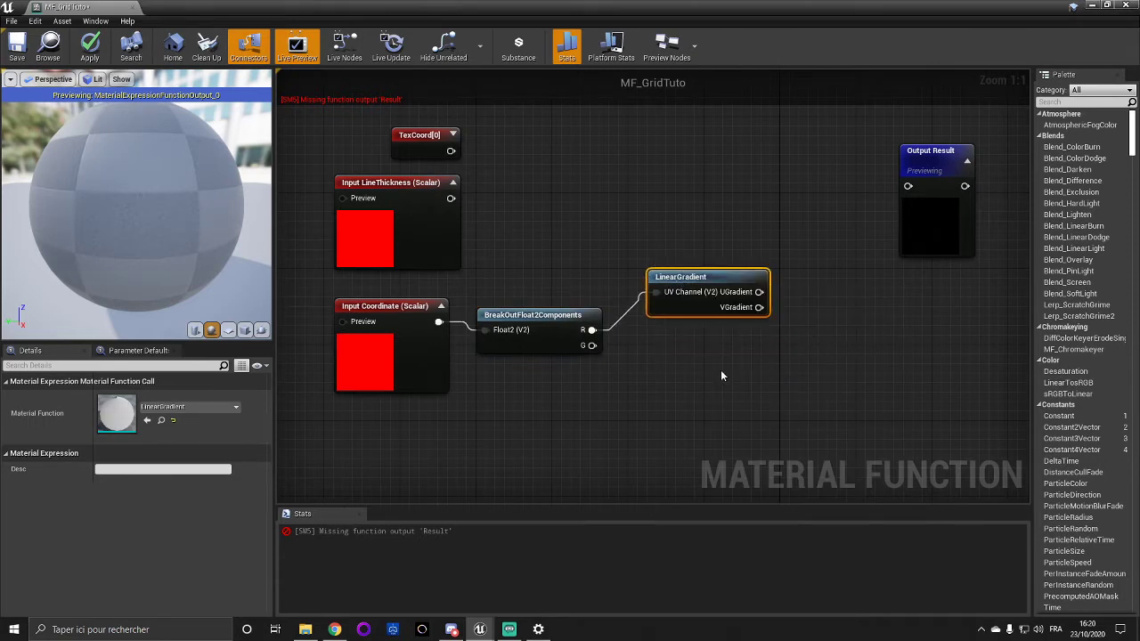
# Step: Duplicate the LinearGradient node, place the copy beneath the original and feed its UV Channel from the G output of BreakOutFloat2Components
pyautogui.moveTo(760, 341); pyautogui.dragTo(720, 315, button='right')
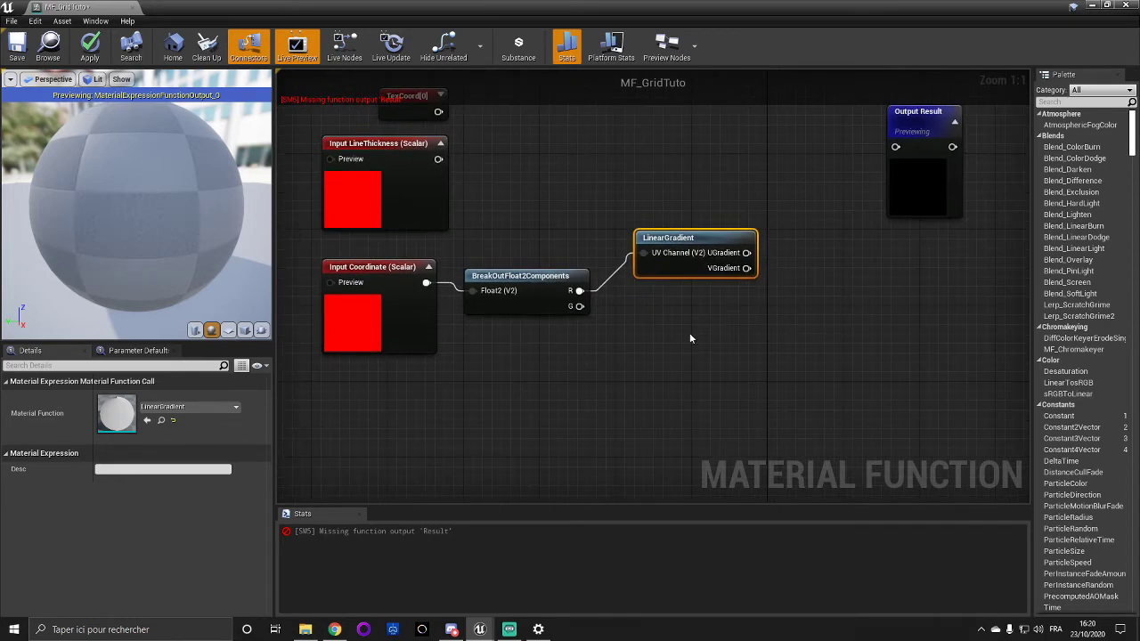
pyautogui.hotkey('ctrl', 'w')
pyautogui.moveTo(693, 339); pyautogui.dragTo(675, 319)
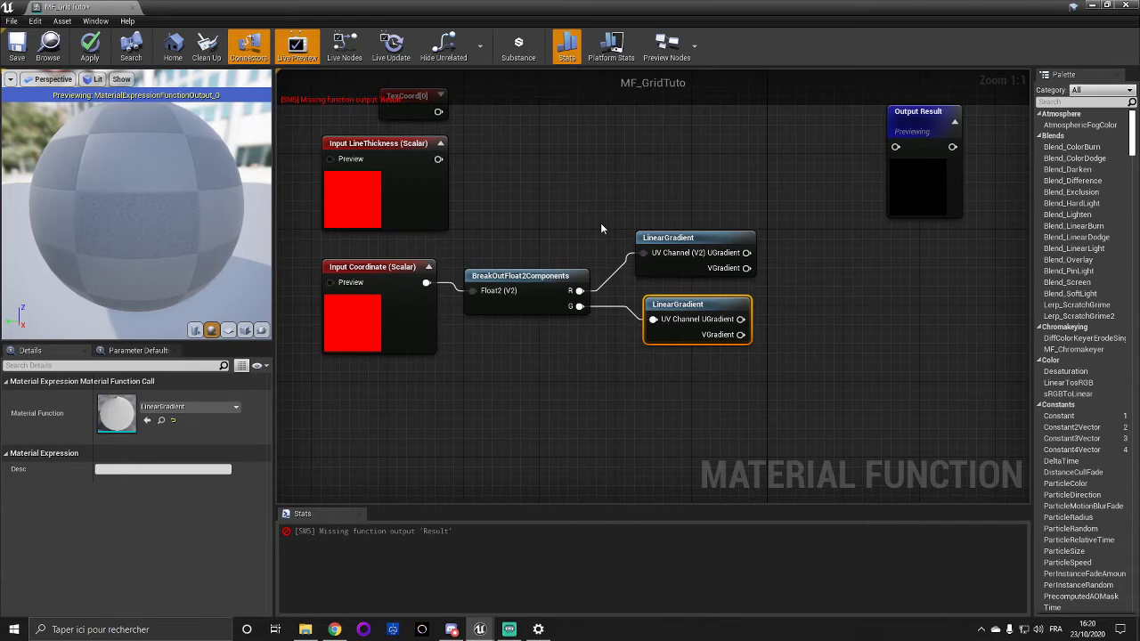
# Step: Add a Multiply node with TexCoord into A and the Coordinate input into B, and apply the changes to the function
pyautogui.moveTo(545, 206); pyautogui.dragTo(594, 248, button='right')
pyautogui.click(458, 142)
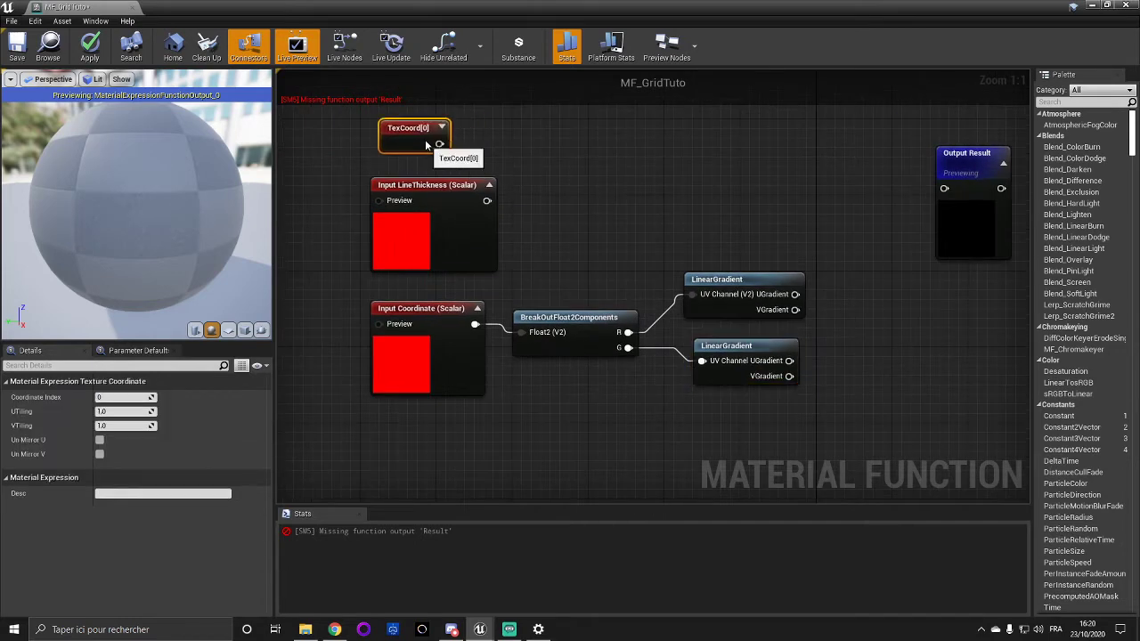
pyautogui.moveTo(460, 147); pyautogui.dragTo(425, 142)
pyautogui.click(575, 179)
pyautogui.moveTo(439, 144); pyautogui.dragTo(580, 200)
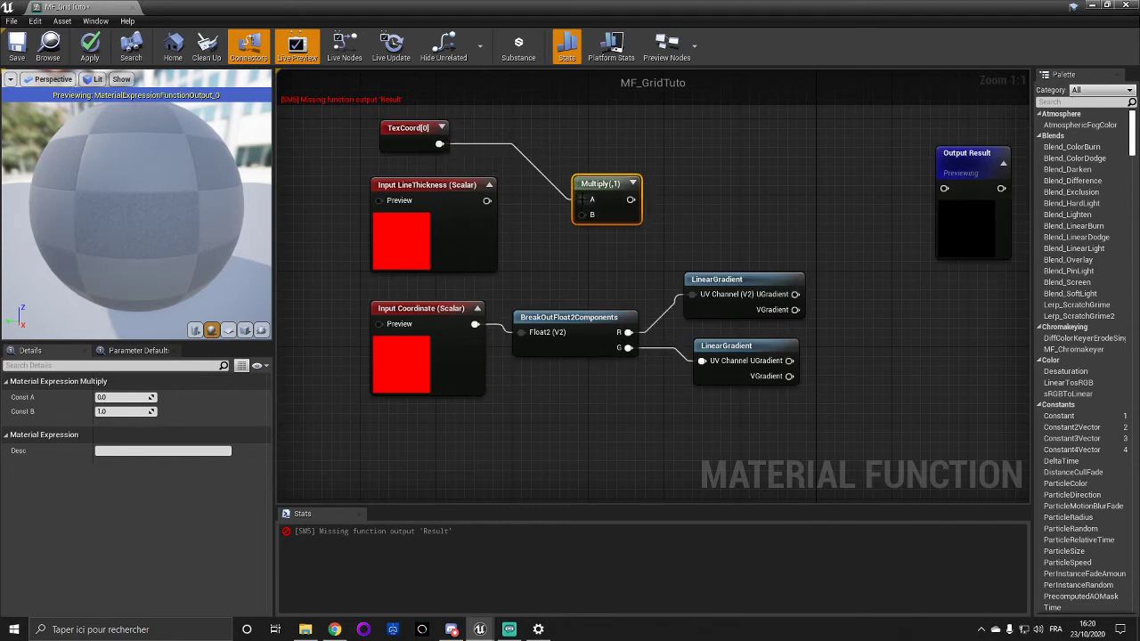
pyautogui.moveTo(475, 323); pyautogui.dragTo(587, 215)
pyautogui.click(91, 50)
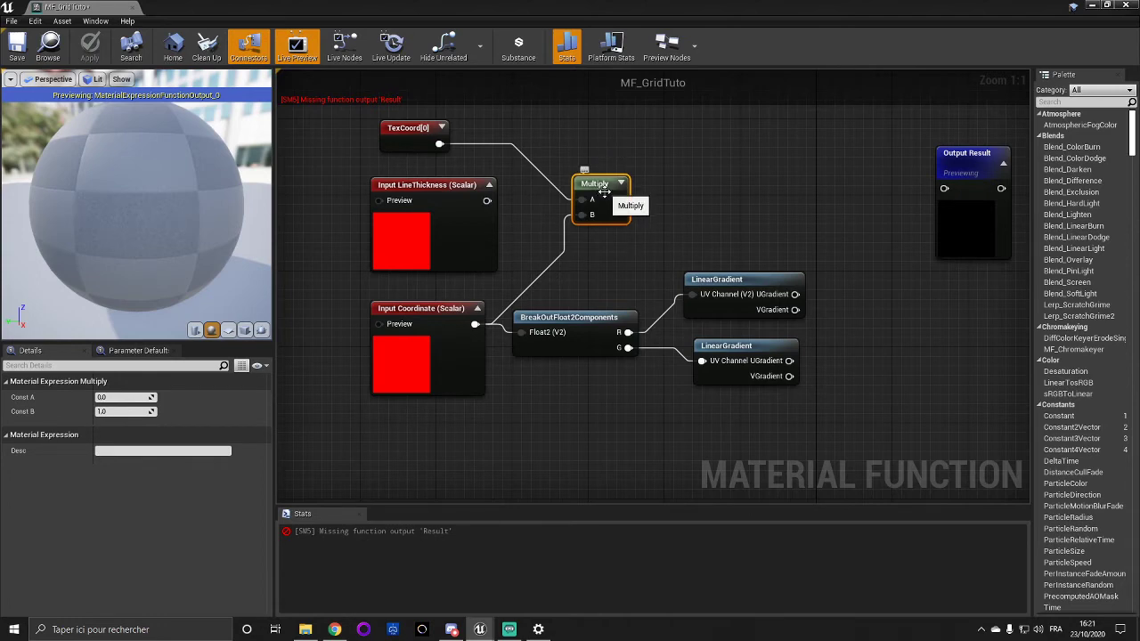
# Step: Move the Output Result node well away from the other nodes to make room for more of the graph
pyautogui.moveTo(742, 237); pyautogui.dragTo(713, 221, button='right')
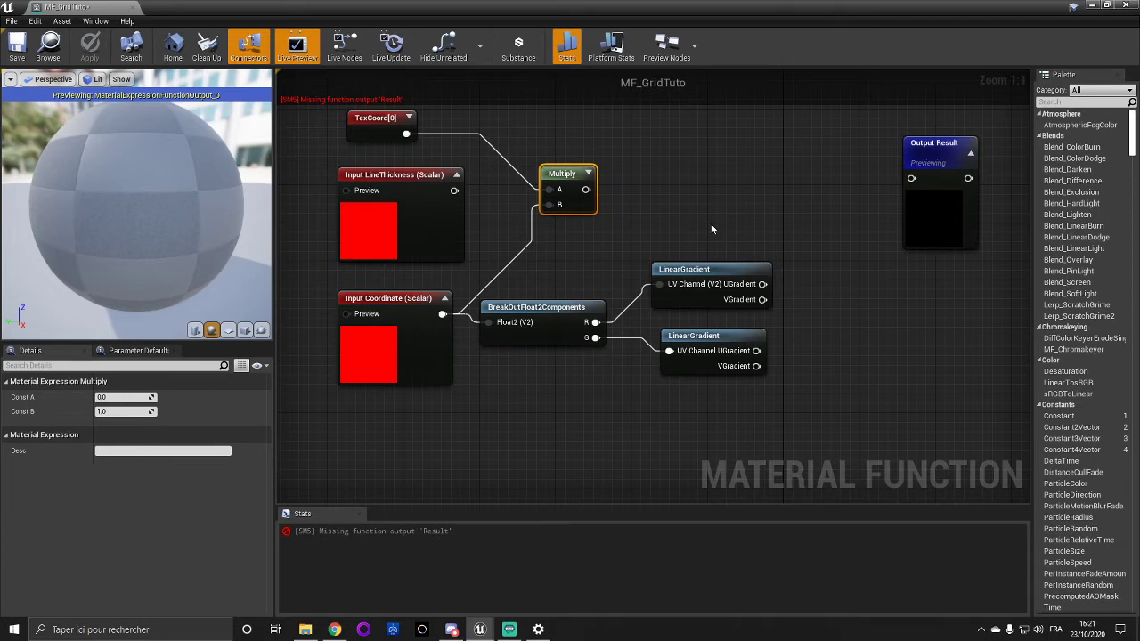
pyautogui.moveTo(692, 221); pyautogui.dragTo(735, 265, button='right')
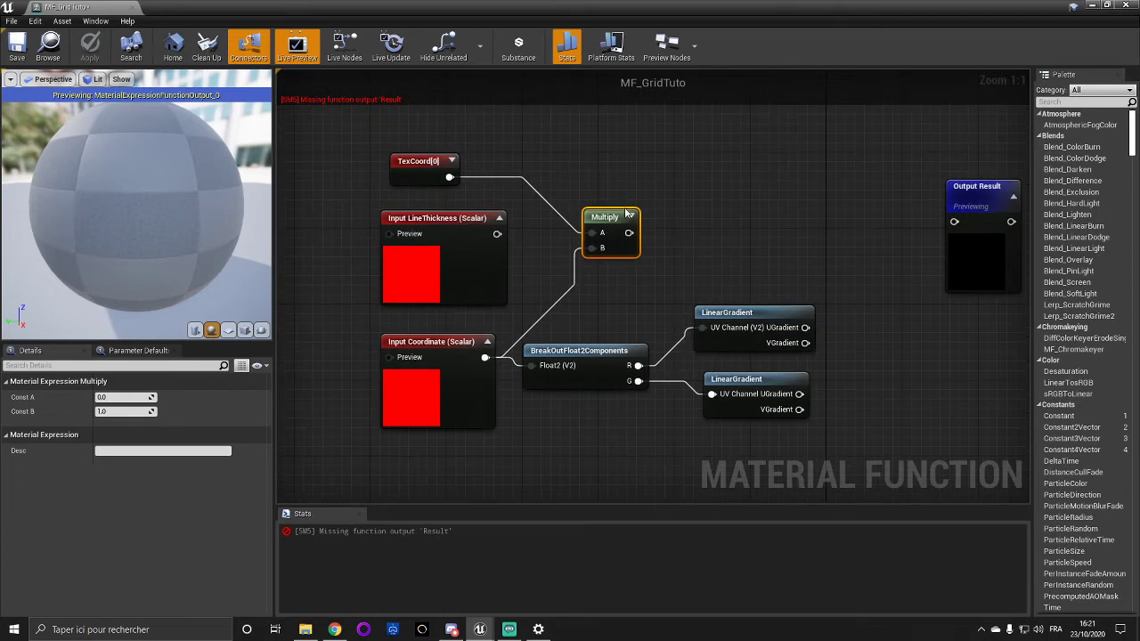
pyautogui.moveTo(677, 180); pyautogui.dragTo(458, 137, button='right')
pyautogui.scroll(-4, 677, 181)
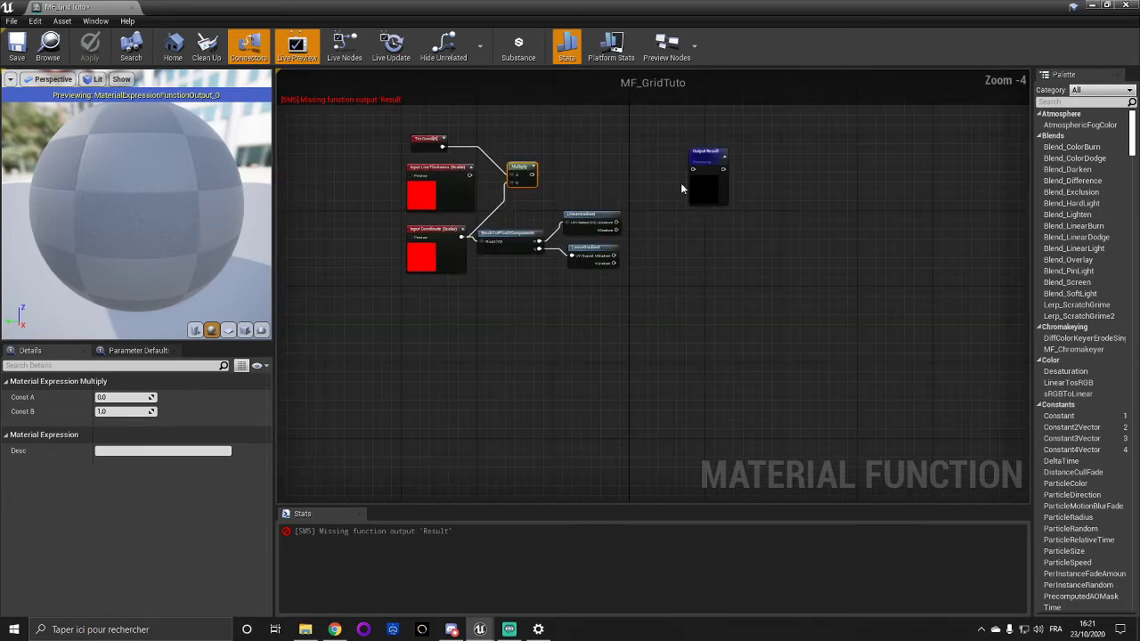
pyautogui.moveTo(711, 162); pyautogui.dragTo(922, 153)
pyautogui.scroll(2, 678, 165)
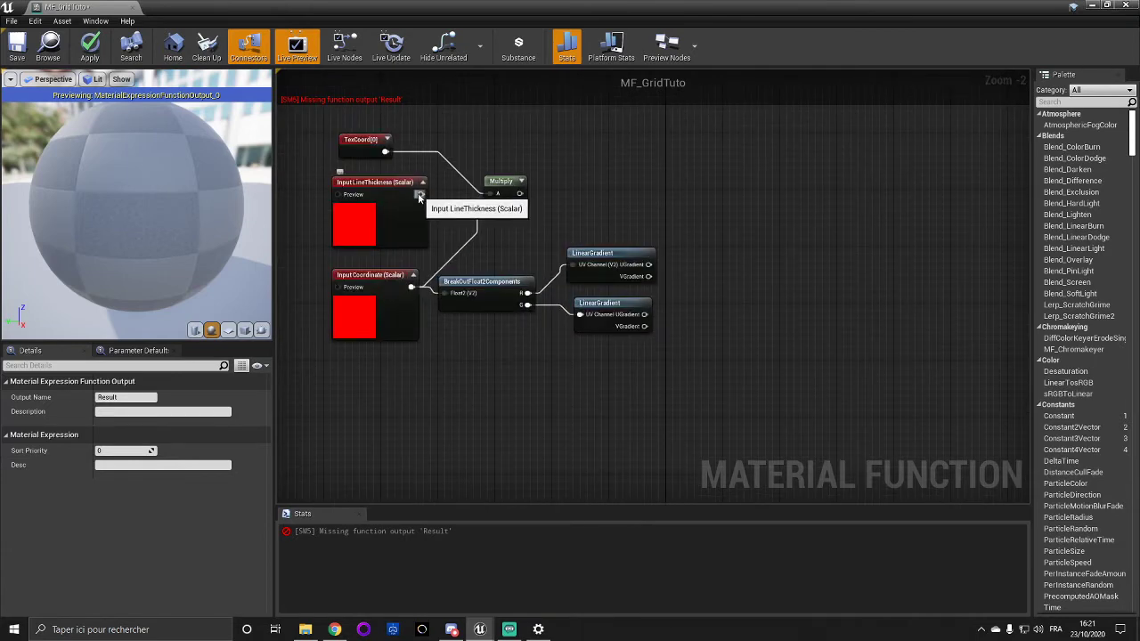
# Step: Add a Divide node with its A input fed by LineThickness and place it past the Multiply node
pyautogui.moveTo(419, 195); pyautogui.dragTo(693, 192)
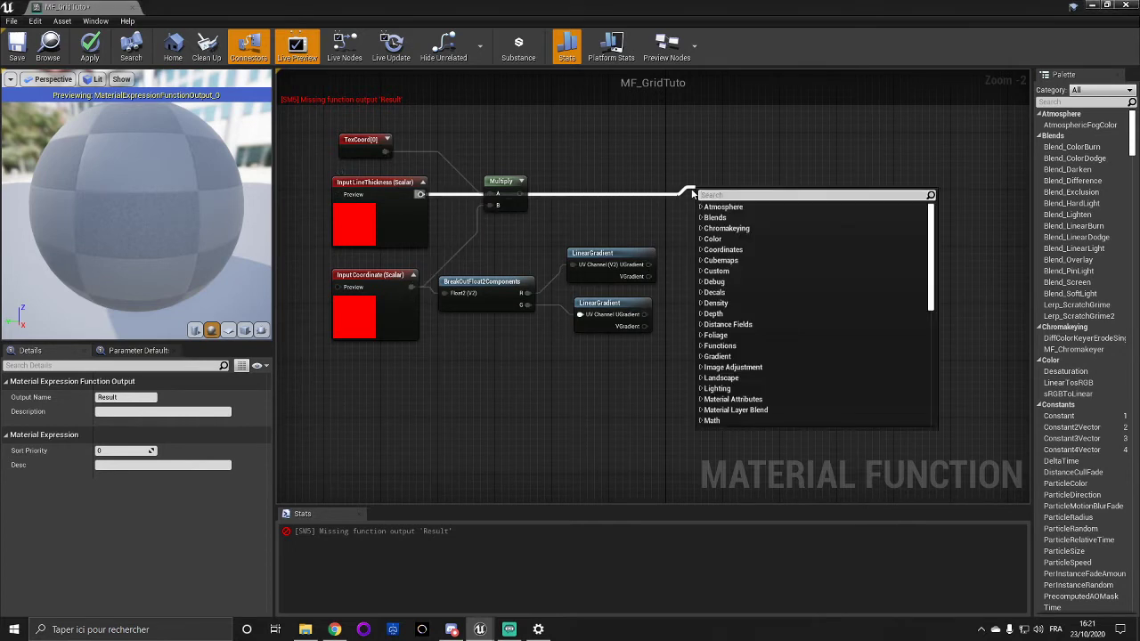
pyautogui.write('di')
pyautogui.press('Return')
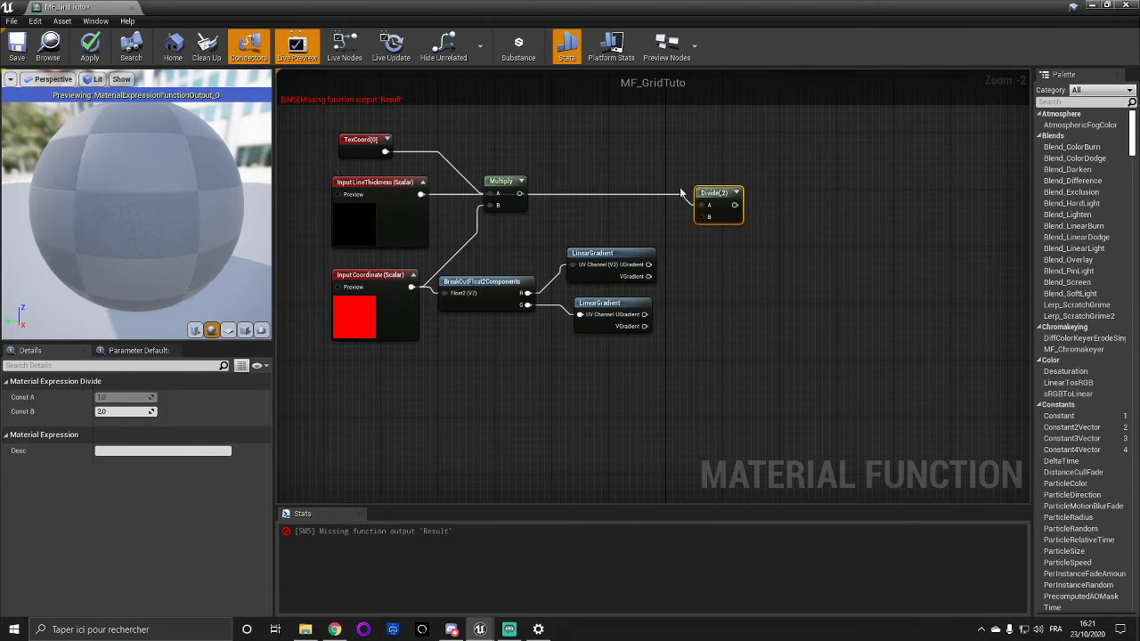
pyautogui.moveTo(711, 202); pyautogui.dragTo(639, 196)
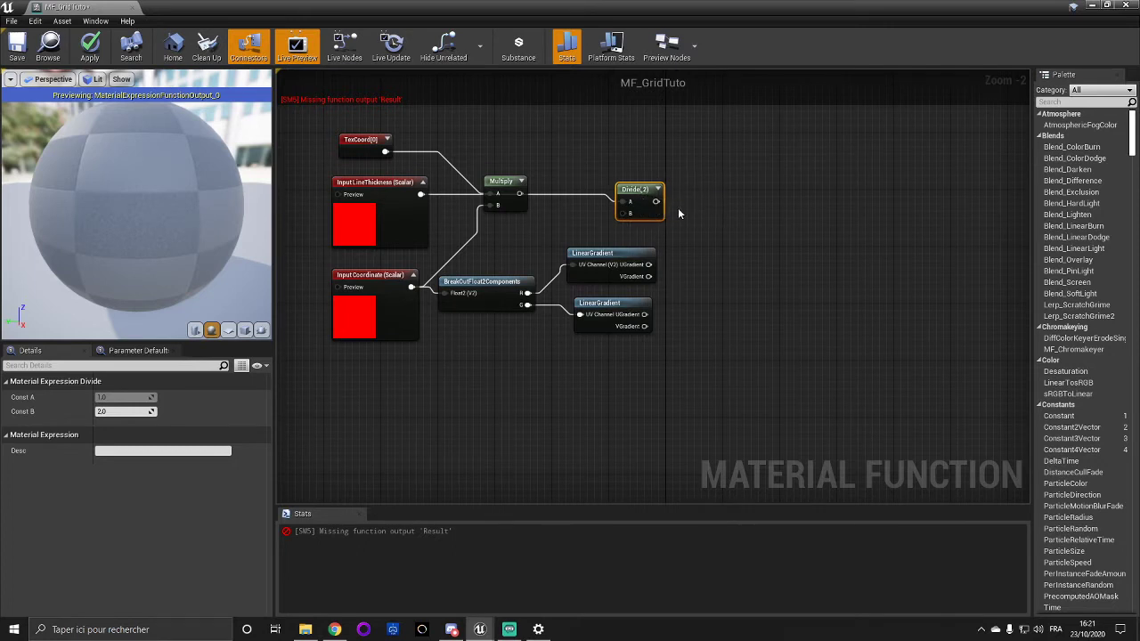
# Step: Duplicate the Divide node, align the copy beside the original and connect the first Divide's output to the copy's A input
pyautogui.moveTo(678, 209); pyautogui.dragTo(627, 233, button='right')
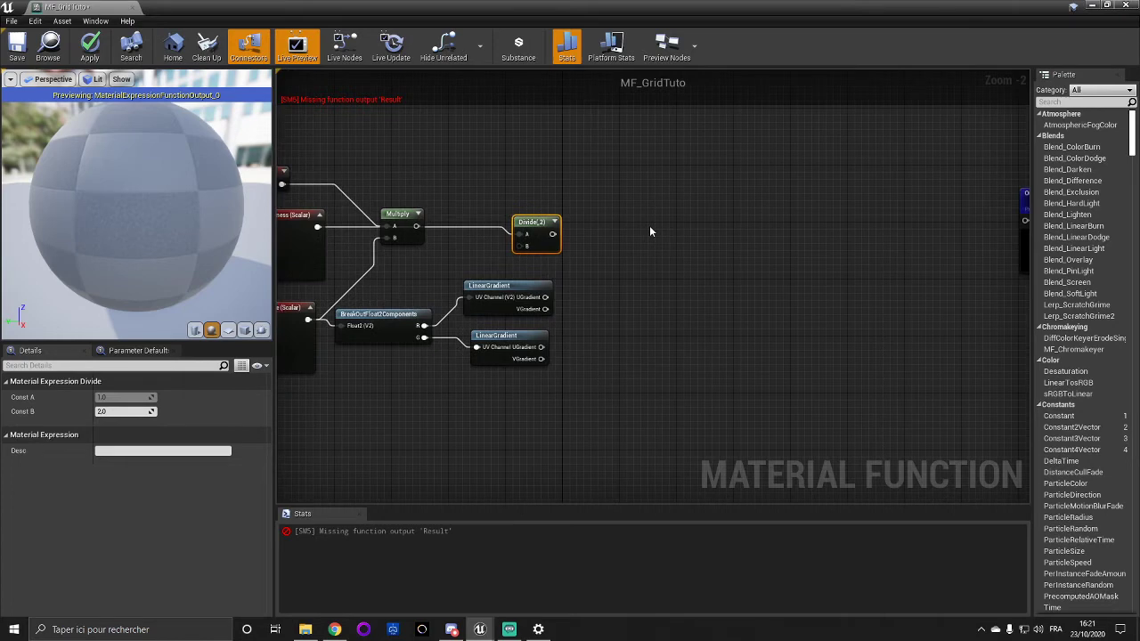
pyautogui.hotkey('ctrl', 'c')
pyautogui.hotkey('ctrl', 'v')
pyautogui.scroll(2, 650, 227)
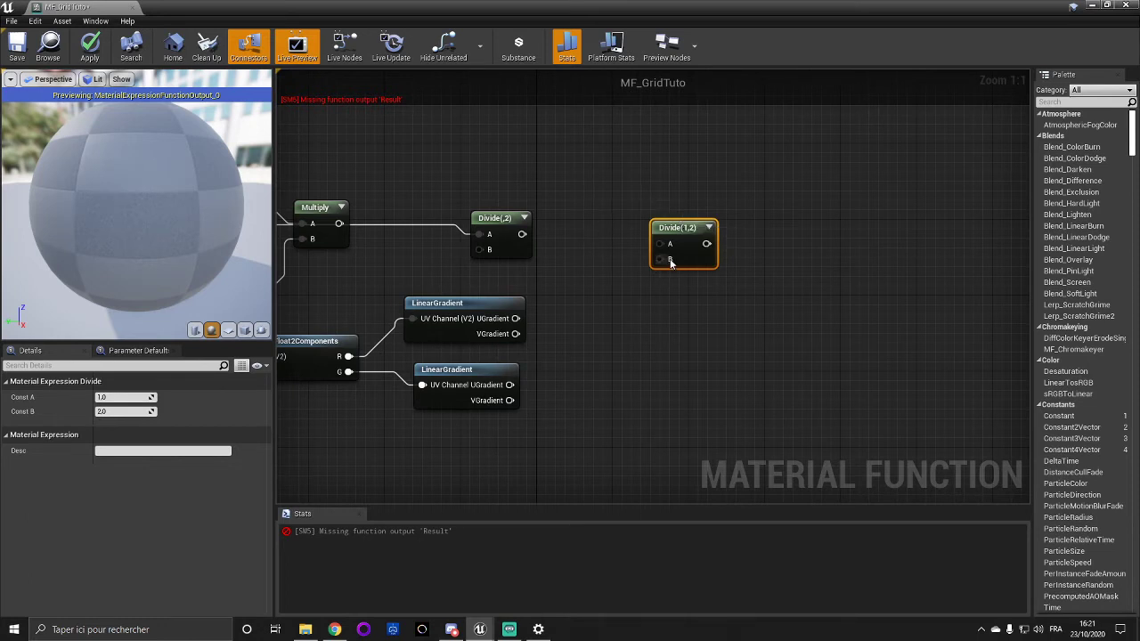
pyautogui.moveTo(677, 248); pyautogui.dragTo(656, 237)
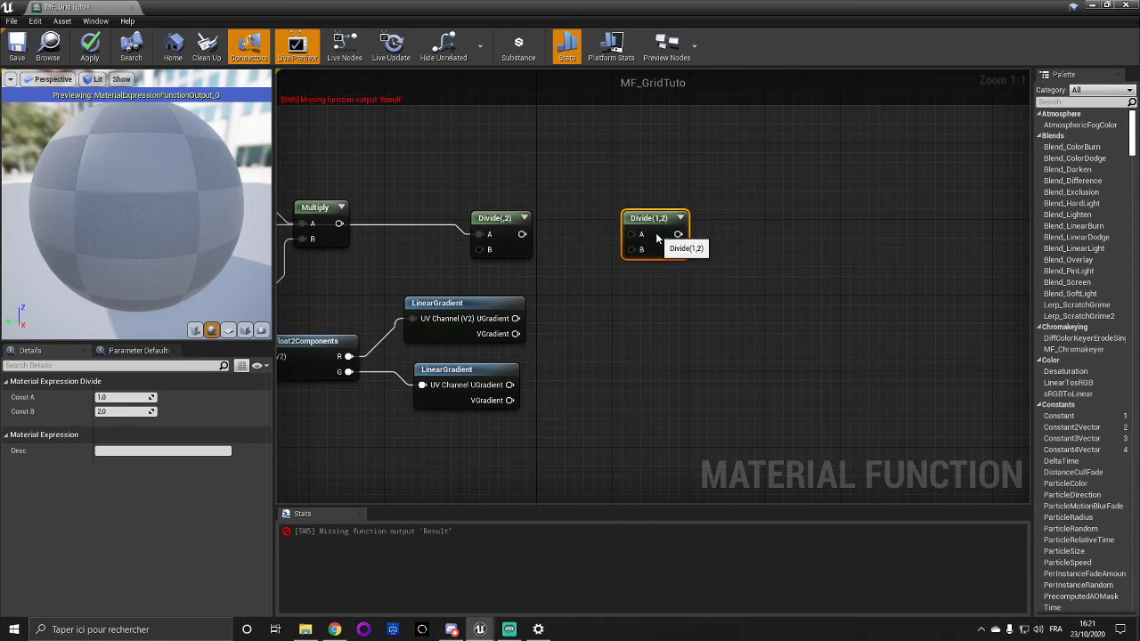
pyautogui.moveTo(521, 234); pyautogui.dragTo(636, 236)
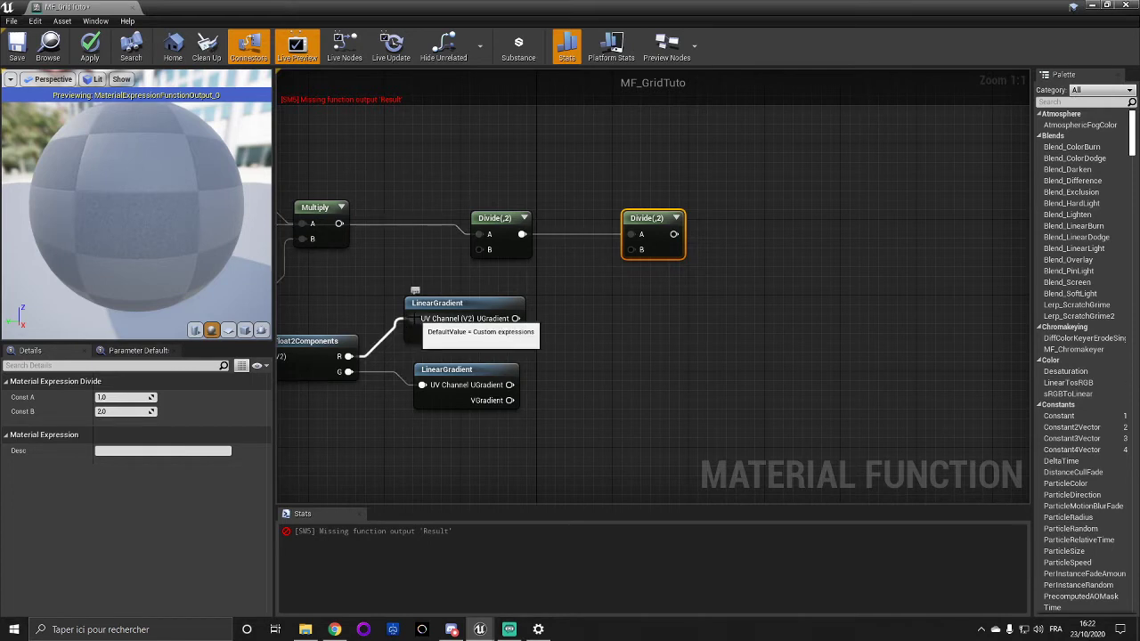
# Step: Disconnect the UV Channel inputs of both LinearGradient nodes and move the two nodes farther below the Divide nodes
pyautogui.keyDown('alt'); pyautogui.click(414, 319); pyautogui.keyUp('alt')
pyautogui.keyDown('alt'); pyautogui.click(423, 385); pyautogui.keyUp('alt')
pyautogui.moveTo(447, 404); pyautogui.dragTo(475, 350, button='right')
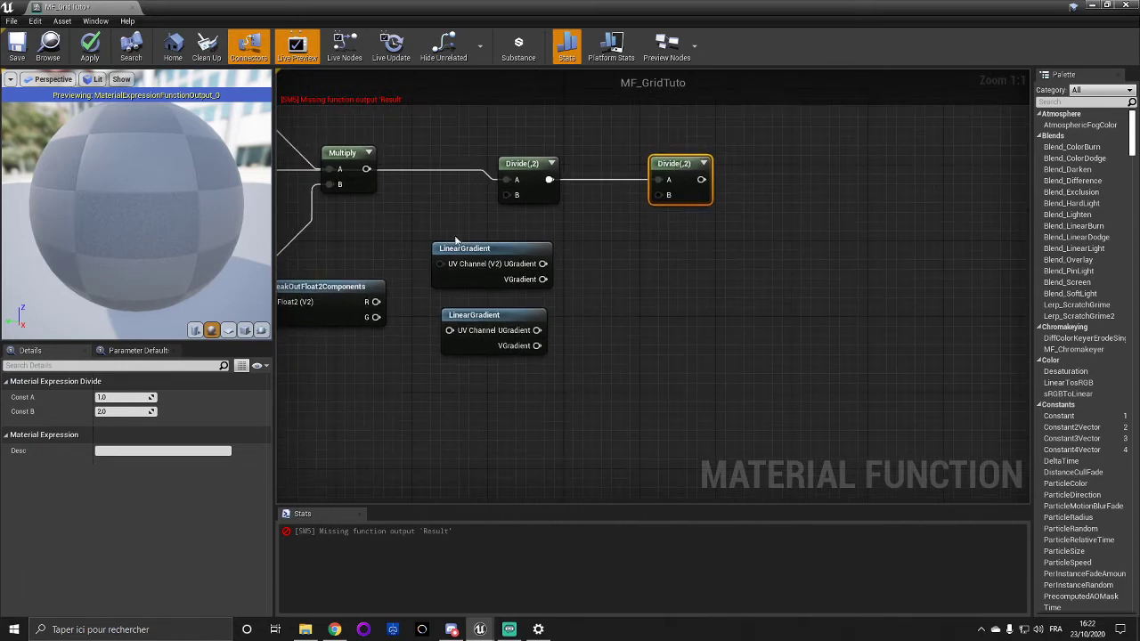
pyautogui.click(455, 248)
pyautogui.keyDown('ctrl'); pyautogui.click(502, 329); pyautogui.keyUp('ctrl')
pyautogui.moveTo(501, 329); pyautogui.dragTo(540, 413)
pyautogui.click(505, 257)
pyautogui.moveTo(504, 257); pyautogui.dragTo(552, 307, button='right')
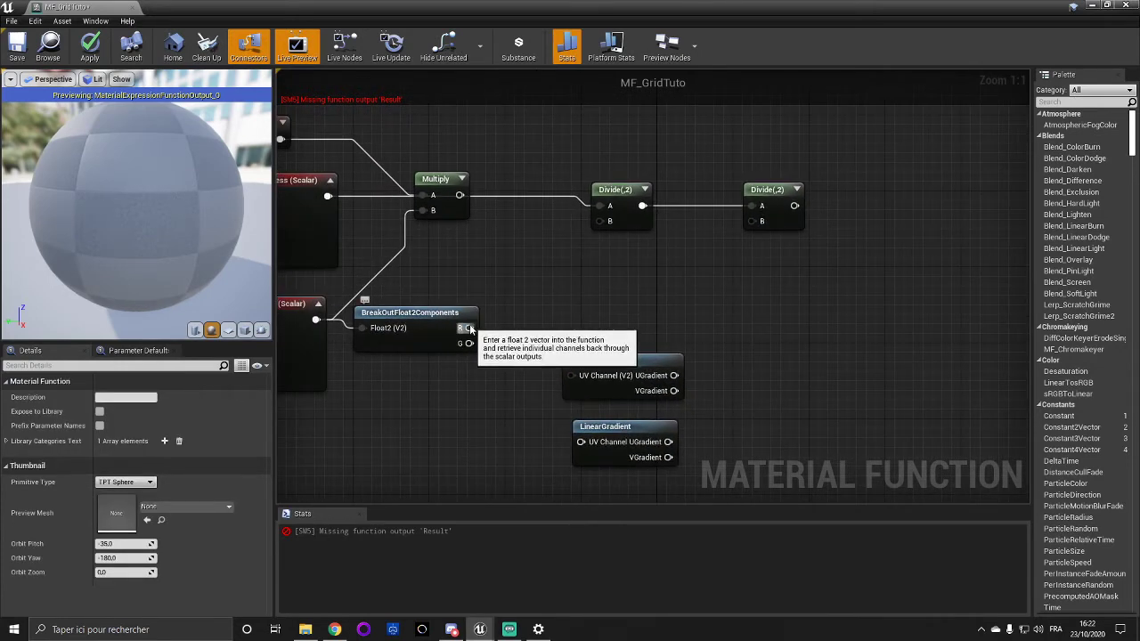
# Step: Connect the R output of BreakOutFloat2Components to the second Divide's B input and shift both LinearGradient nodes beneath that Divide
pyautogui.moveTo(469, 328); pyautogui.dragTo(753, 223)
pyautogui.moveTo(753, 288); pyautogui.dragTo(772, 316, button='right')
pyautogui.moveTo(583, 333); pyautogui.dragTo(697, 410)
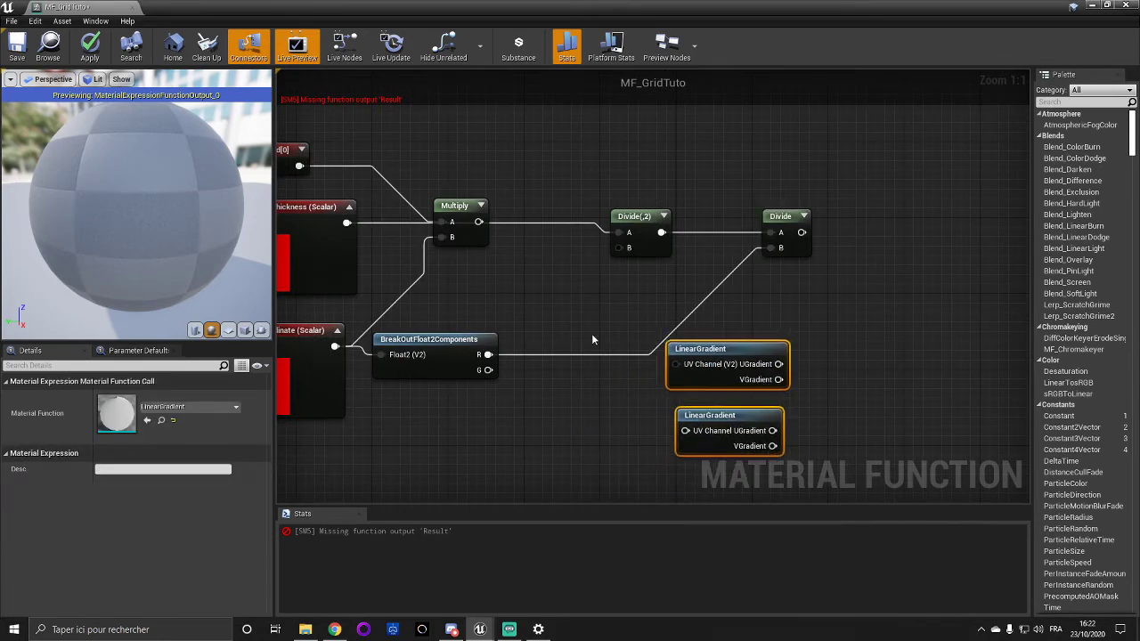
pyautogui.click(591, 333)
# Step: Feed both LinearGradient UV Channel inputs from the Multiply output, placing the first gradient above the Divide nodes and the second below them
pyautogui.moveTo(478, 222); pyautogui.dragTo(675, 364)
pyautogui.moveTo(480, 223); pyautogui.dragTo(684, 431)
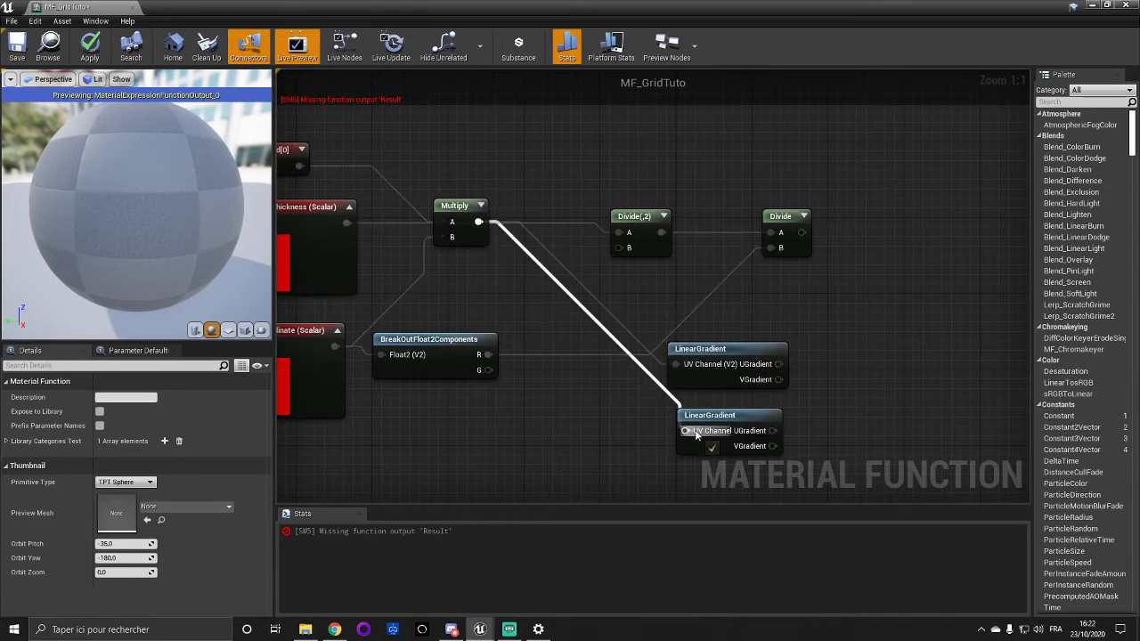
pyautogui.moveTo(577, 416); pyautogui.dragTo(463, 419, button='right')
pyautogui.moveTo(604, 306); pyautogui.dragTo(623, 360, button='right')
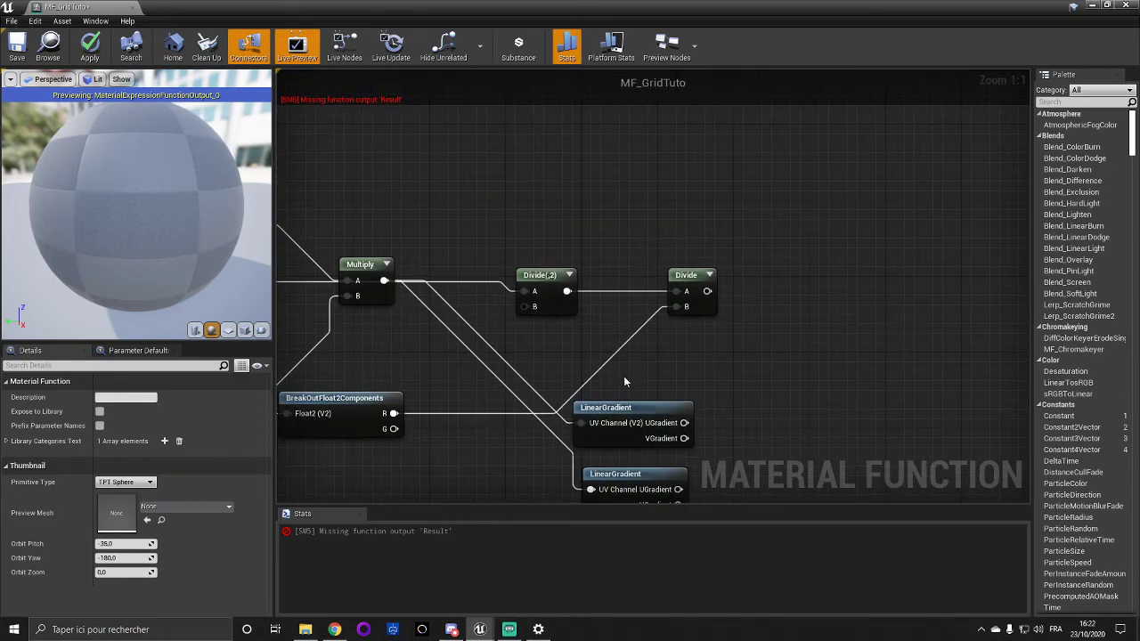
pyautogui.moveTo(621, 406); pyautogui.dragTo(622, 180)
pyautogui.moveTo(654, 433); pyautogui.dragTo(659, 344, button='right')
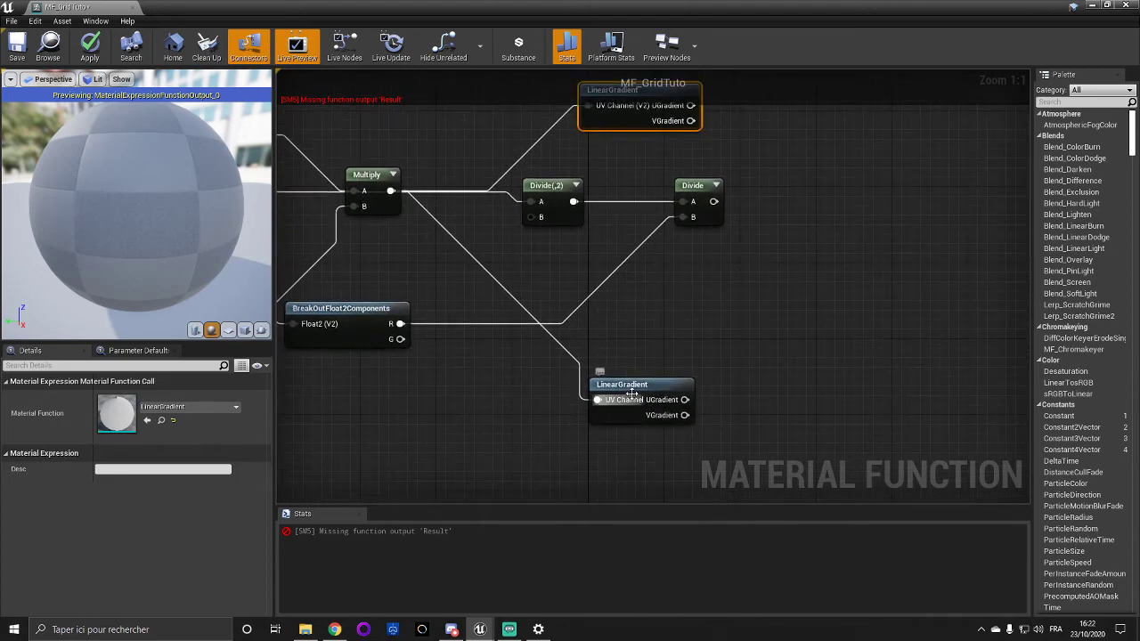
pyautogui.moveTo(631, 388); pyautogui.dragTo(612, 427)
pyautogui.moveTo(638, 336); pyautogui.dragTo(602, 378, button='right')
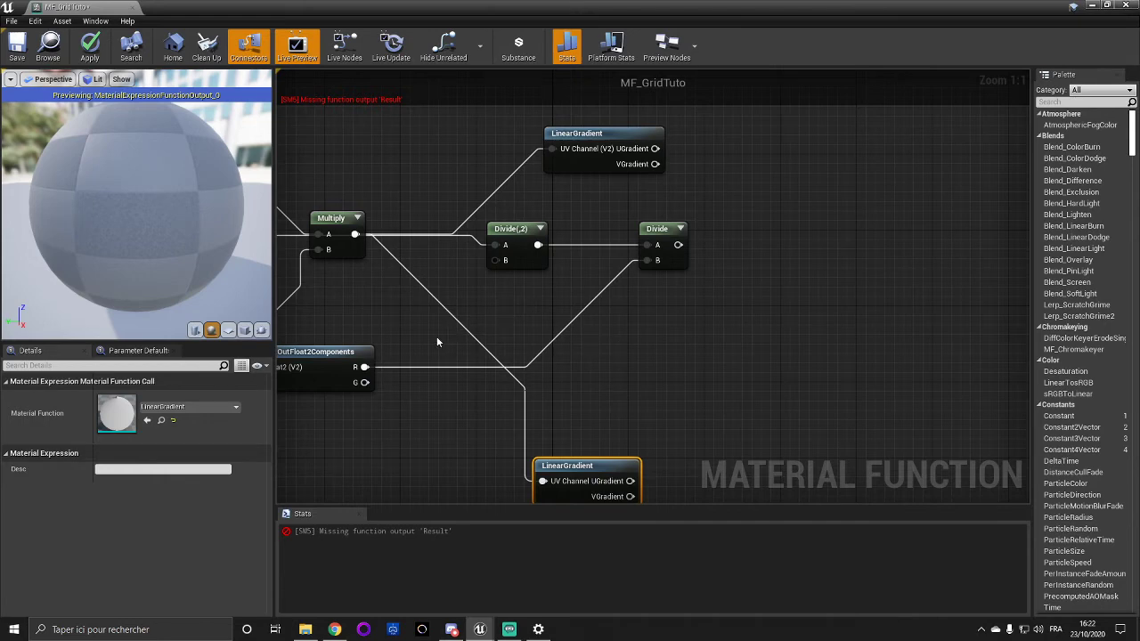
# Step: Create an Add node past the second Divide node and a Subtract node beneath the Add
pyautogui.moveTo(440, 338); pyautogui.dragTo(532, 352, button='right')
pyautogui.moveTo(598, 236); pyautogui.dragTo(543, 243, button='right')
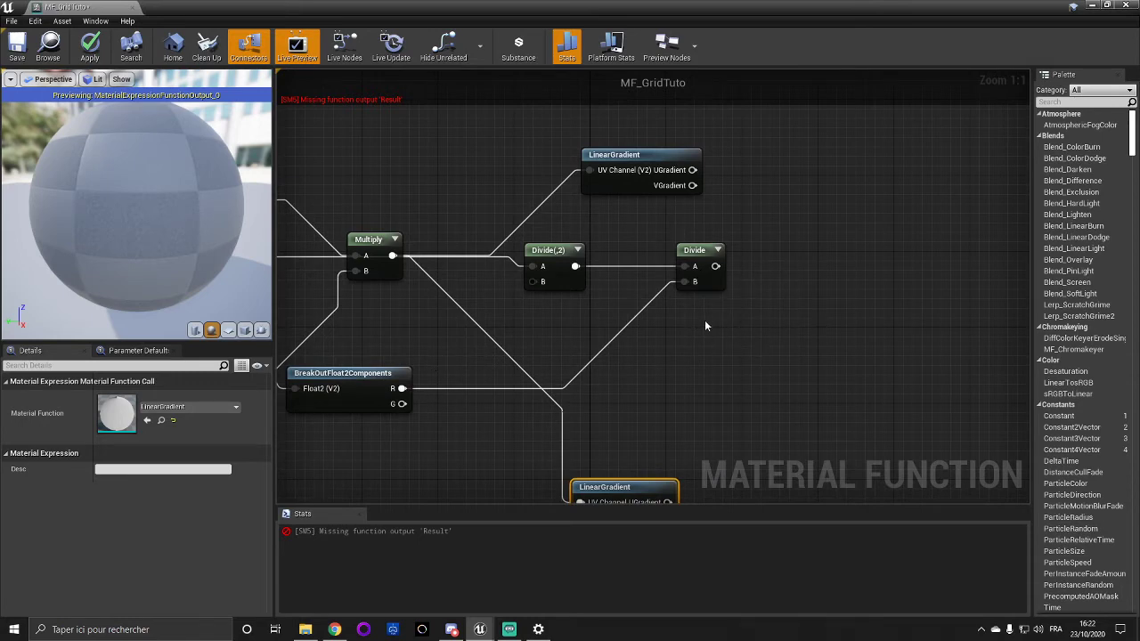
pyautogui.moveTo(764, 319); pyautogui.dragTo(652, 313, button='right')
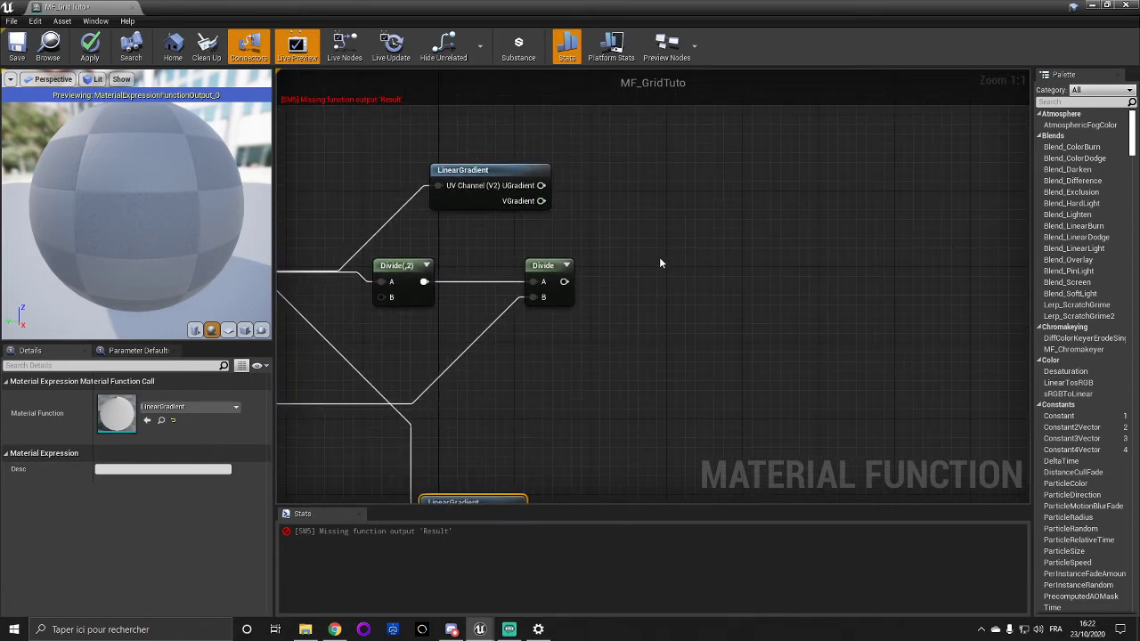
pyautogui.click(669, 266)
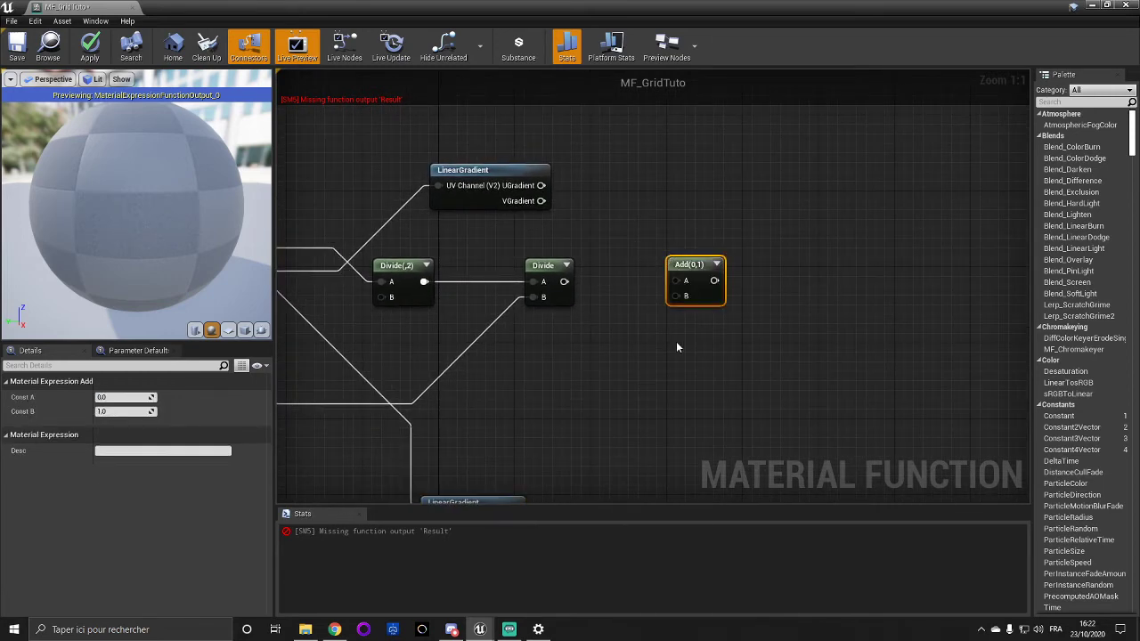
pyautogui.rightClick(675, 341)
pyautogui.write('subtract')
pyautogui.press('Return')
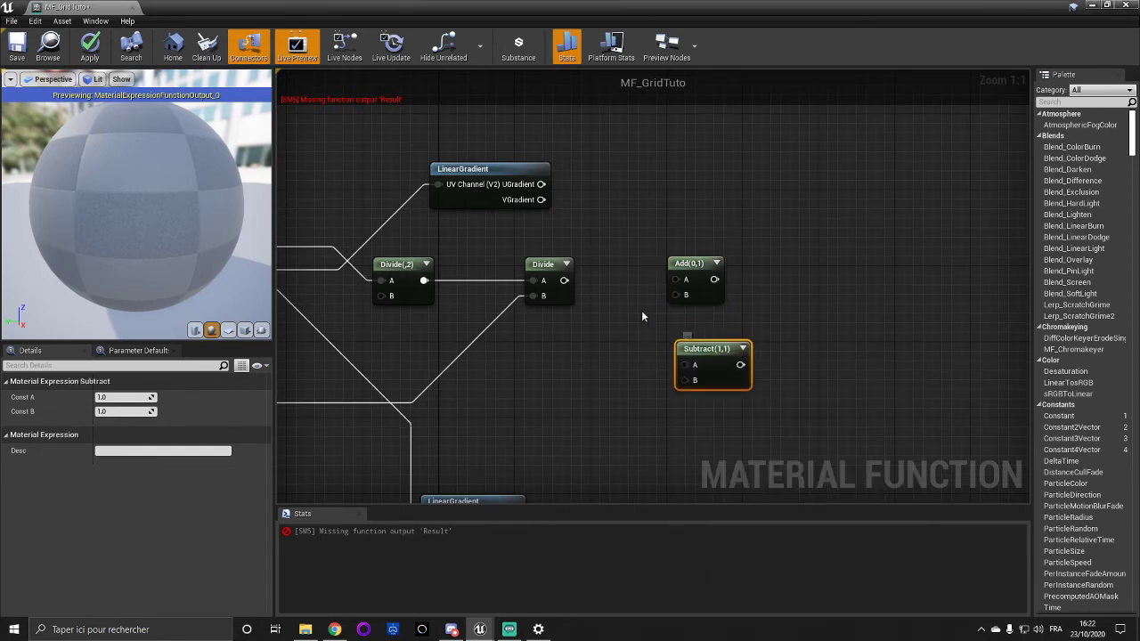
# Step: Connect the second Divide's output to the Add node's A input and the Subtract node's B input, tightening the layout of both nodes
pyautogui.moveTo(563, 280); pyautogui.dragTo(699, 243)
pyautogui.moveTo(713, 356); pyautogui.dragTo(694, 319)
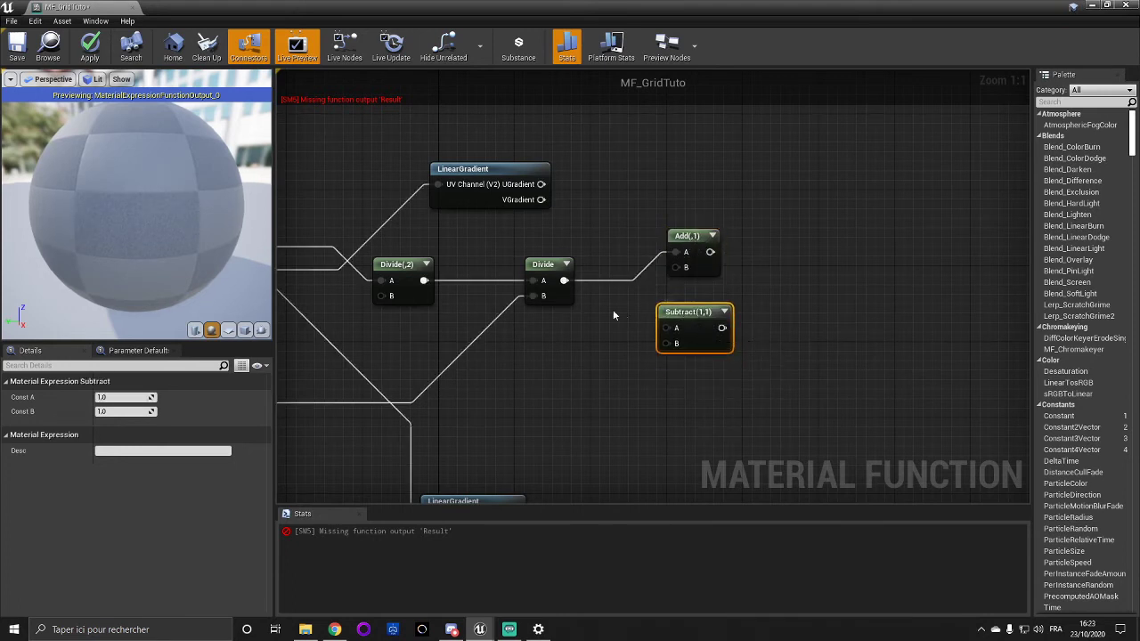
pyautogui.moveTo(564, 281); pyautogui.dragTo(670, 345)
# Step: Create two more Add nodes, feeding one's B input from the first Add and the other's B input from Subtract
pyautogui.moveTo(746, 383); pyautogui.dragTo(666, 381, button='right')
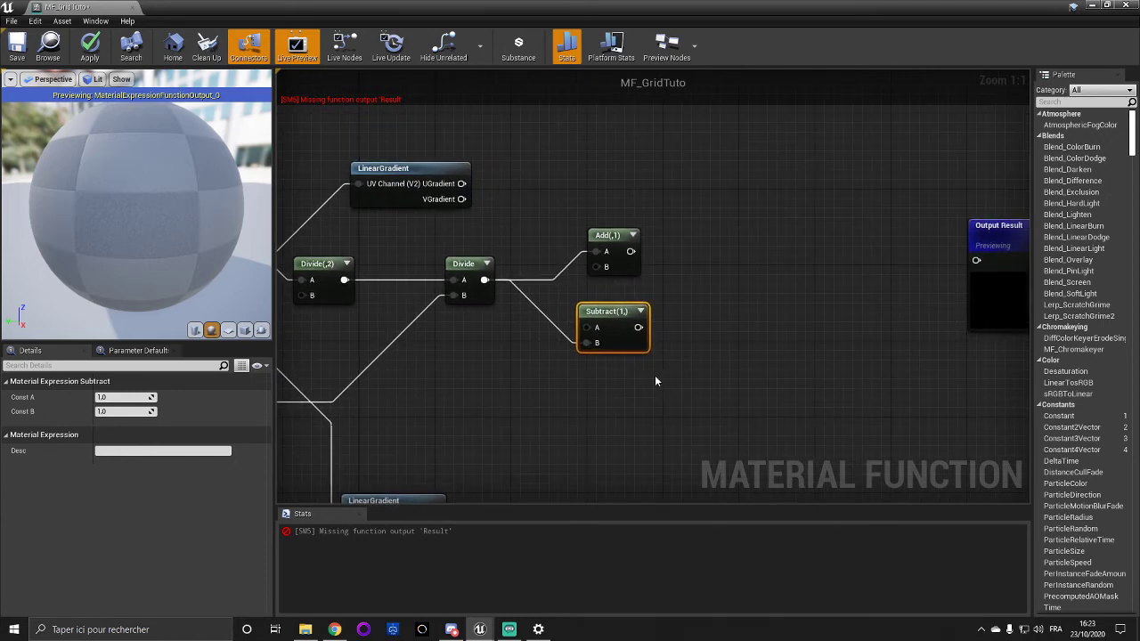
pyautogui.click(703, 253)
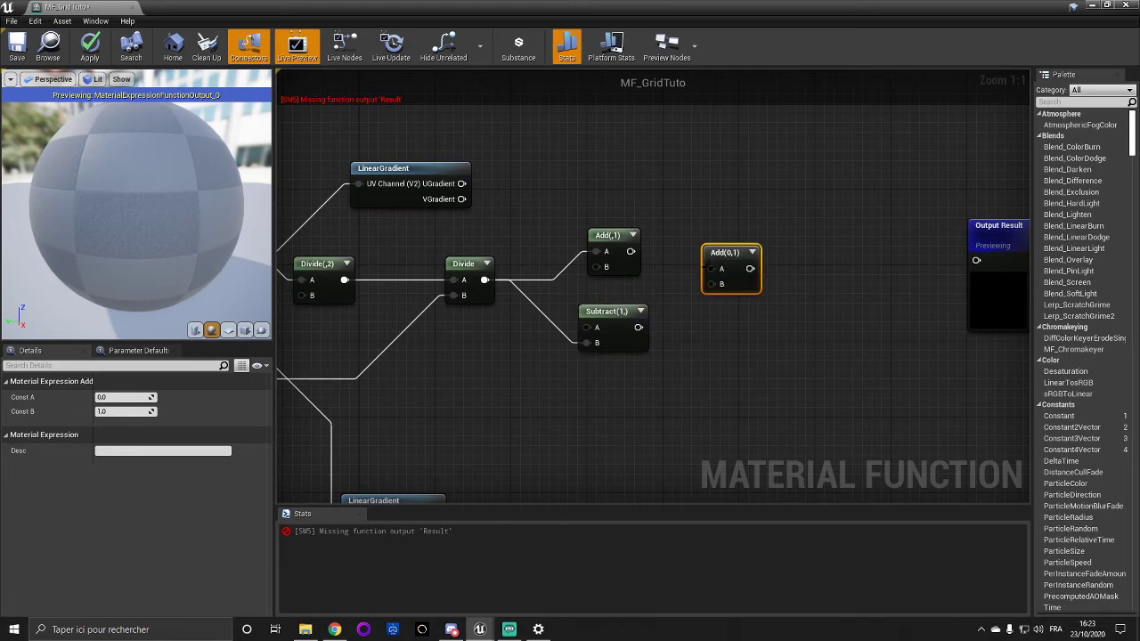
pyautogui.click(722, 356)
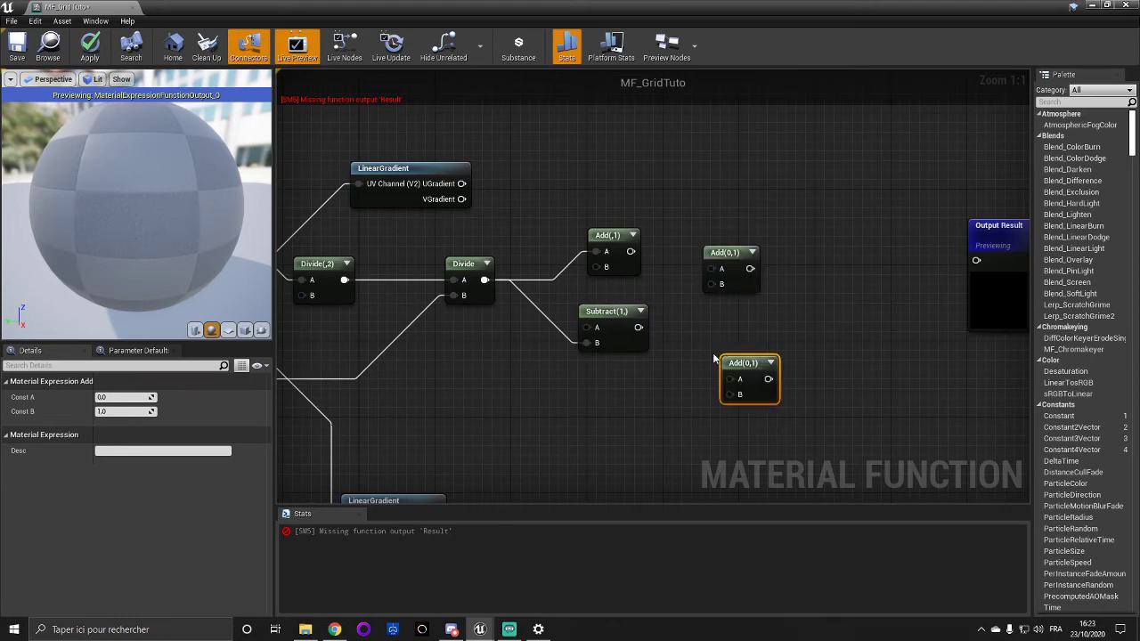
pyautogui.moveTo(630, 251); pyautogui.dragTo(710, 285)
pyautogui.moveTo(638, 327); pyautogui.dragTo(732, 342)
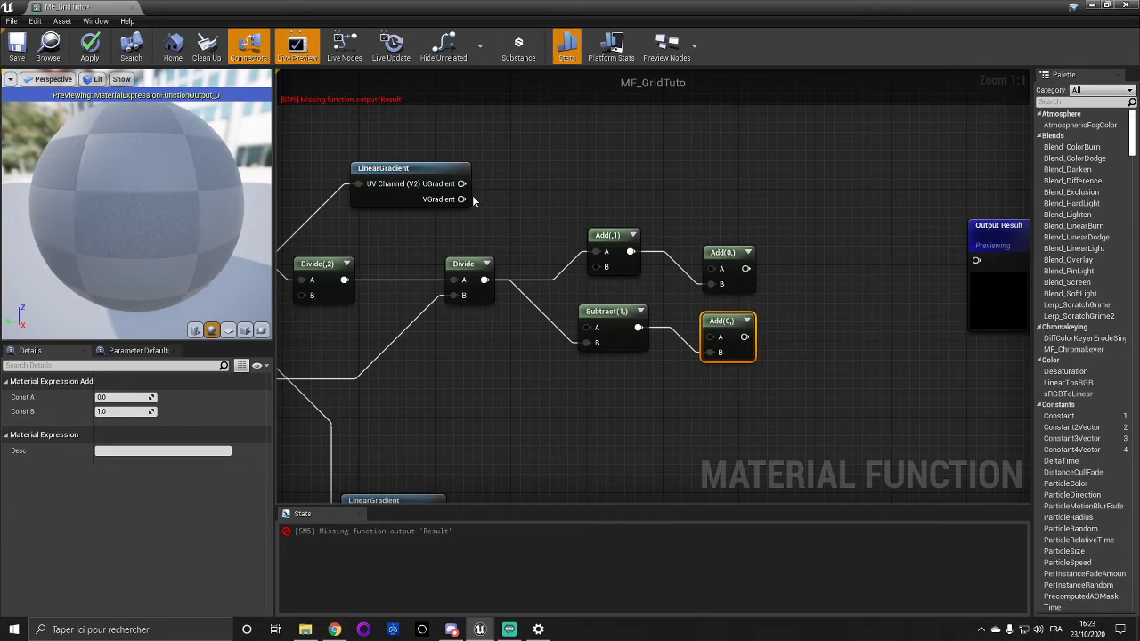
# Step: Connect the upper LinearGradient's VGradient output to the A inputs of both unlabelled-offset Add nodes following the Add and Subtract nodes
pyautogui.moveTo(463, 199); pyautogui.dragTo(717, 271)
pyautogui.moveTo(461, 200); pyautogui.dragTo(709, 337)
pyautogui.moveTo(802, 299); pyautogui.dragTo(737, 274, button='right')
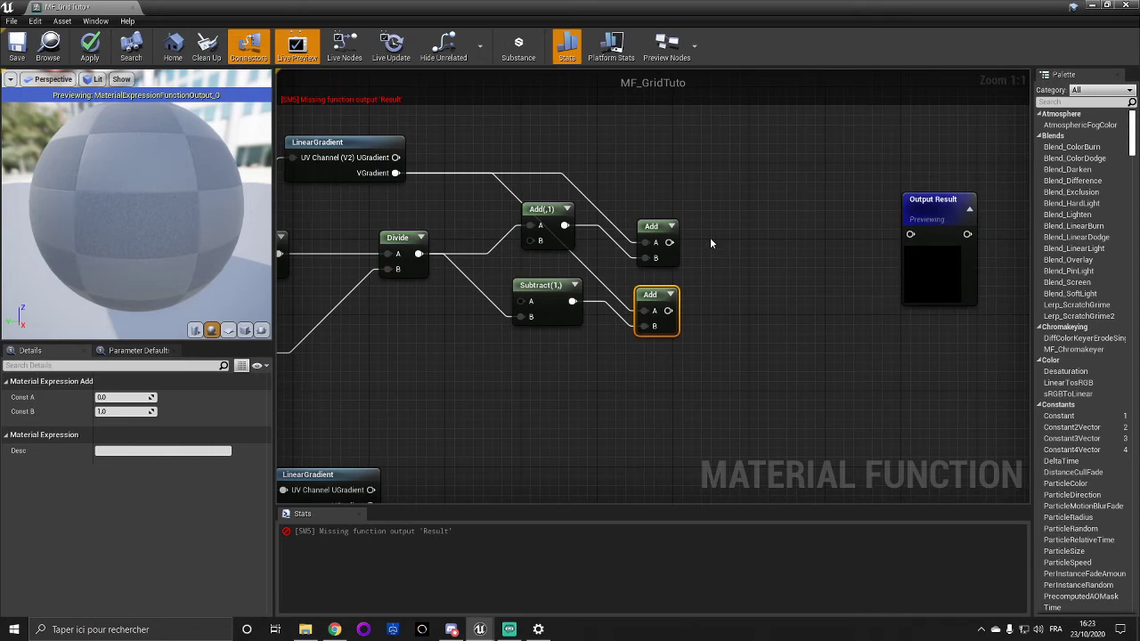
# Step: Create a Floor node fed by the upper Add, then duplicate it beneath and feed the copy from the lower Add
pyautogui.moveTo(668, 242); pyautogui.dragTo(806, 259)
pyautogui.write('flo')
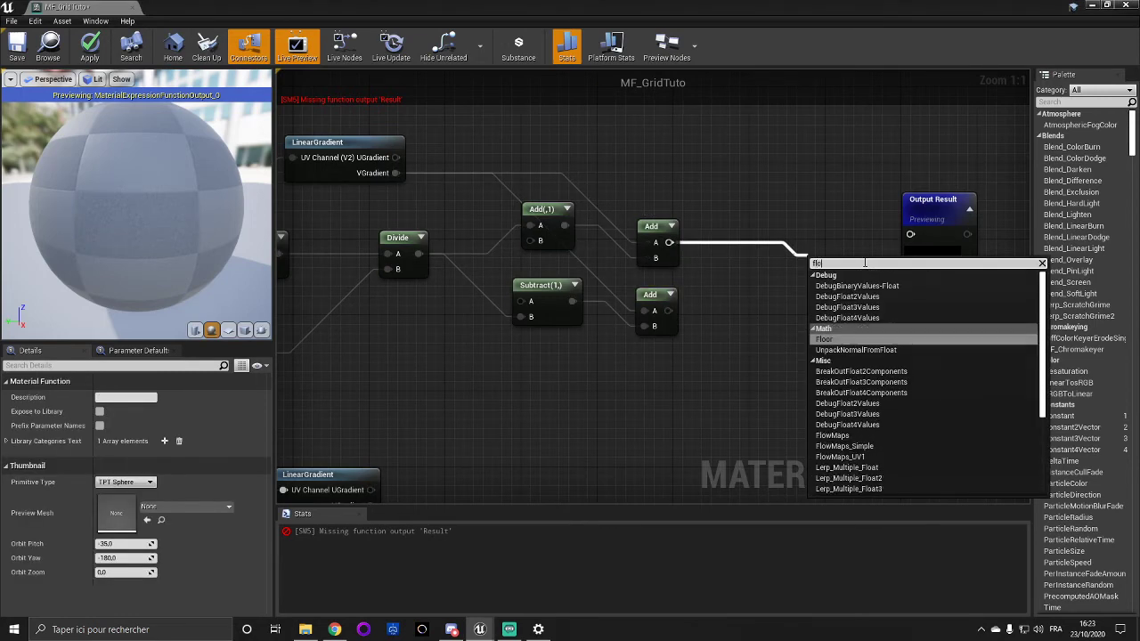
pyautogui.press('Return')
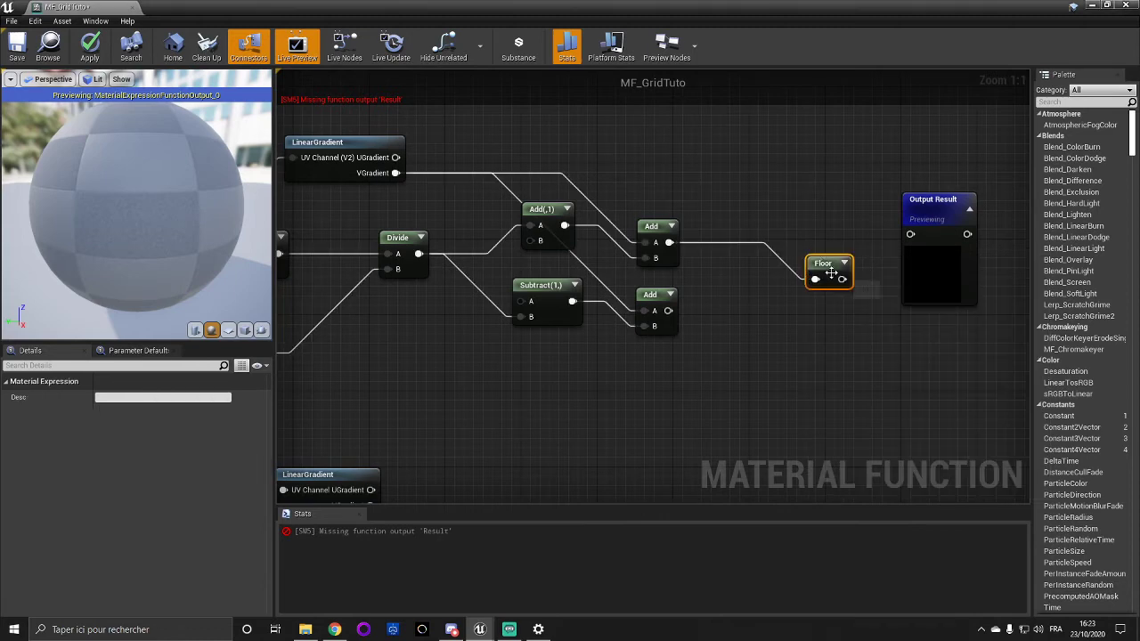
pyautogui.moveTo(816, 260); pyautogui.dragTo(750, 224)
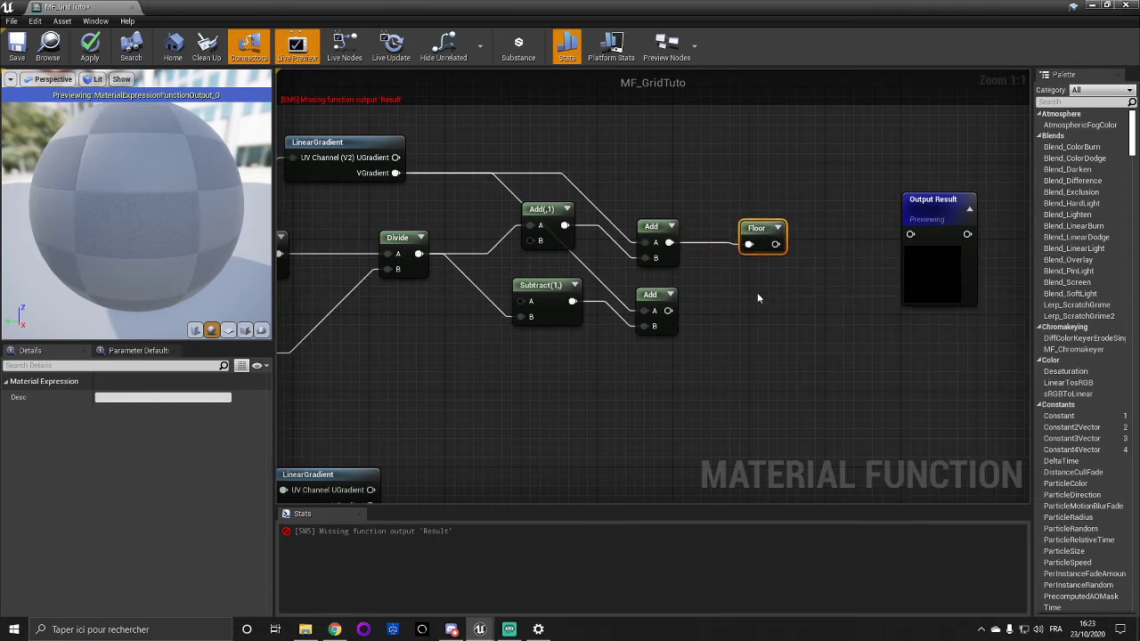
pyautogui.hotkey('ctrl', 'w')
pyautogui.moveTo(668, 310); pyautogui.dragTo(762, 305)
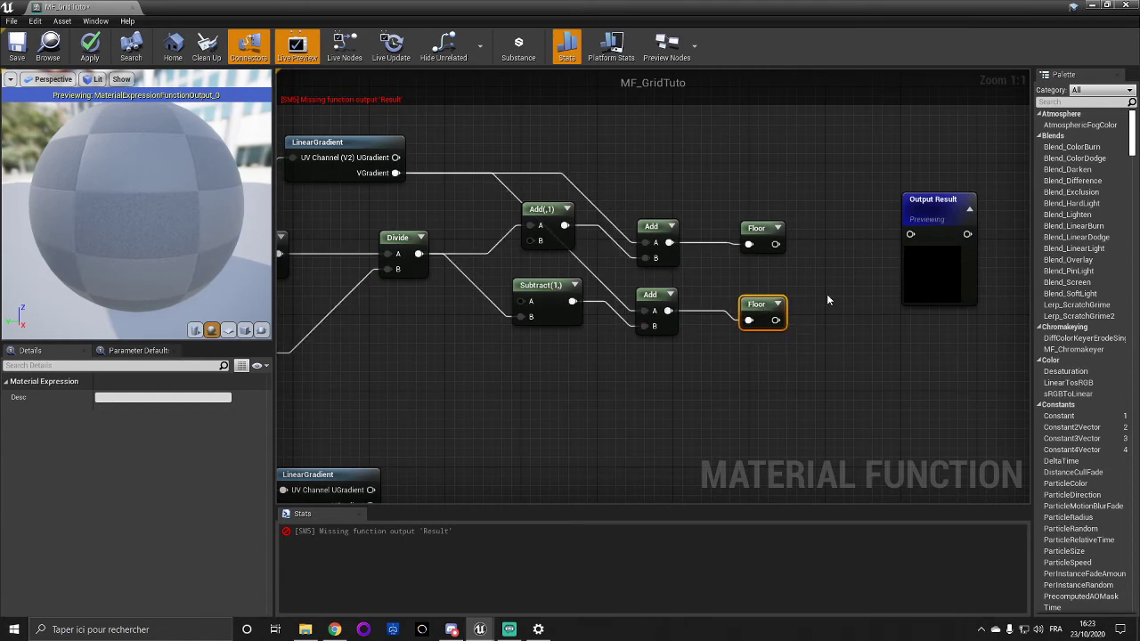
# Step: Move Output Result farther out and create a Subtract node with the upper Floor in A and the lower Floor in B
pyautogui.moveTo(827, 301); pyautogui.dragTo(740, 258, button='right')
pyautogui.moveTo(810, 213); pyautogui.dragTo(887, 204)
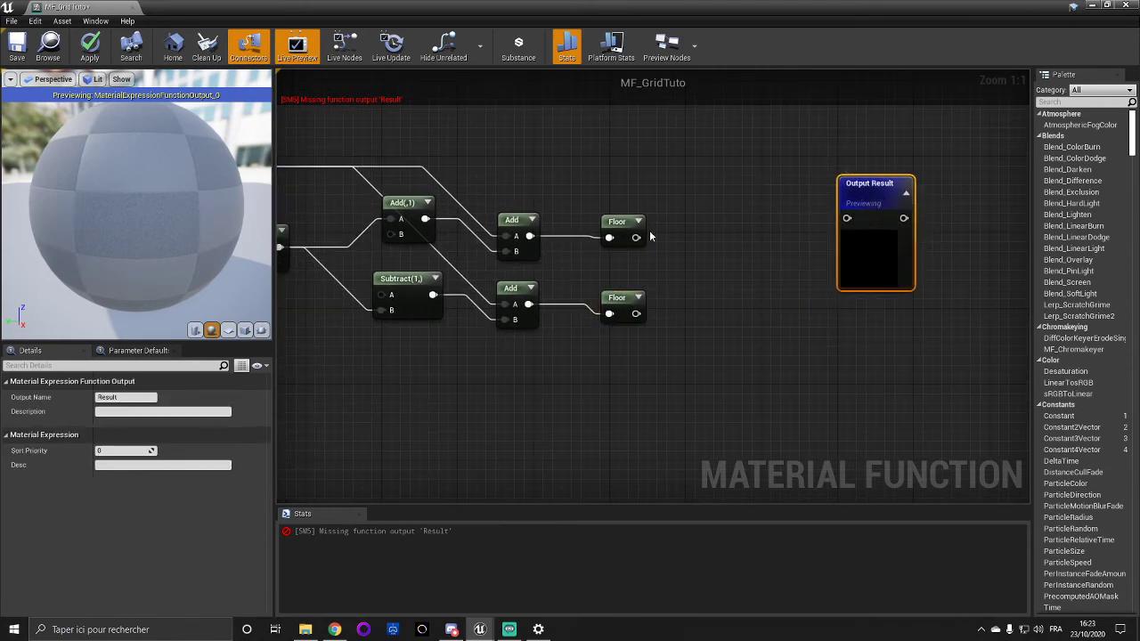
pyautogui.moveTo(636, 237); pyautogui.dragTo(768, 294)
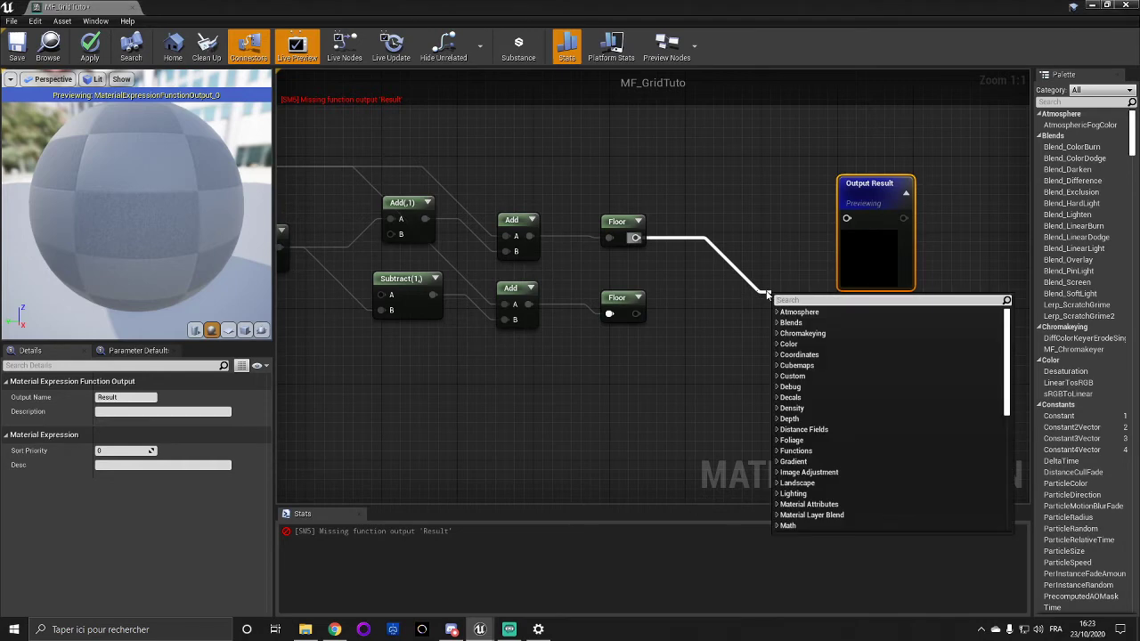
pyautogui.write('sub')
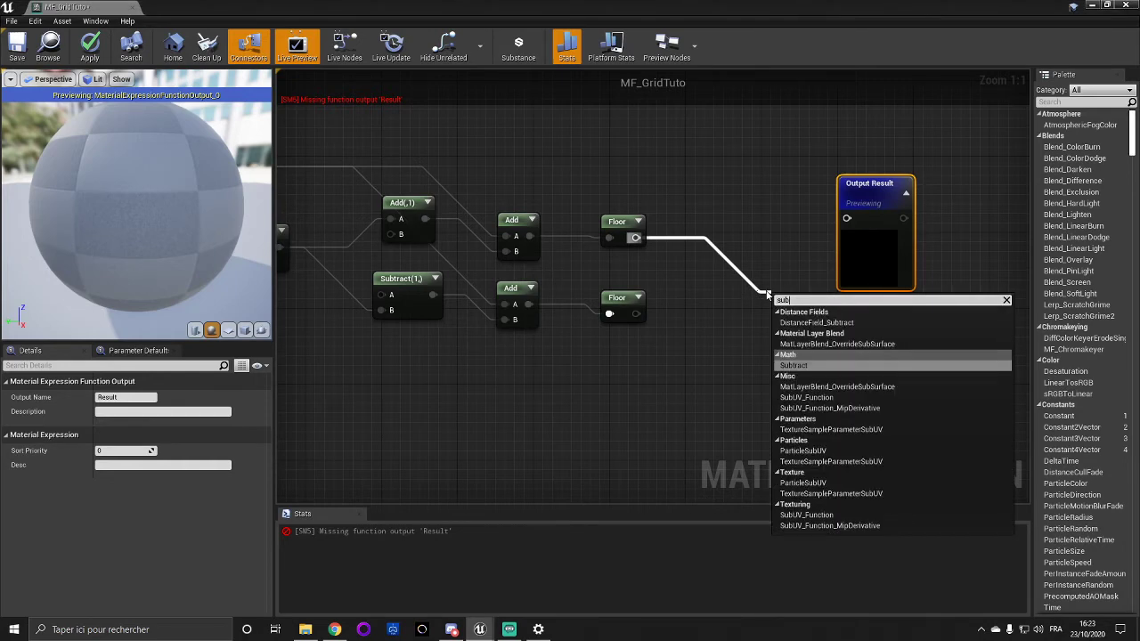
pyautogui.press('Return')
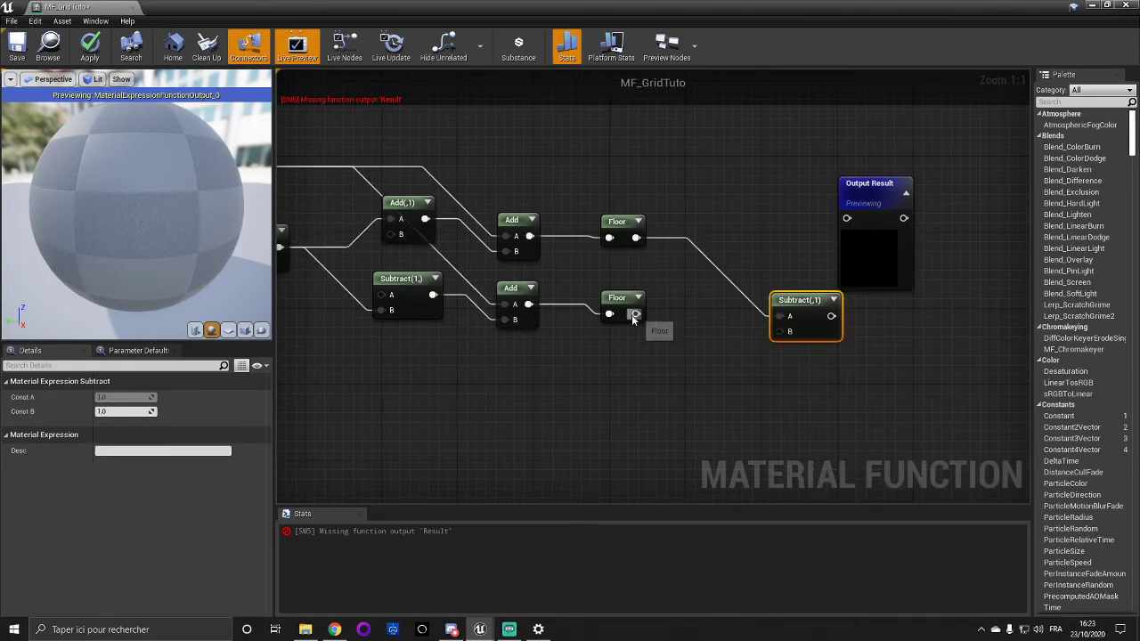
pyautogui.moveTo(635, 313); pyautogui.dragTo(722, 260)
# Step: Preview the new Subtract node and apply the function's changes
pyautogui.rightClick(723, 260)
pyautogui.click(744, 266)
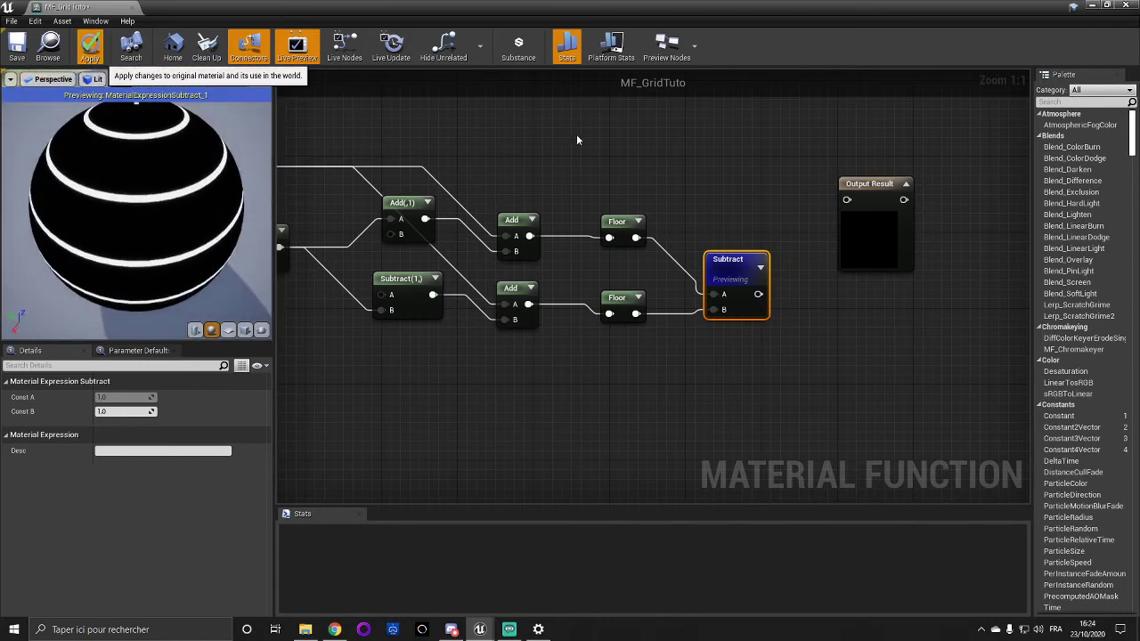
pyautogui.click(90, 44)
# Step: Duplicate the second Divide, the Add and Subtract nodes after it, and both Floor nodes, placing the copies below the originals
pyautogui.moveTo(530, 159); pyautogui.dragTo(727, 145, button='right')
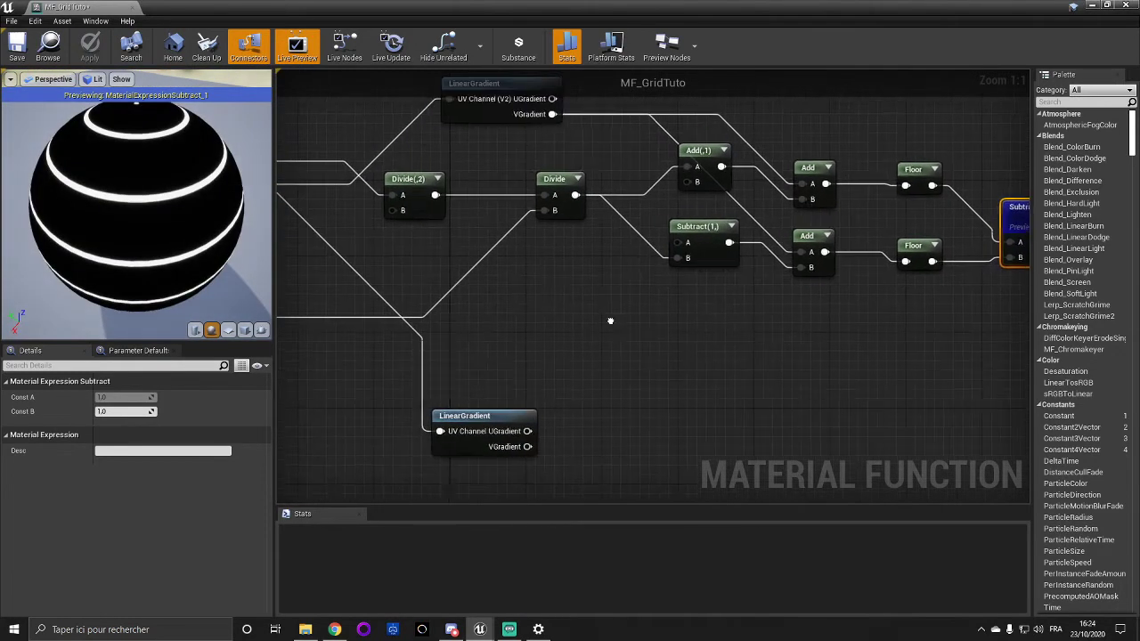
pyautogui.moveTo(612, 324); pyautogui.dragTo(572, 298, button='right')
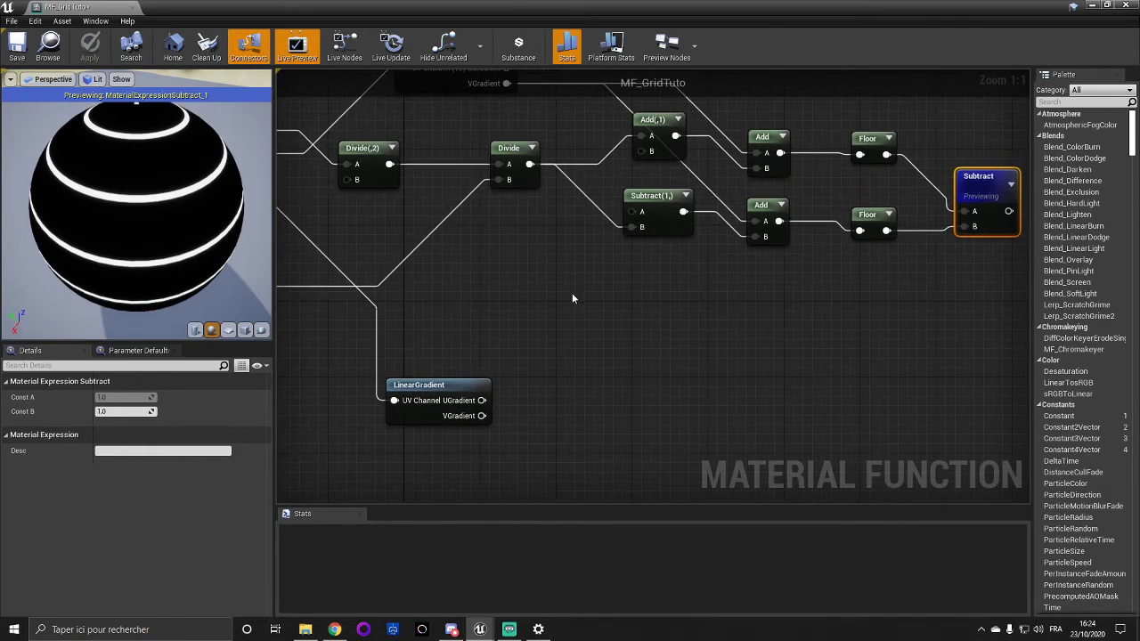
pyautogui.moveTo(572, 299); pyautogui.dragTo(565, 318, button='right')
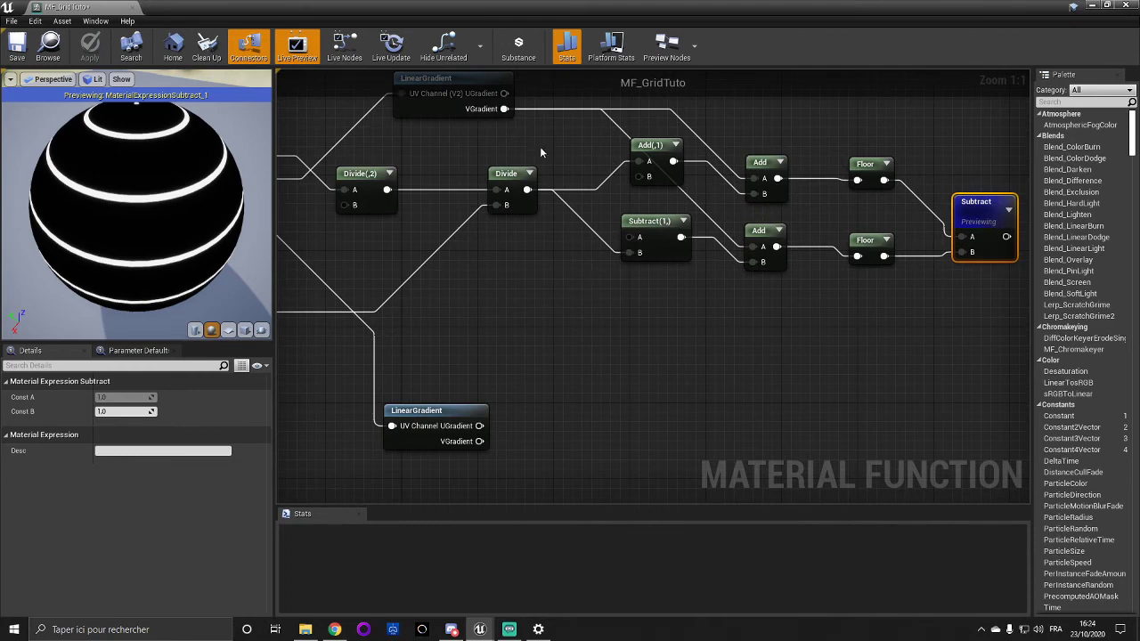
pyautogui.moveTo(488, 145); pyautogui.dragTo(873, 294)
pyautogui.moveTo(810, 279); pyautogui.dragTo(816, 238, button='right')
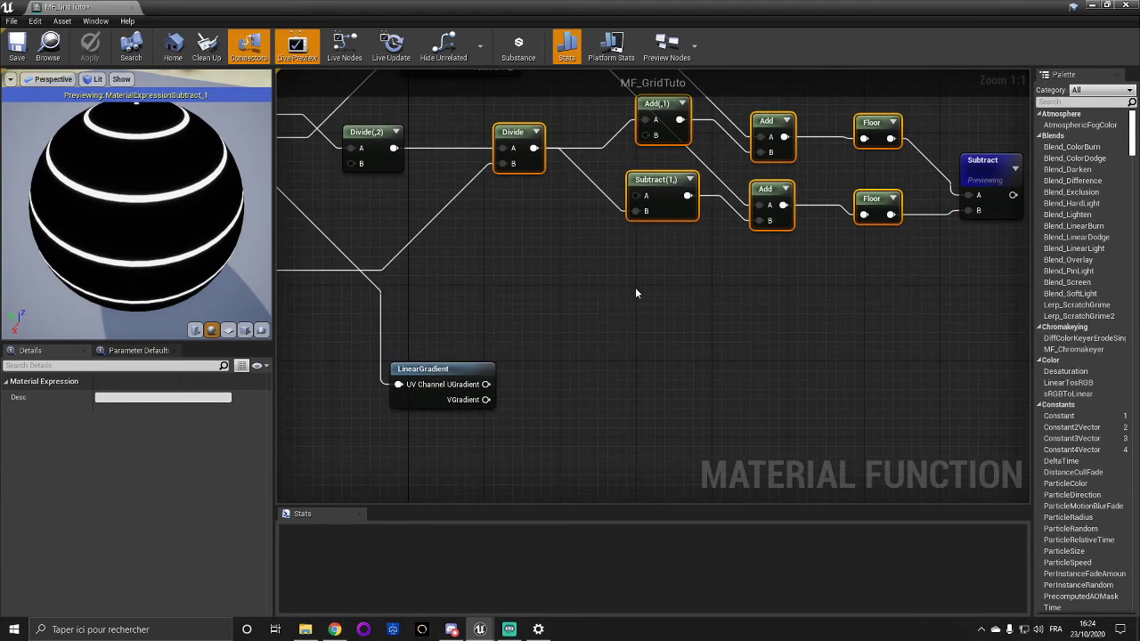
pyautogui.moveTo(635, 292); pyautogui.dragTo(675, 280, button='right')
pyautogui.hotkey('ctrl', 'c')
pyautogui.hotkey('ctrl', 'v')
pyautogui.moveTo(481, 277); pyautogui.dragTo(563, 281)
# Step: Connect the copied Divide's A input to the first Divide's output and its B input to BreakOutFloat2Components' G output
pyautogui.keyDown('ctrl'); pyautogui.moveTo(428, 149); pyautogui.dragTo(545, 312); pyautogui.keyUp('ctrl')
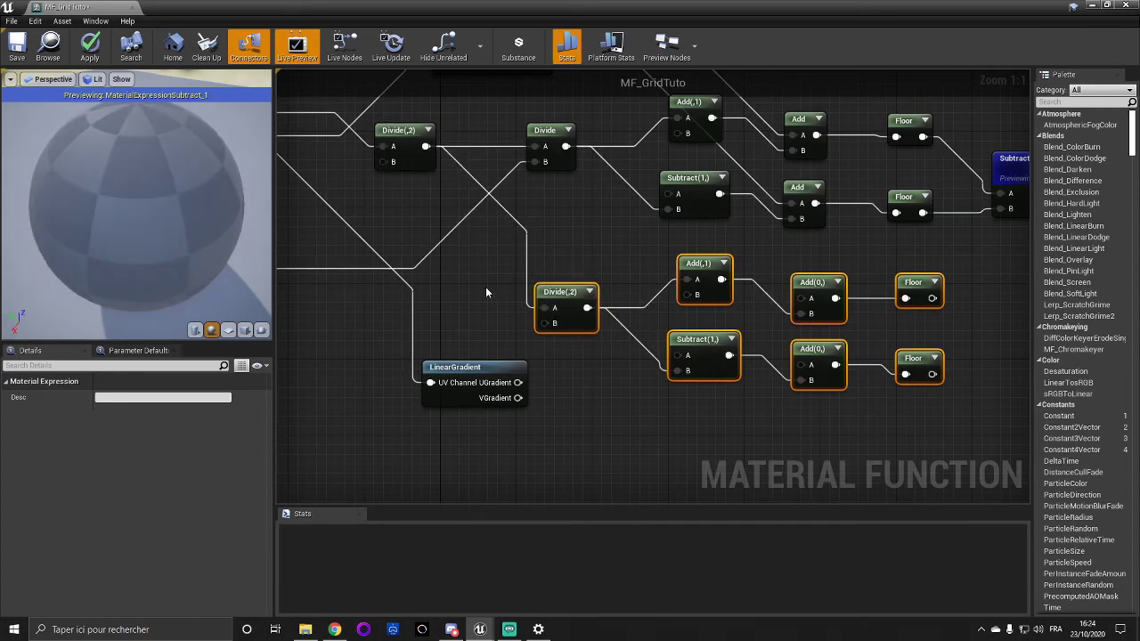
pyautogui.moveTo(485, 287); pyautogui.dragTo(521, 209, button='right')
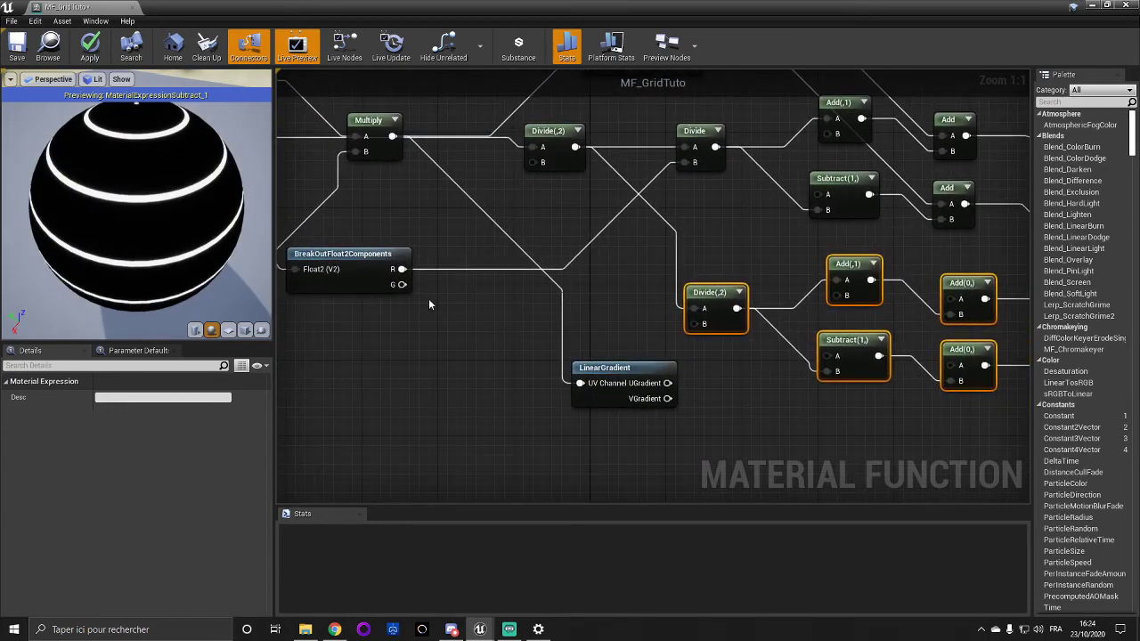
pyautogui.moveTo(402, 284); pyautogui.dragTo(703, 324)
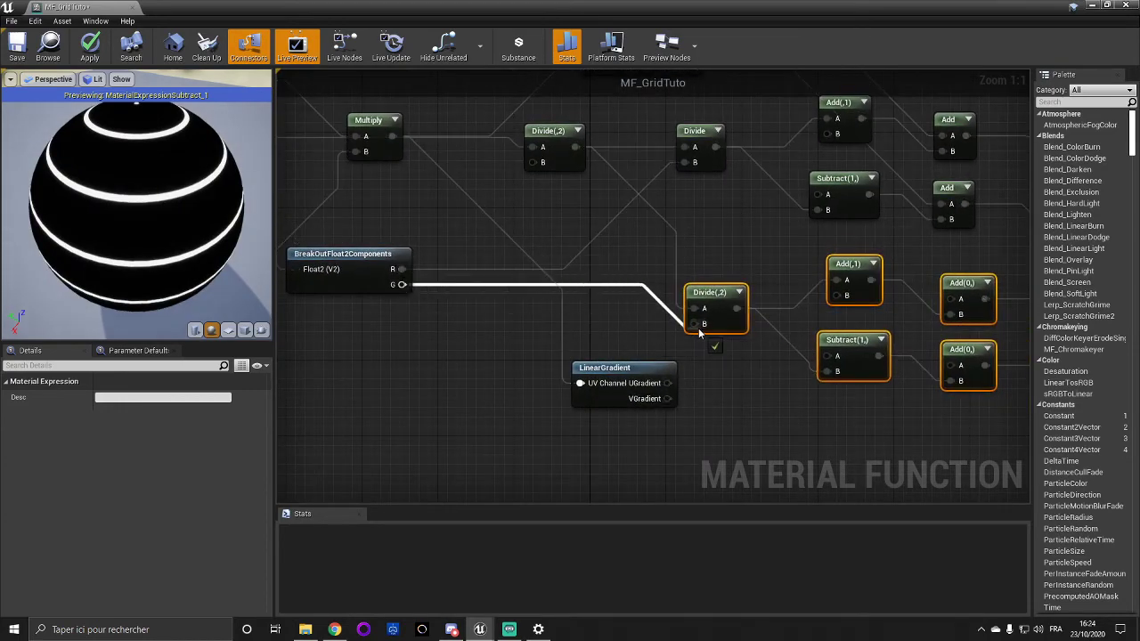
# Step: Connect the lower LinearGradient's UGradient output to the A inputs of the two copied Add nodes that precede the Floors
pyautogui.moveTo(735, 357); pyautogui.dragTo(547, 443, button='right')
pyautogui.moveTo(598, 299); pyautogui.dragTo(557, 279, button='right')
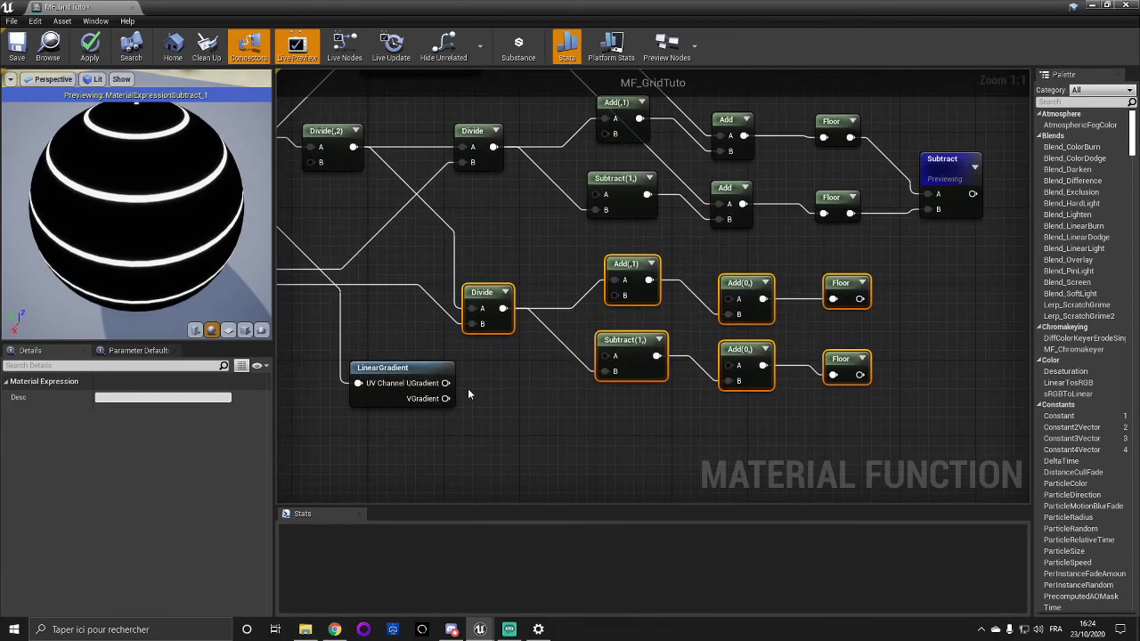
pyautogui.moveTo(445, 383); pyautogui.dragTo(739, 314)
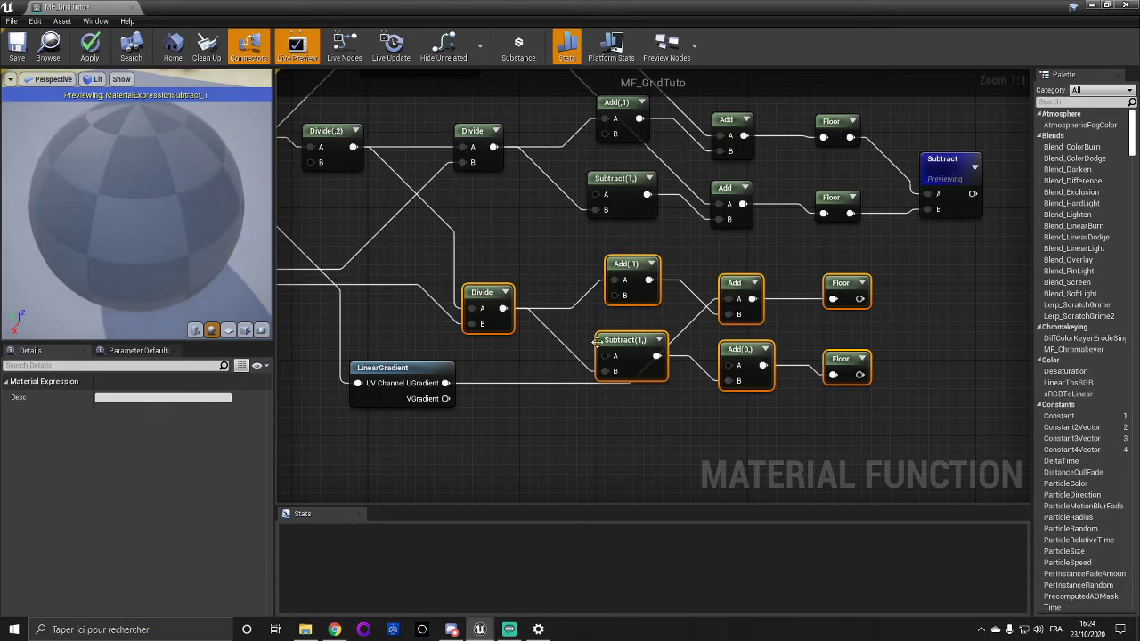
pyautogui.moveTo(445, 383); pyautogui.dragTo(729, 367)
# Step: Copy the final Subtract node below the original and connect the two lower Floor outputs to the copy's A and B inputs
pyautogui.moveTo(916, 302); pyautogui.dragTo(703, 315, button='right')
pyautogui.moveTo(710, 193); pyautogui.dragTo(727, 152)
pyautogui.hotkey('ctrl', 'v')
pyautogui.moveTo(724, 390); pyautogui.dragTo(753, 313)
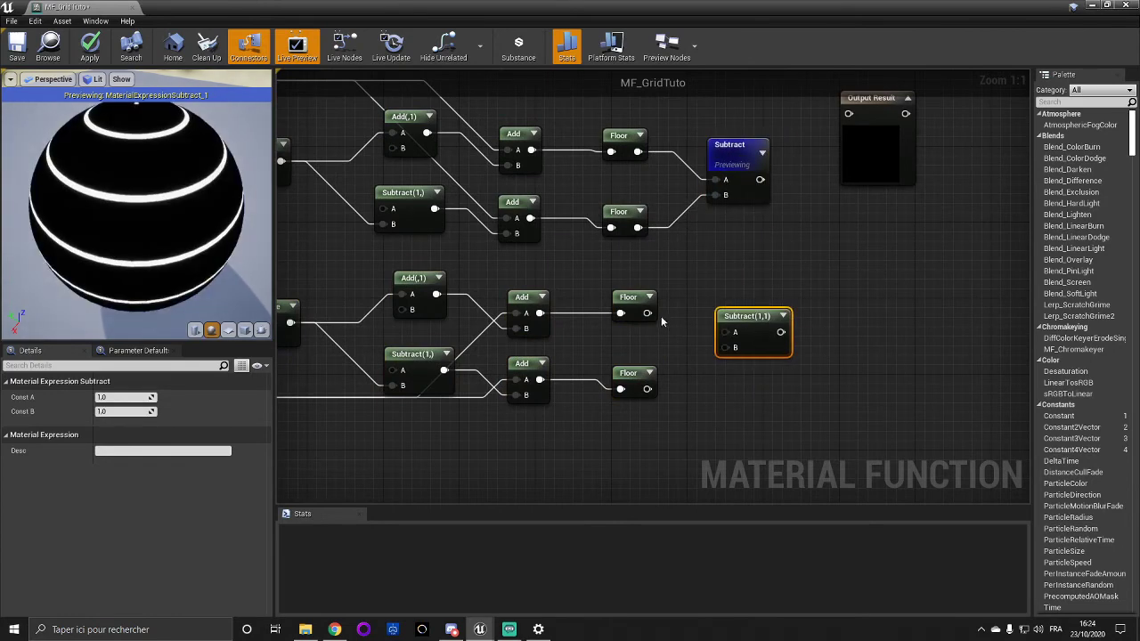
pyautogui.moveTo(647, 313); pyautogui.dragTo(728, 333)
pyautogui.moveTo(647, 388); pyautogui.dragTo(726, 348)
# Step: Reposition the Output Result node, preview the lower Subtract node, and rotate the preview sphere to inspect its lines
pyautogui.moveTo(839, 278); pyautogui.dragTo(741, 305, button='right')
pyautogui.moveTo(801, 185); pyautogui.dragTo(868, 234)
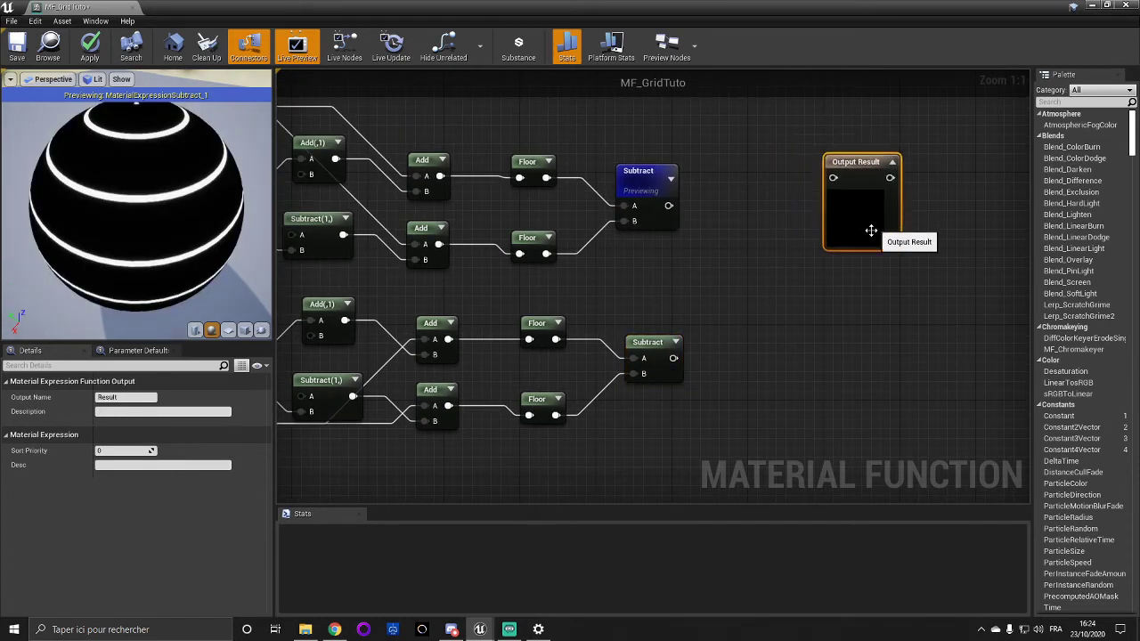
pyautogui.rightClick(659, 355)
pyautogui.click(678, 357)
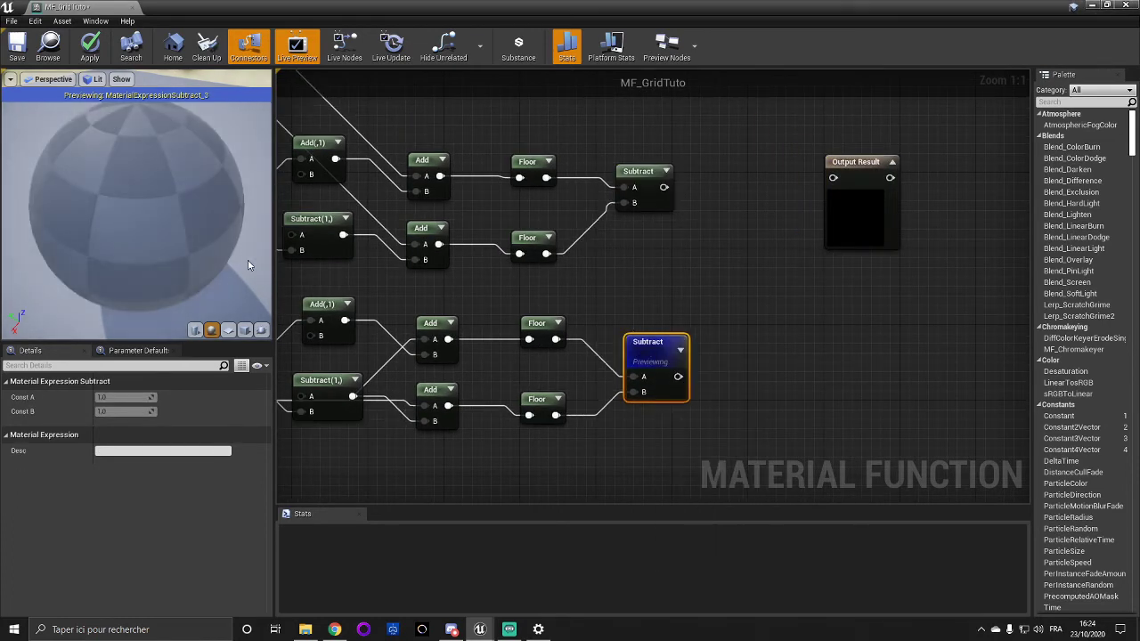
pyautogui.moveTo(176, 273); pyautogui.dragTo(150, 255)
# Step: Create an Add node combining the upper and lower Subtract outputs, and connect its output to Output Result
pyautogui.click(662, 286)
pyautogui.rightClick(732, 278)
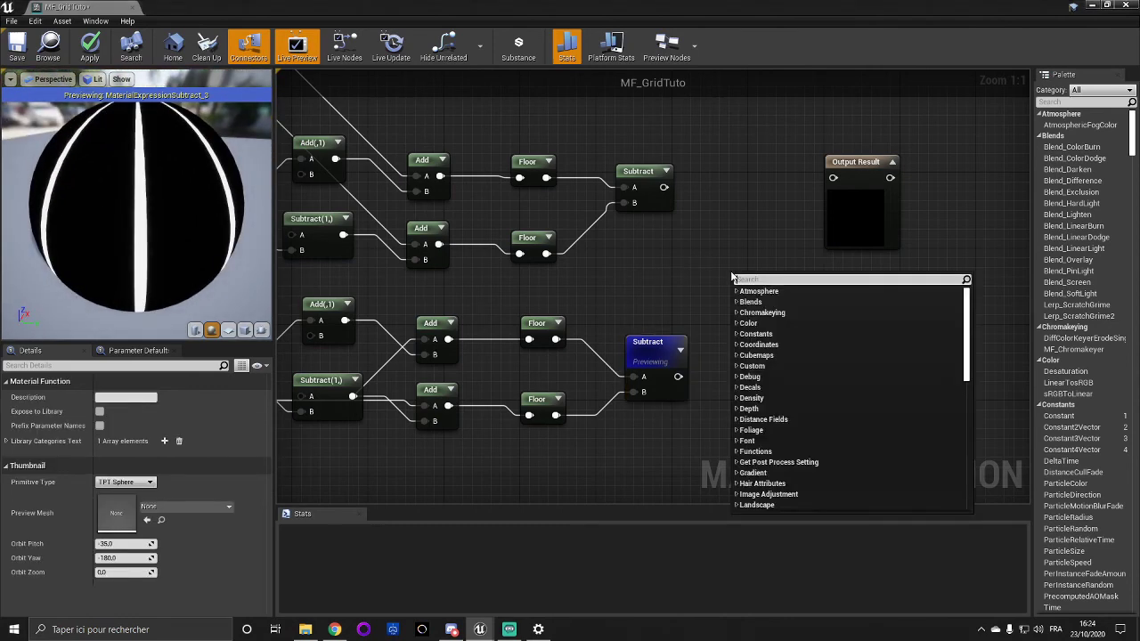
pyautogui.write('add')
pyautogui.press('Return')
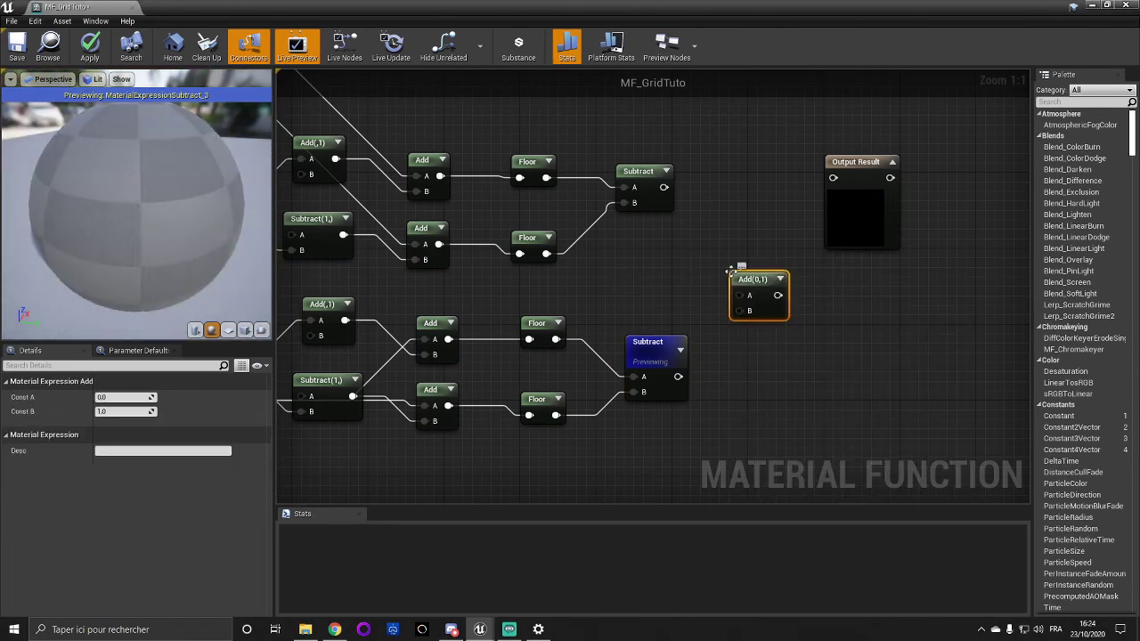
pyautogui.moveTo(664, 187); pyautogui.dragTo(740, 295)
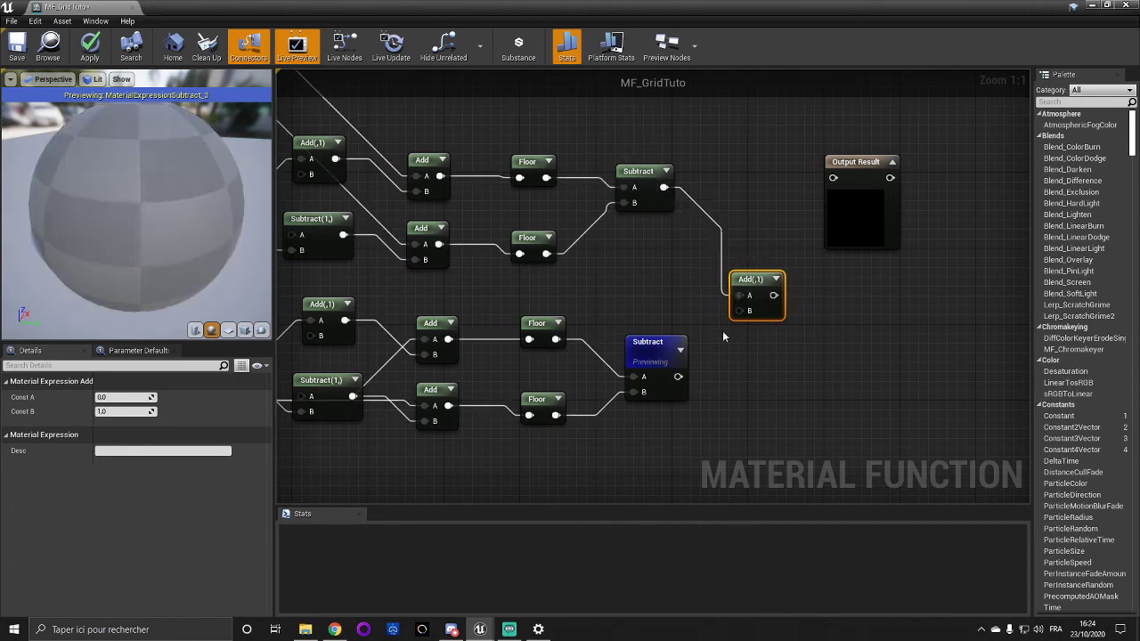
pyautogui.moveTo(679, 376); pyautogui.dragTo(832, 178)
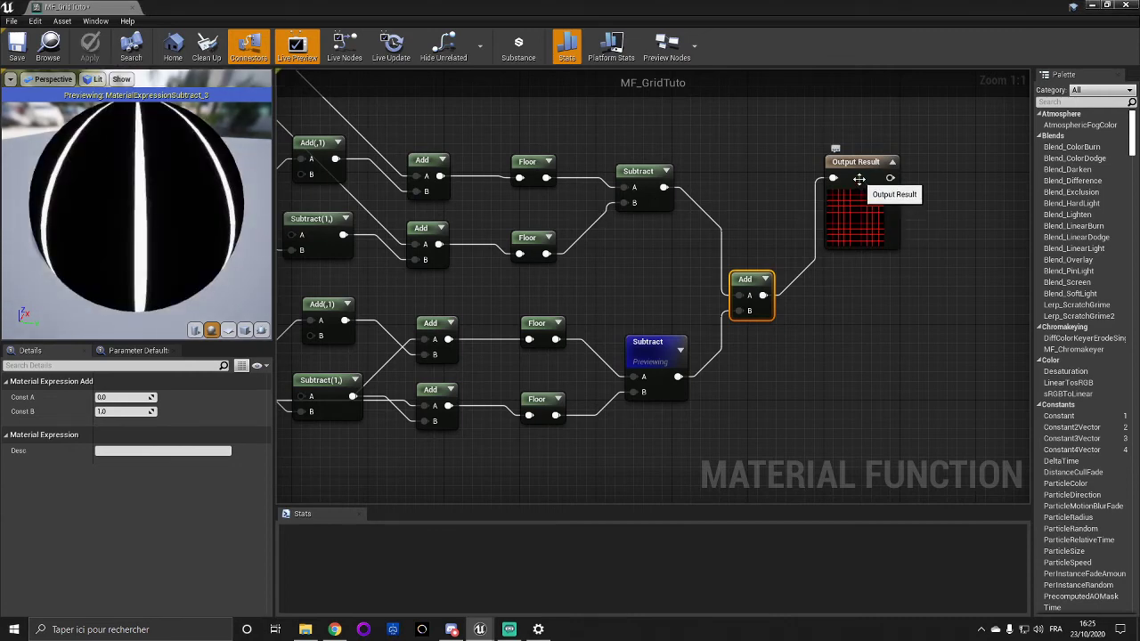
# Step: Switch the preview from the lower Subtract node to Output Result, inspect the grid on the sphere, and save the function
pyautogui.rightClick(639, 349)
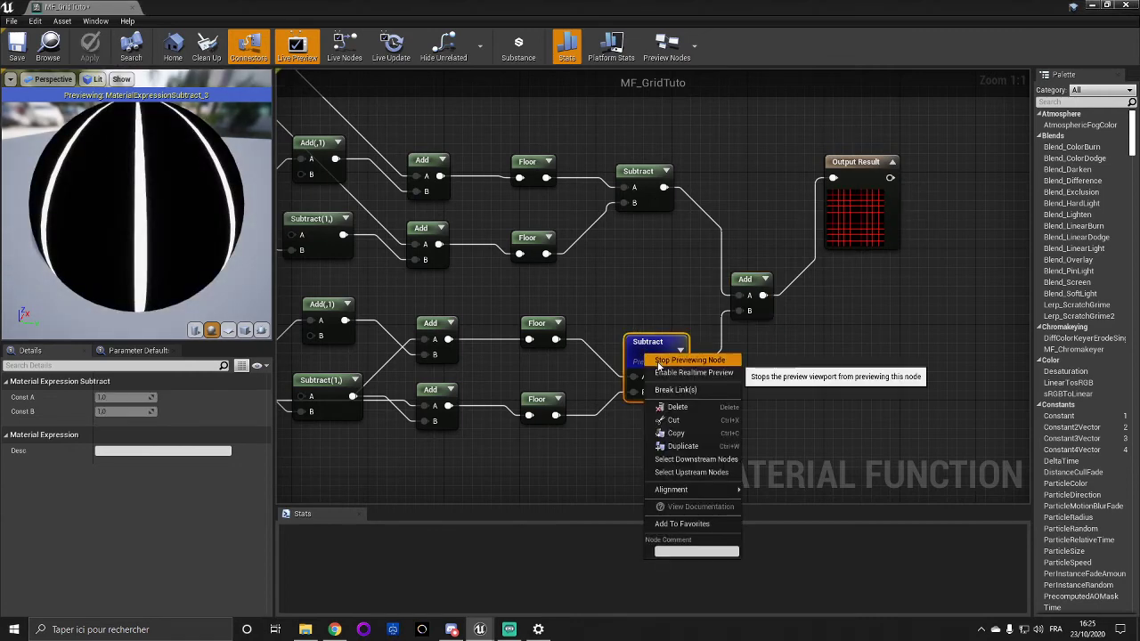
pyautogui.click(685, 362)
pyautogui.click(855, 229)
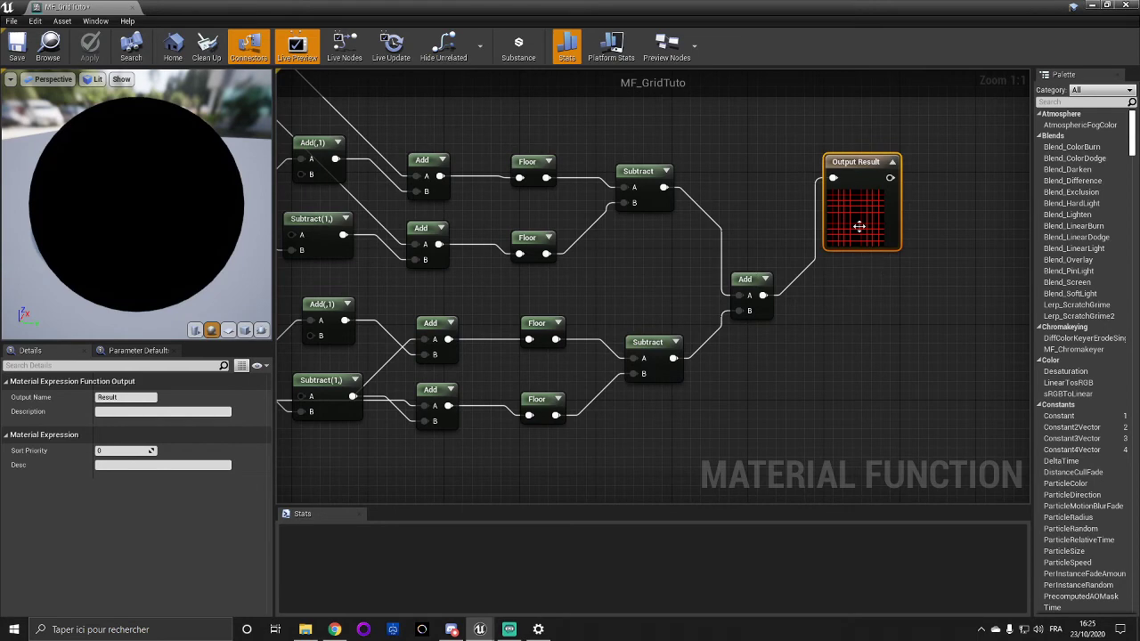
pyautogui.rightClick(852, 173)
pyautogui.click(866, 183)
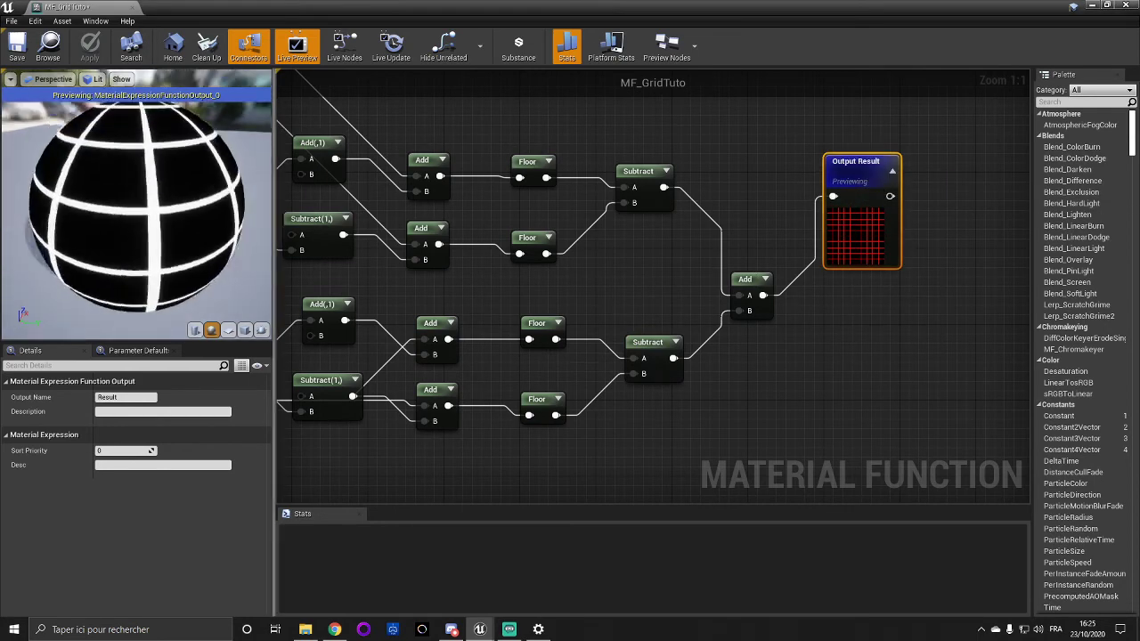
pyautogui.moveTo(178, 214); pyautogui.dragTo(33, 75)
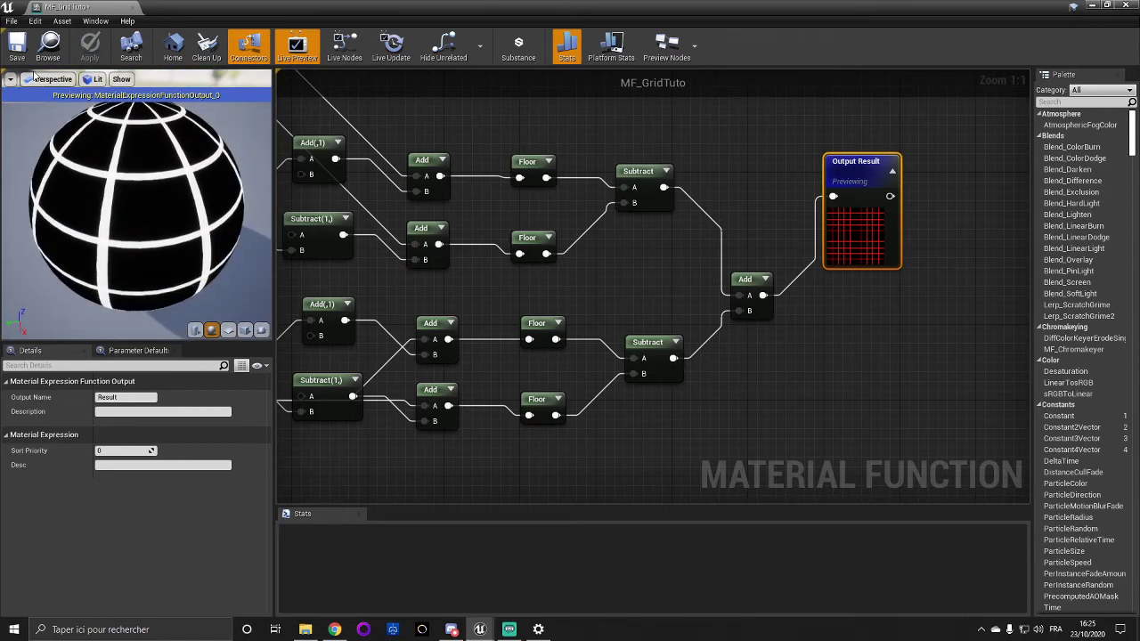
pyautogui.click(20, 55)
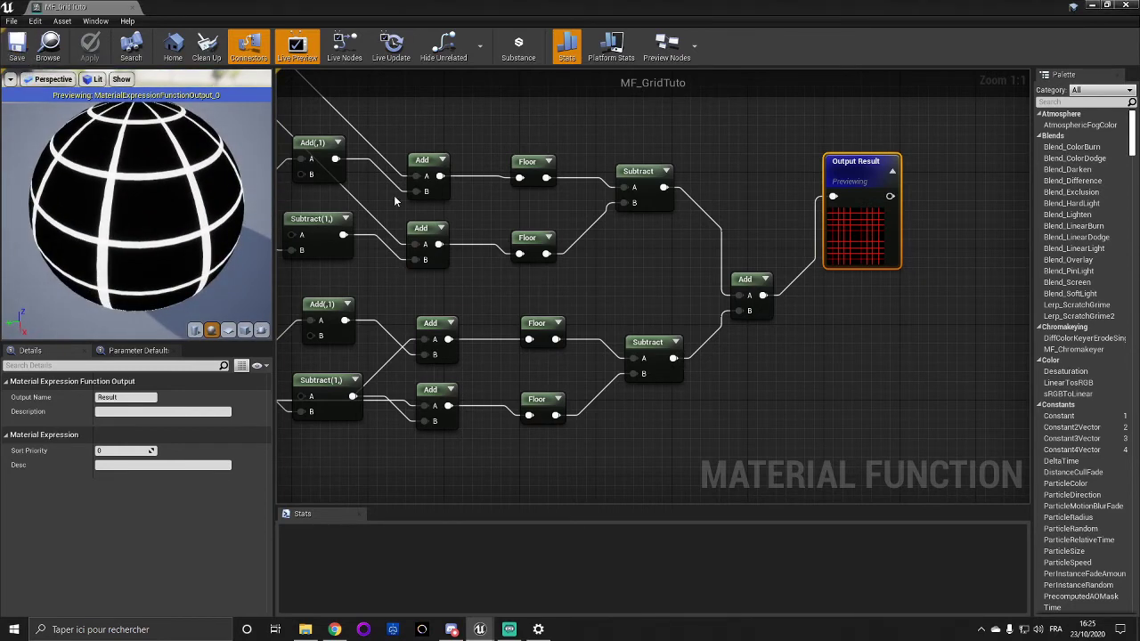
# Step: Locate the function in the Content Browser and create a new material named M_tuto in the same folder
pyautogui.click(48, 44)
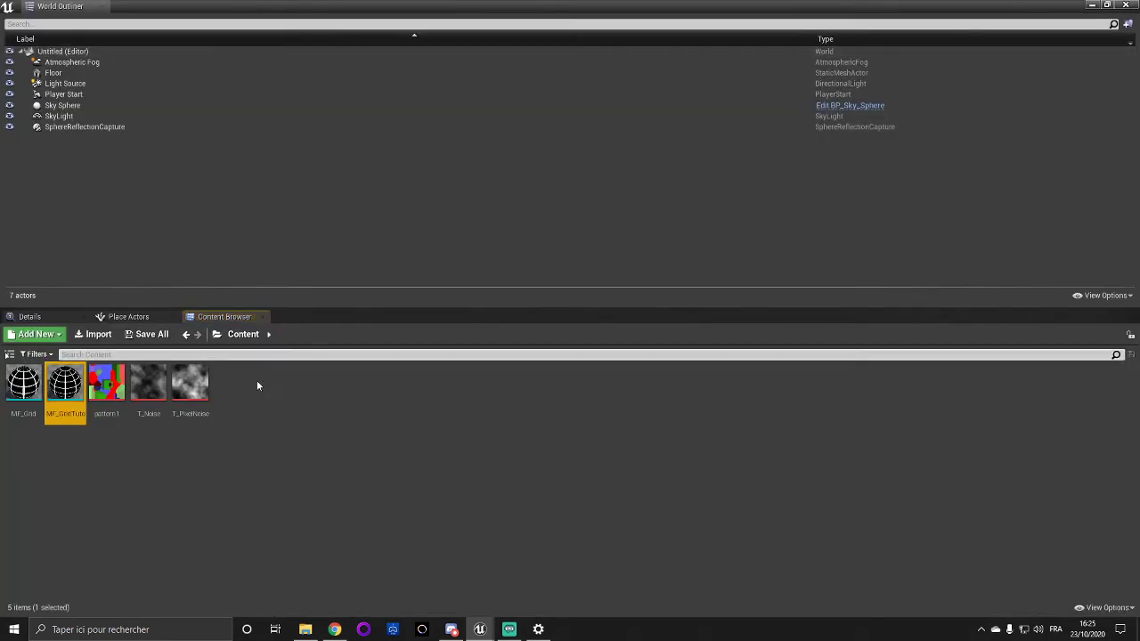
pyautogui.click(257, 380)
pyautogui.rightClick(272, 390)
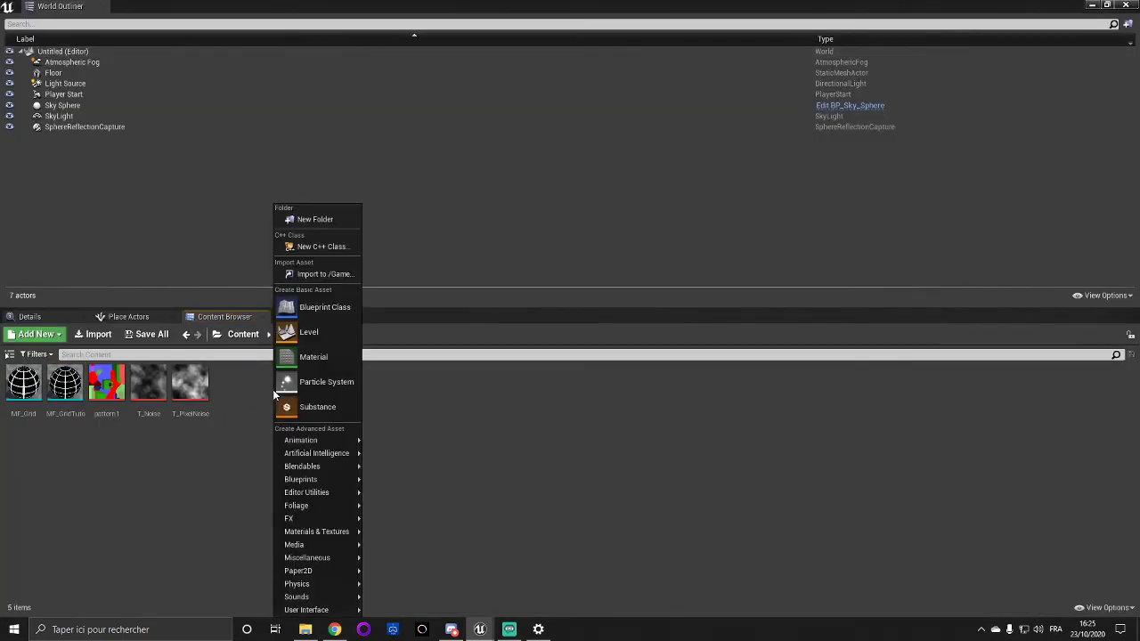
pyautogui.click(312, 357)
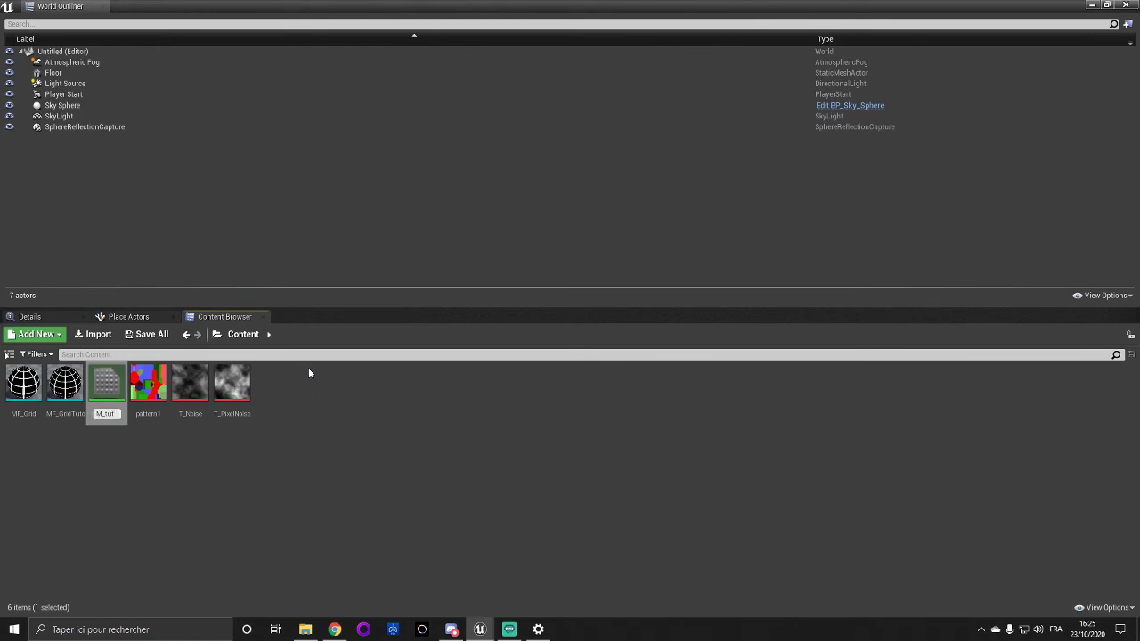
pyautogui.press('Return')
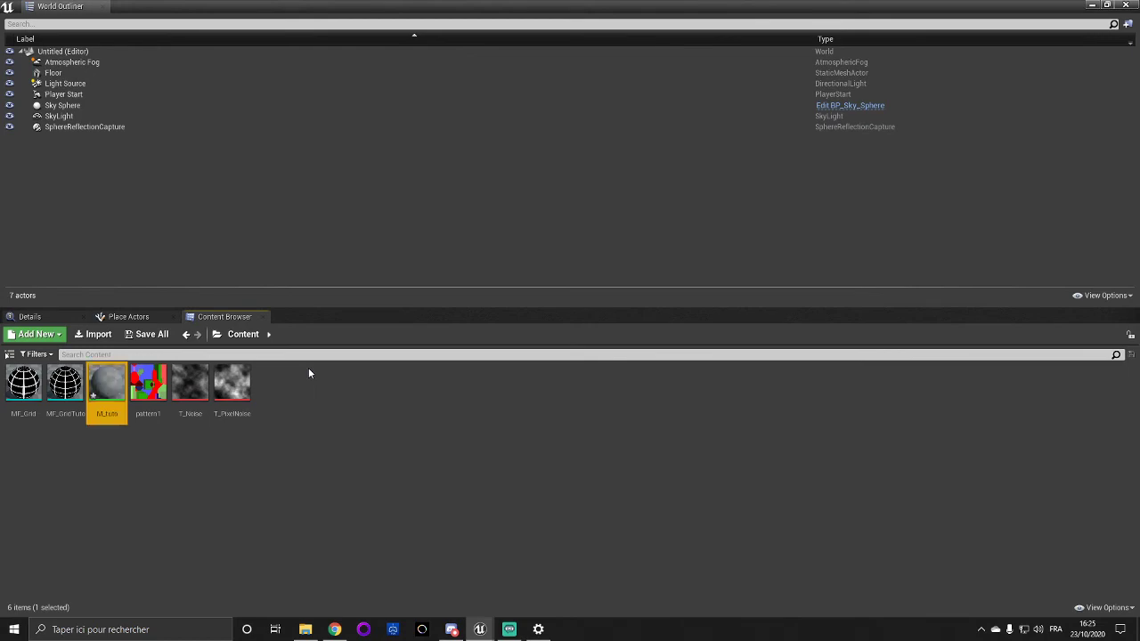
# Step: Open the M_tuto material for editing and add a MaterialFunctionCall node to its graph
pyautogui.doubleClick(106, 383)
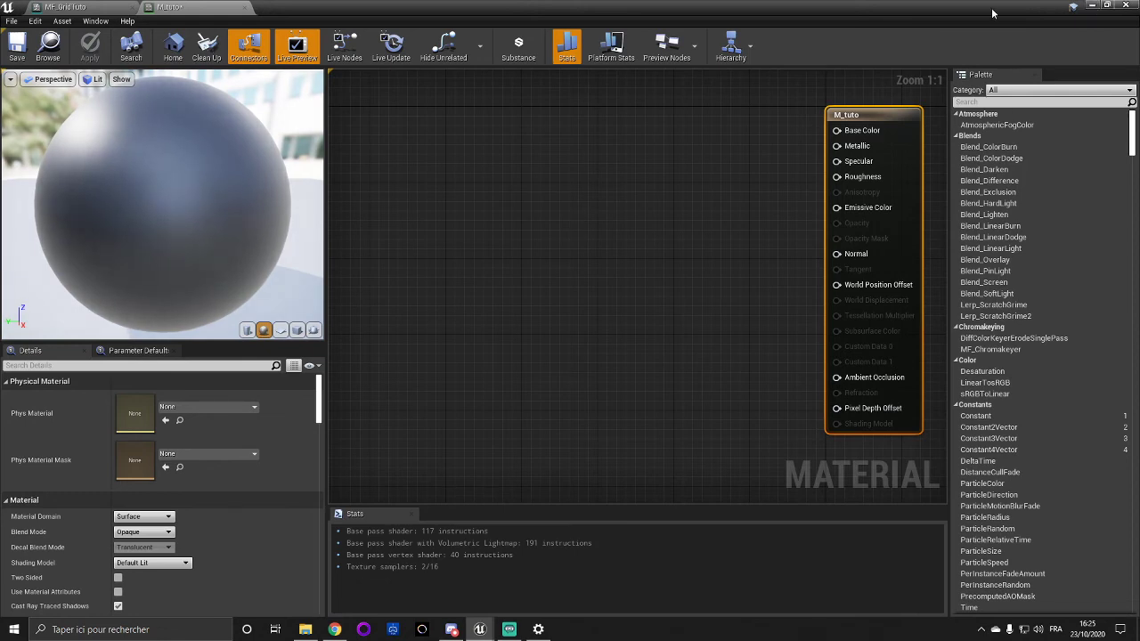
pyautogui.moveTo(992, 12); pyautogui.dragTo(764, 99)
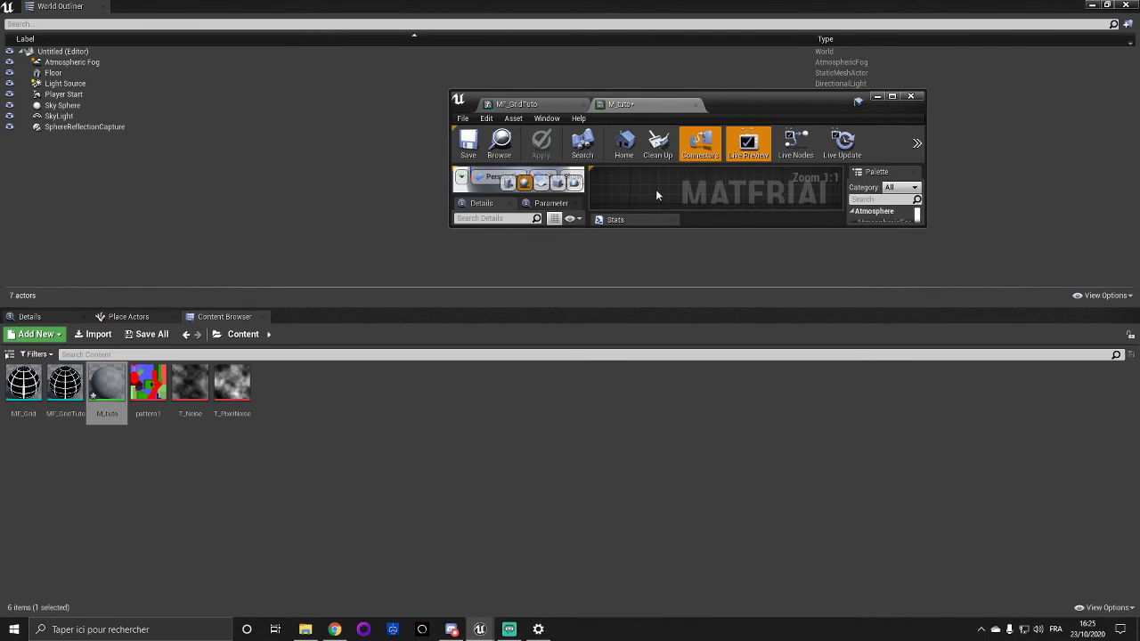
pyautogui.click(895, 100)
pyautogui.rightClick(588, 235)
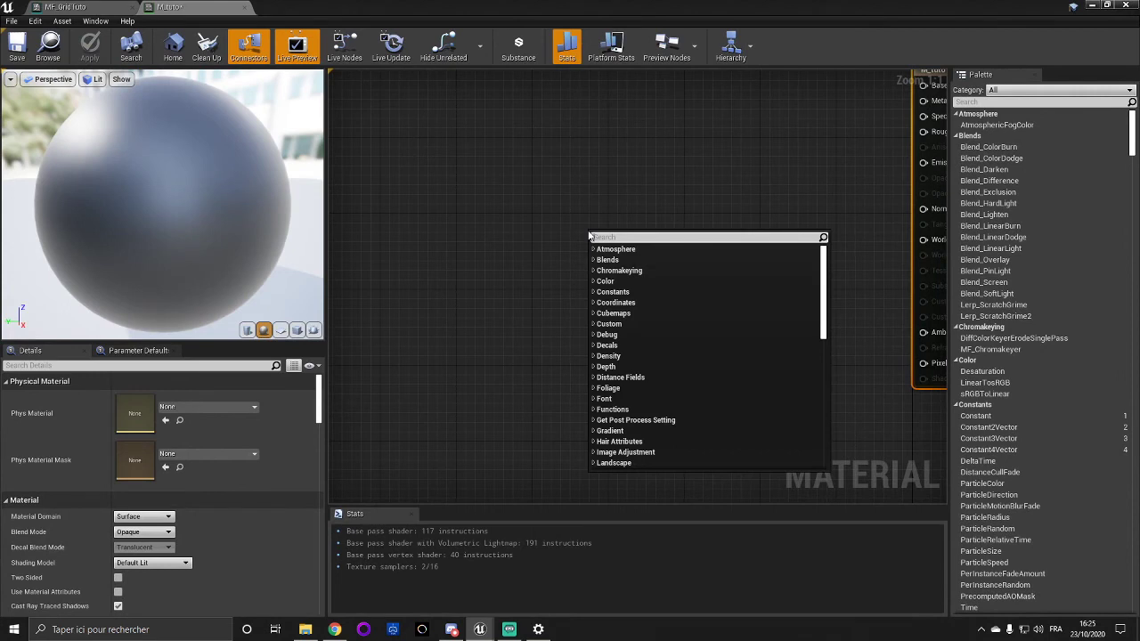
pyautogui.write('call')
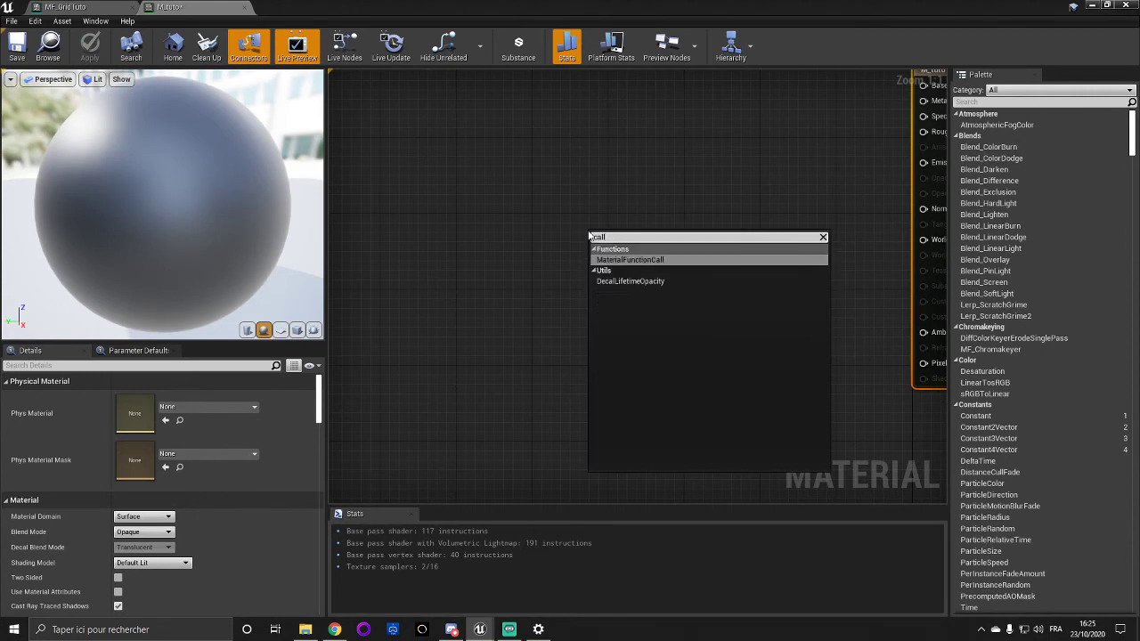
pyautogui.click(629, 259)
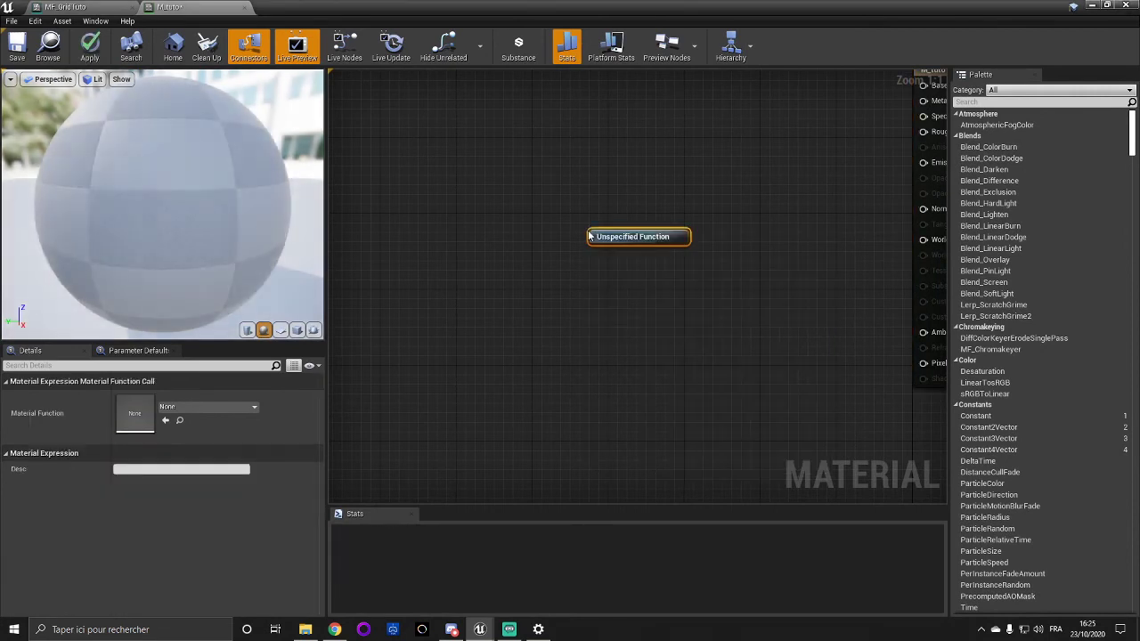
# Step: Assign MF_GridTuto to the unspecified function node and apply the material
pyautogui.click(203, 408)
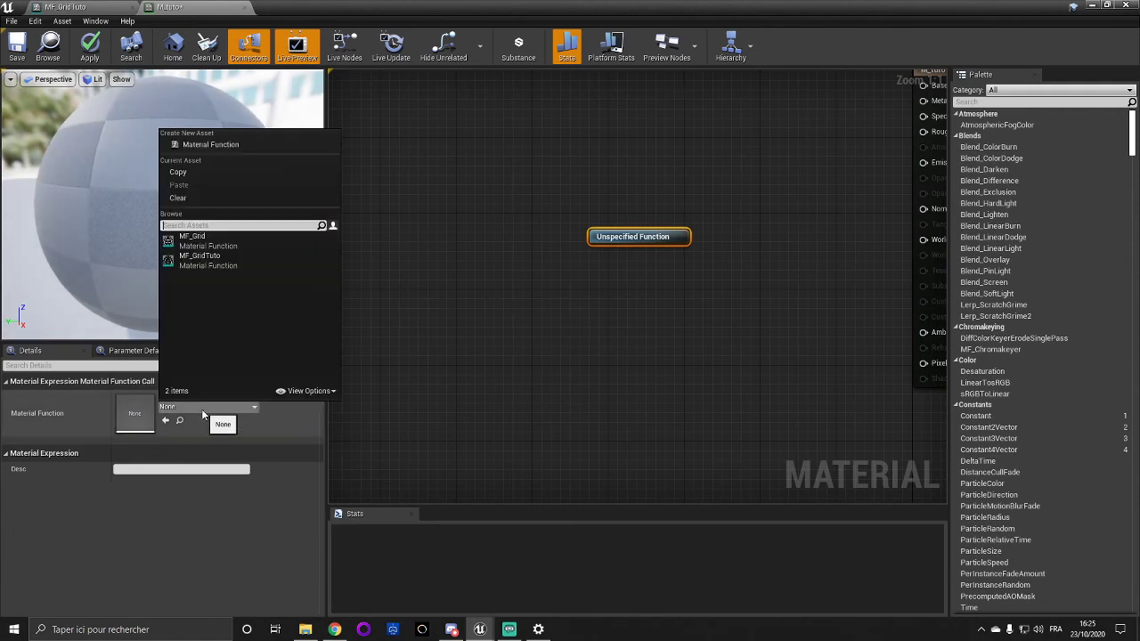
pyautogui.click(227, 263)
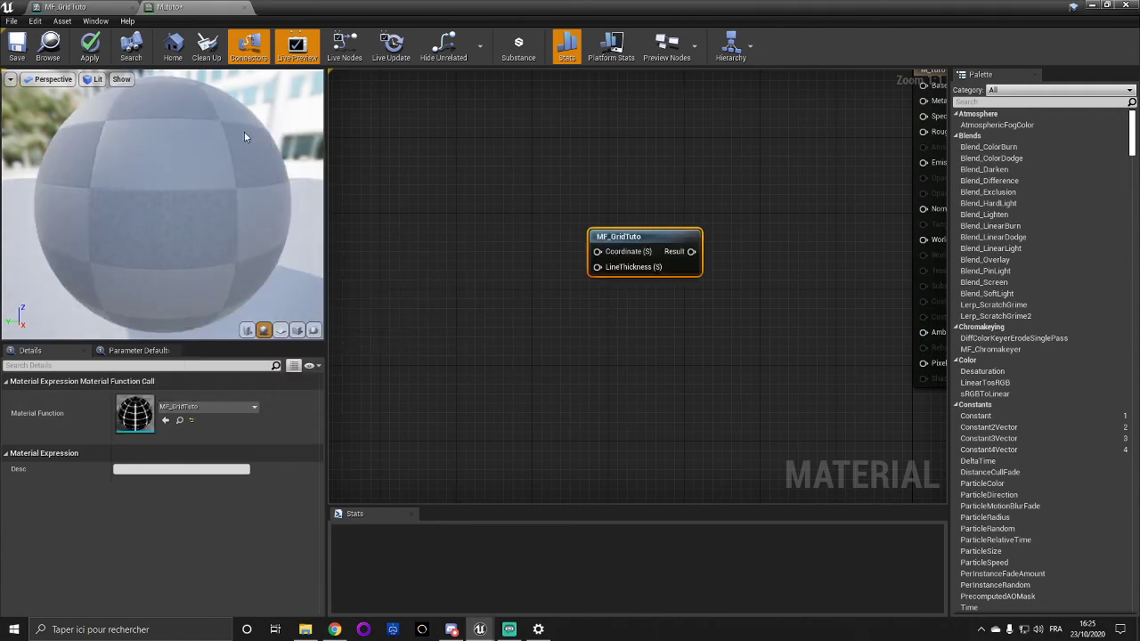
pyautogui.click(89, 45)
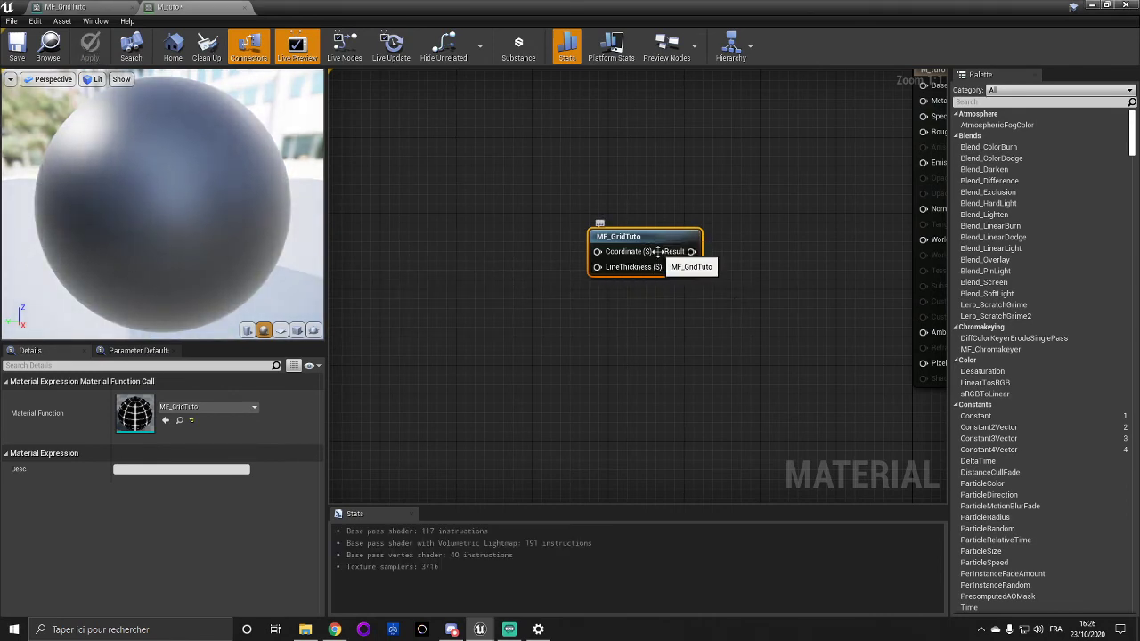
# Step: In MF_GridTuto, change the Coordinate input's type to Function Input Vector 2, and return to the M_tuto graph
pyautogui.click(96, 7)
pyautogui.moveTo(403, 238); pyautogui.dragTo(745, 211, button='right')
pyautogui.moveTo(462, 261); pyautogui.dragTo(623, 243, button='right')
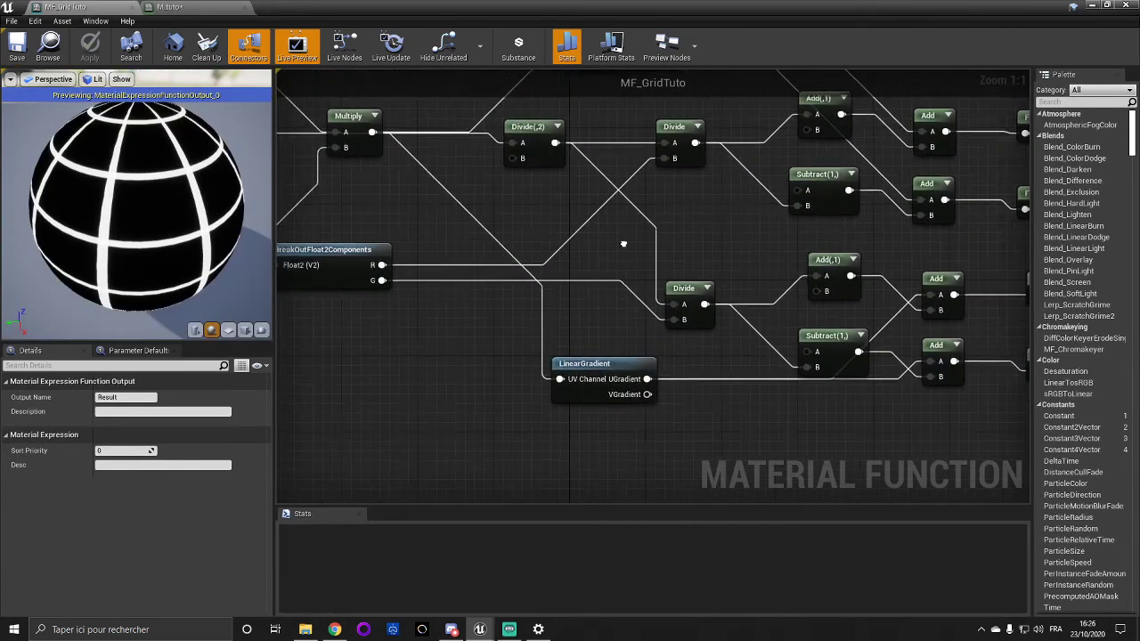
pyautogui.moveTo(356, 268); pyautogui.dragTo(650, 273, button='right')
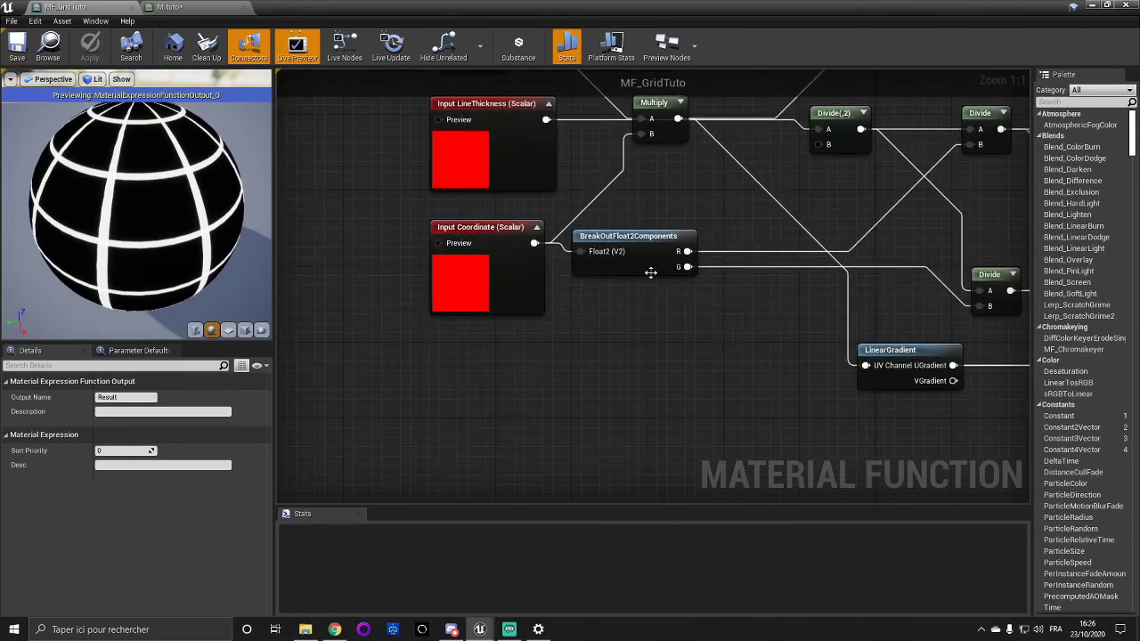
pyautogui.click(481, 233)
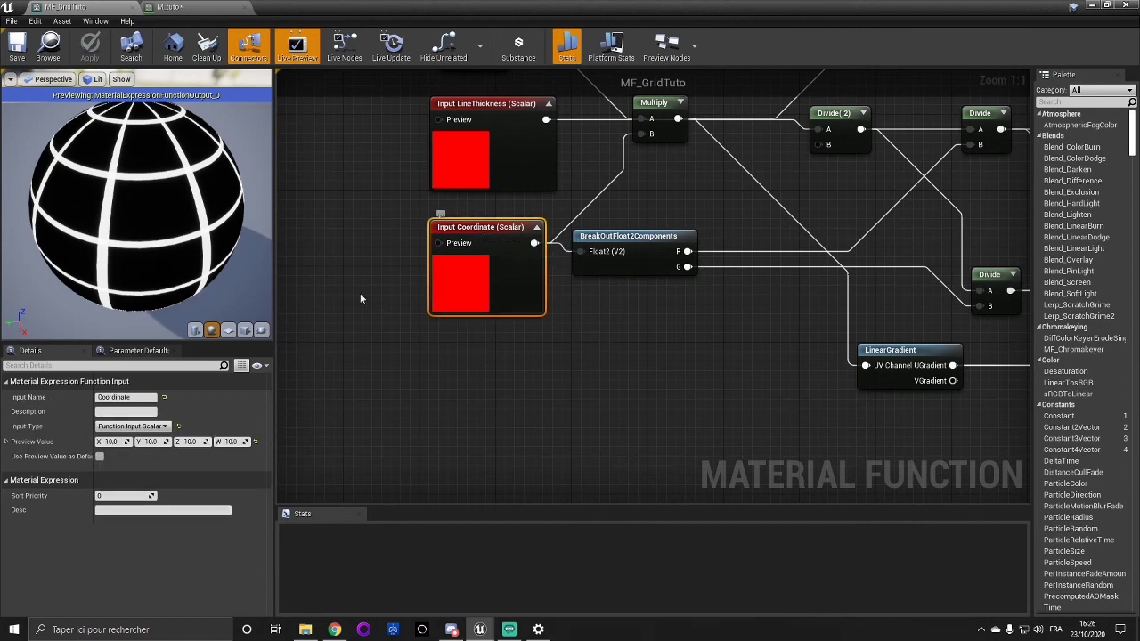
pyautogui.click(142, 426)
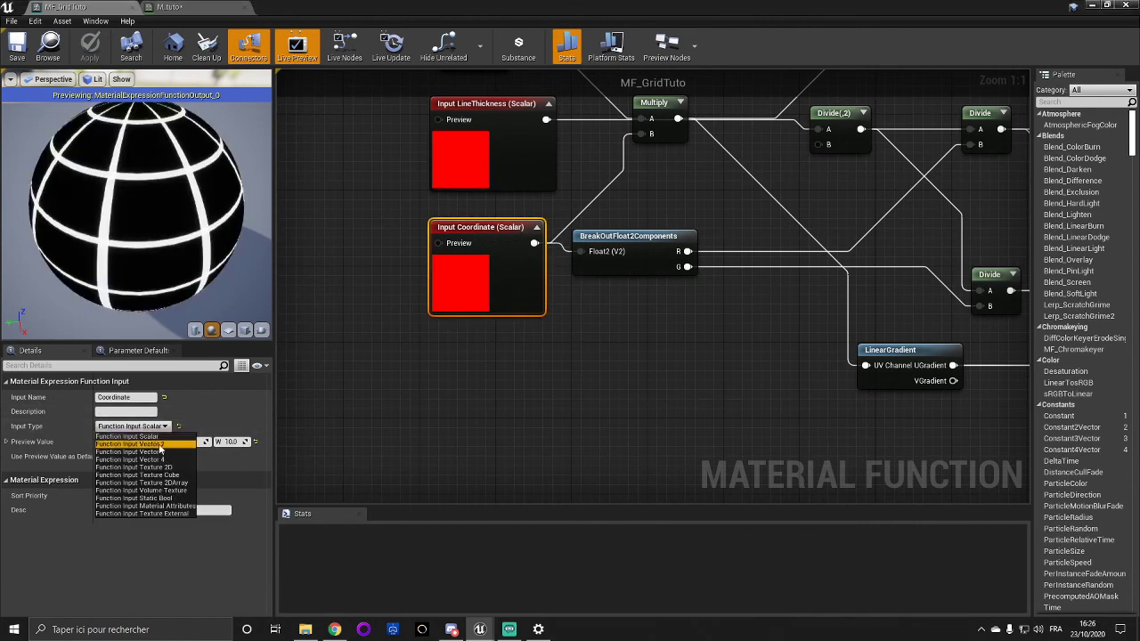
pyautogui.click(159, 445)
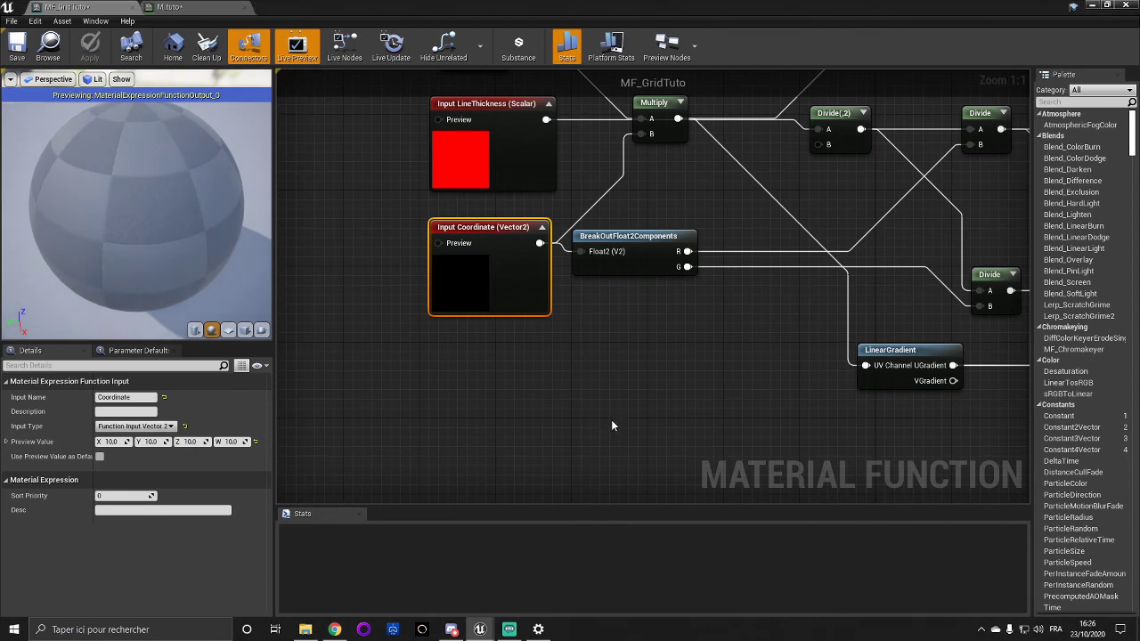
pyautogui.moveTo(403, 121); pyautogui.dragTo(499, 240)
pyautogui.moveTo(372, 157); pyautogui.dragTo(470, 239)
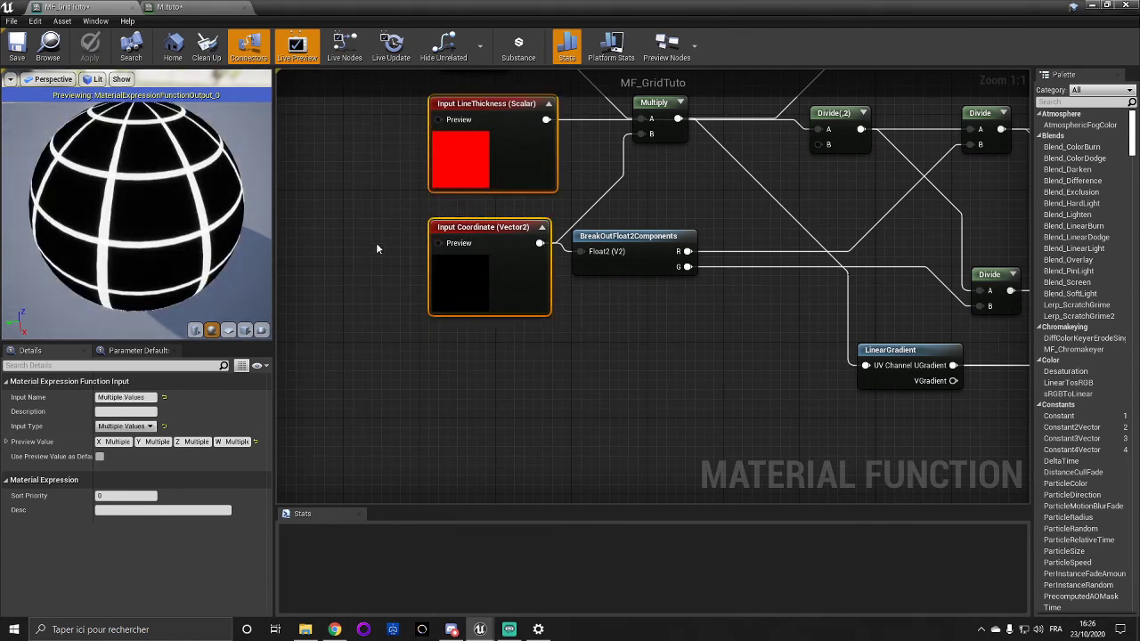
pyautogui.click(165, 7)
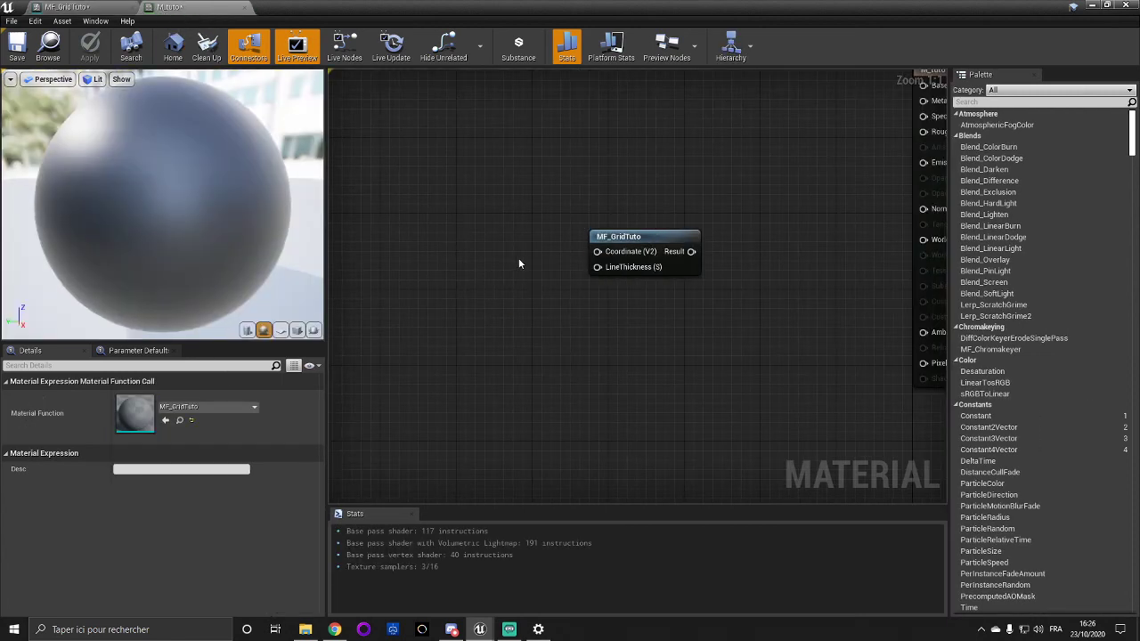
pyautogui.write('con')
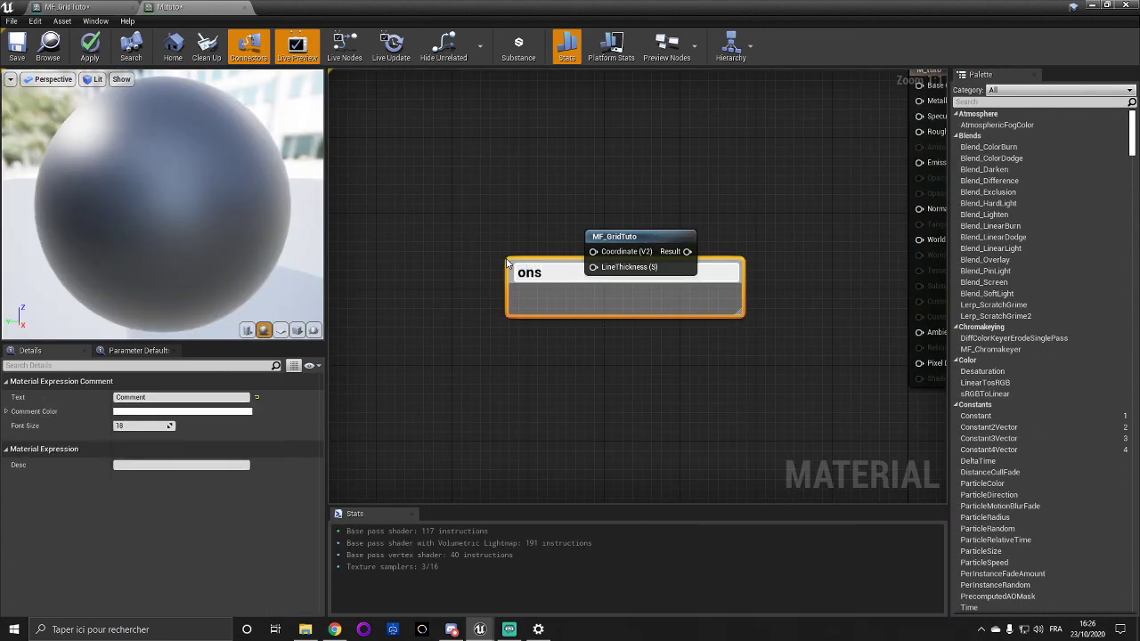
pyautogui.press('Escape')
pyautogui.press('Delete')
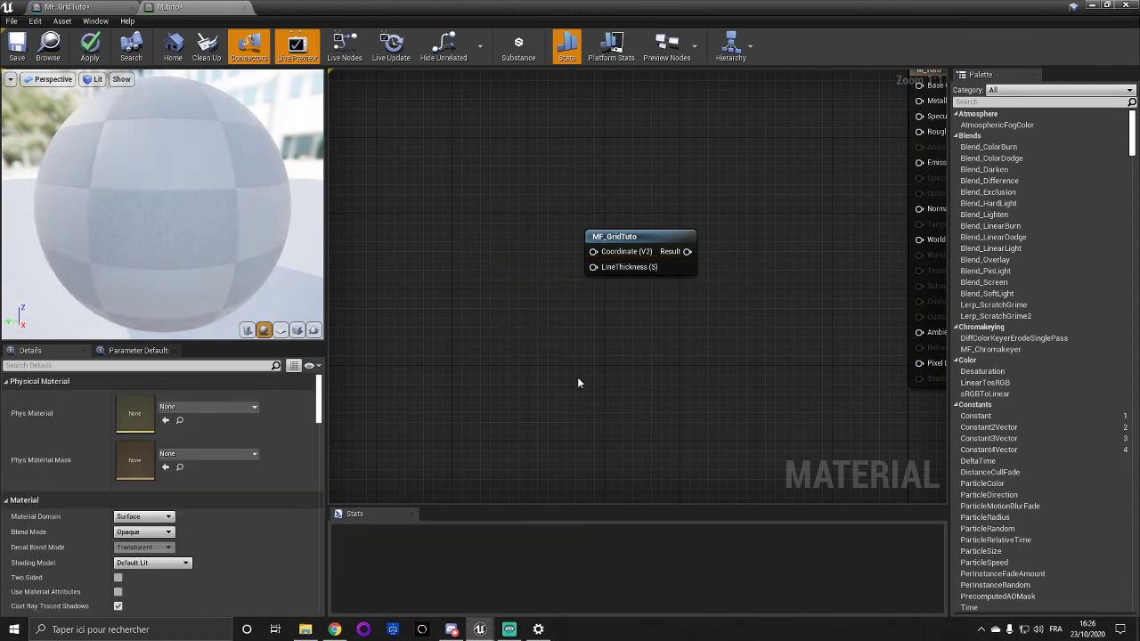
# Step: Add a Constant node with value 1.5 and connect it to the LineThickness input of MF_GridTuto
pyautogui.rightClick(541, 302)
pyautogui.write('cons')
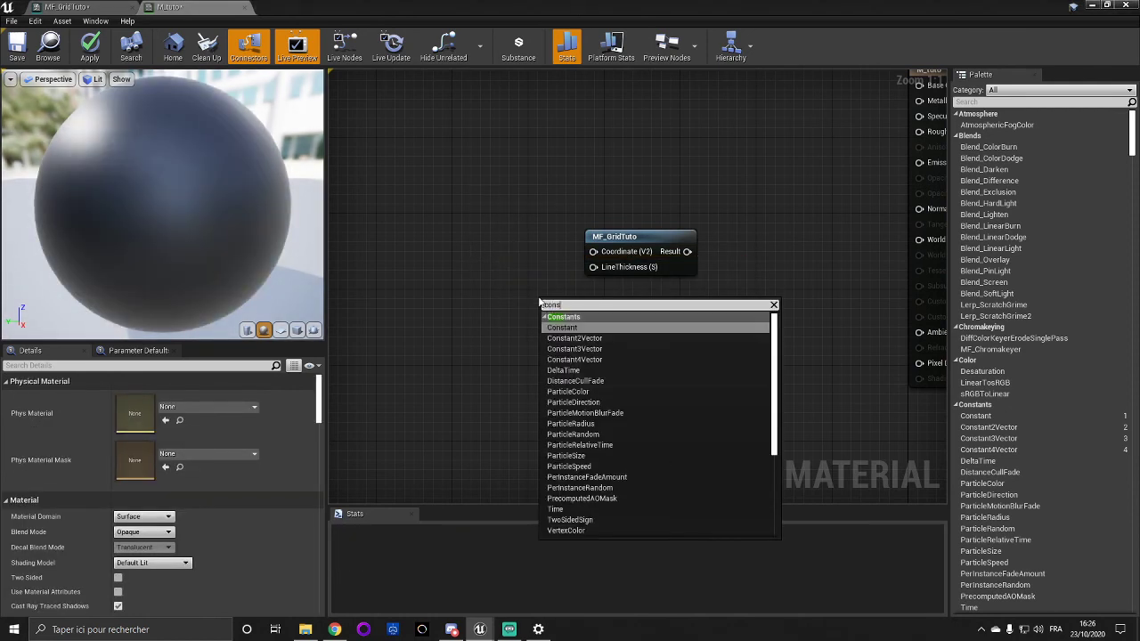
pyautogui.write('t')
pyautogui.press('Return')
pyautogui.moveTo(561, 336); pyautogui.dragTo(494, 331)
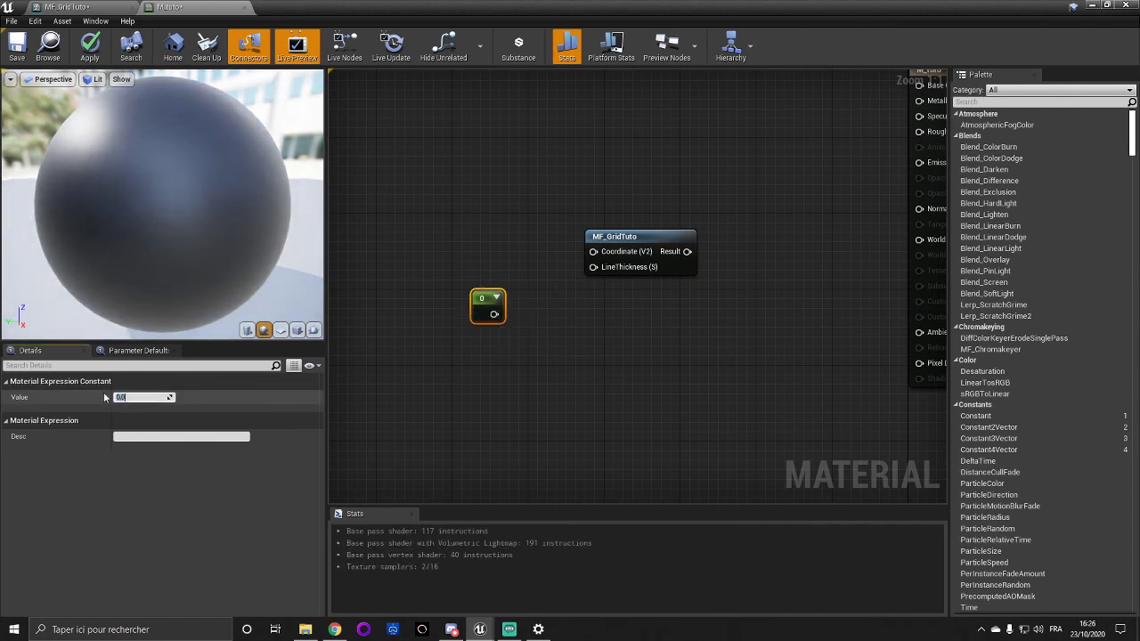
pyautogui.write('1.5')
pyautogui.press('Return')
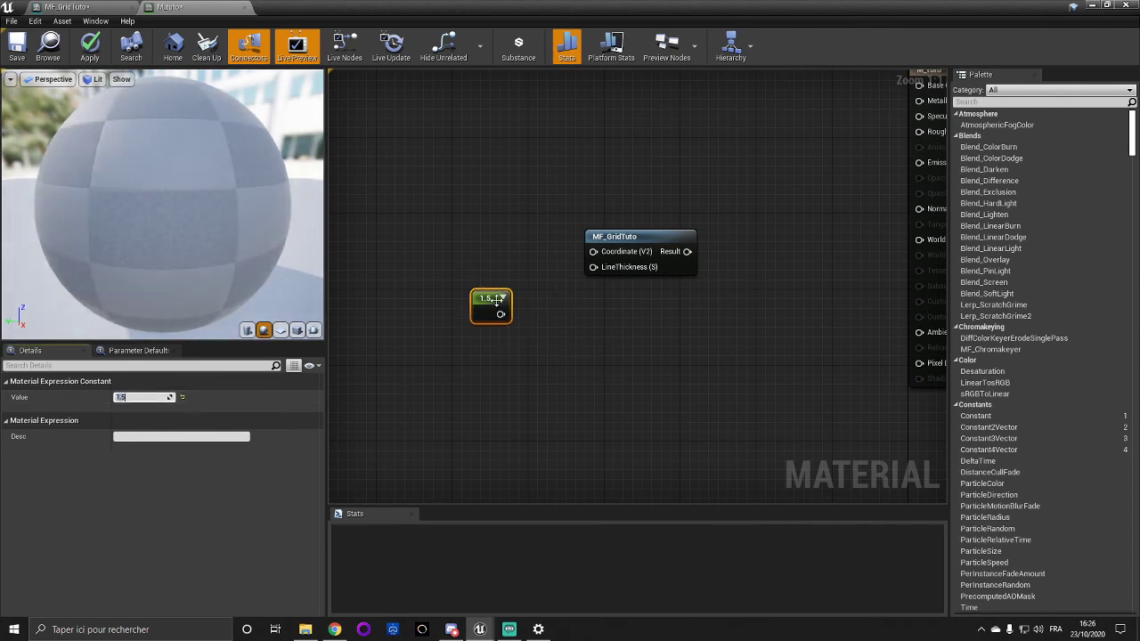
pyautogui.moveTo(498, 313); pyautogui.dragTo(525, 383)
# Step: Add a Constant2Vector node with R 8 and G 4, and connect it to the Coordinate input of MF_GridTuto
pyautogui.rightClick(438, 266)
pyautogui.write('constant2')
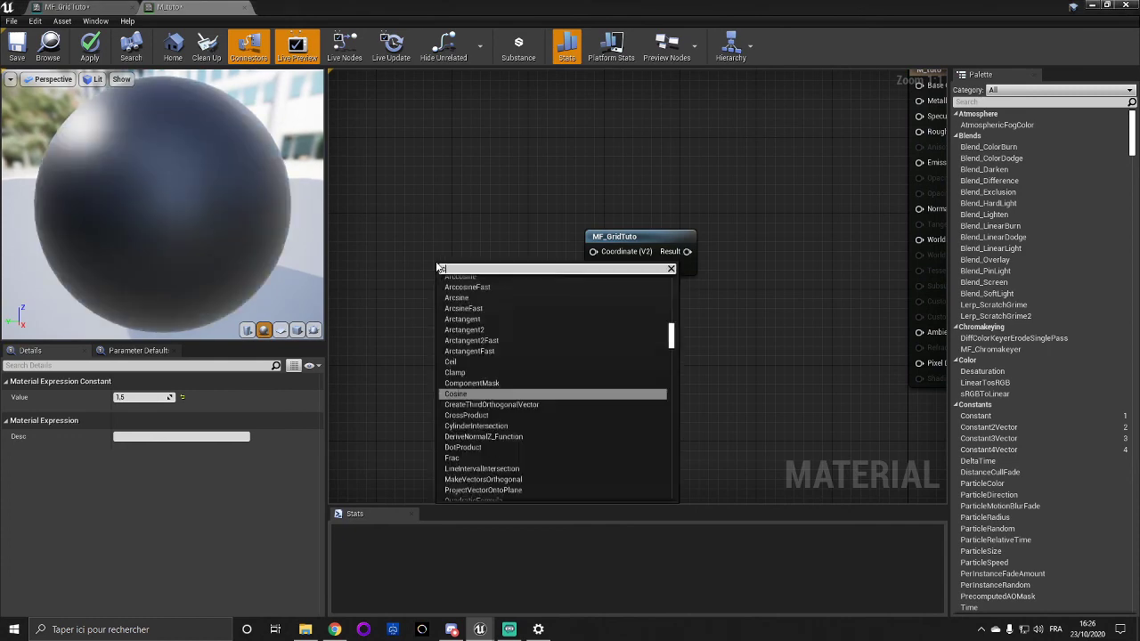
pyautogui.press('Return')
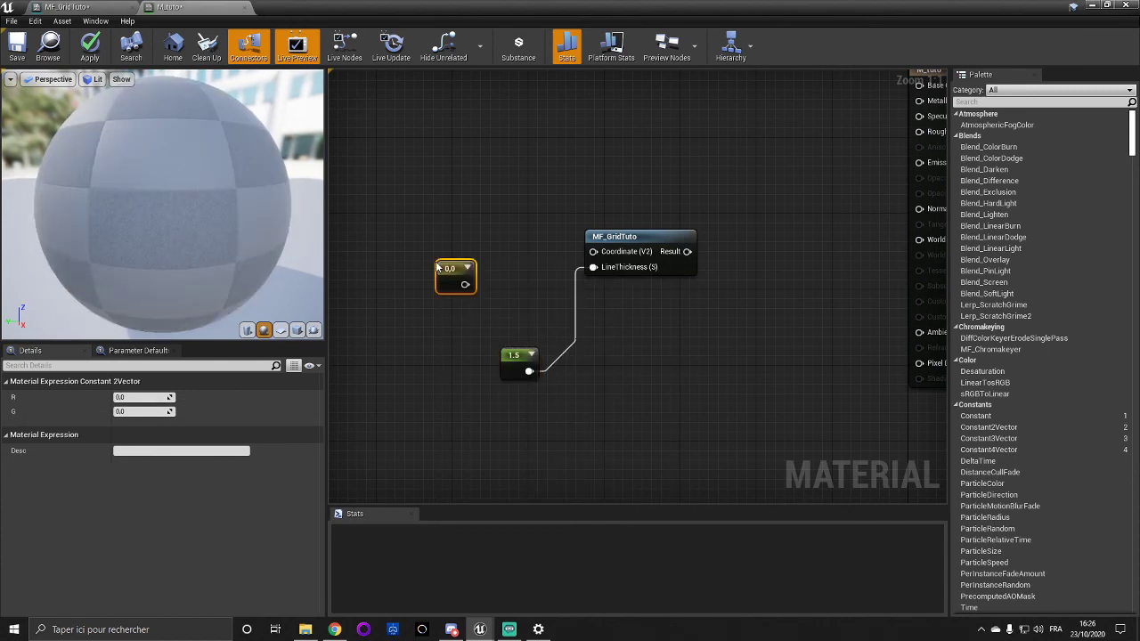
pyautogui.click(120, 398)
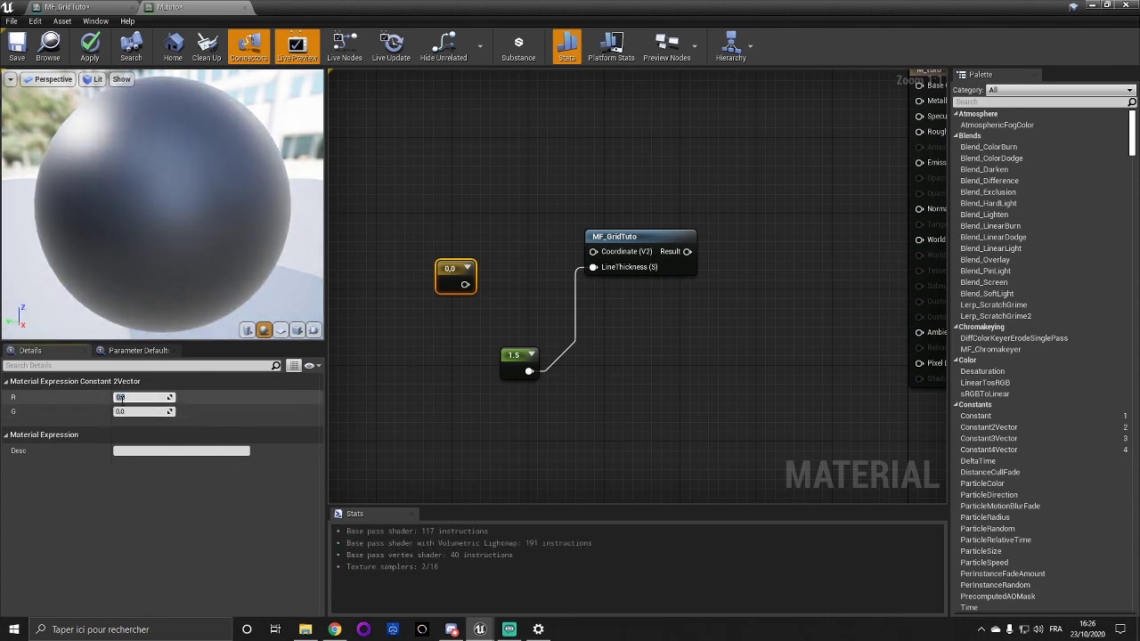
pyautogui.write('8')
pyautogui.press('Tab')
pyautogui.write('4')
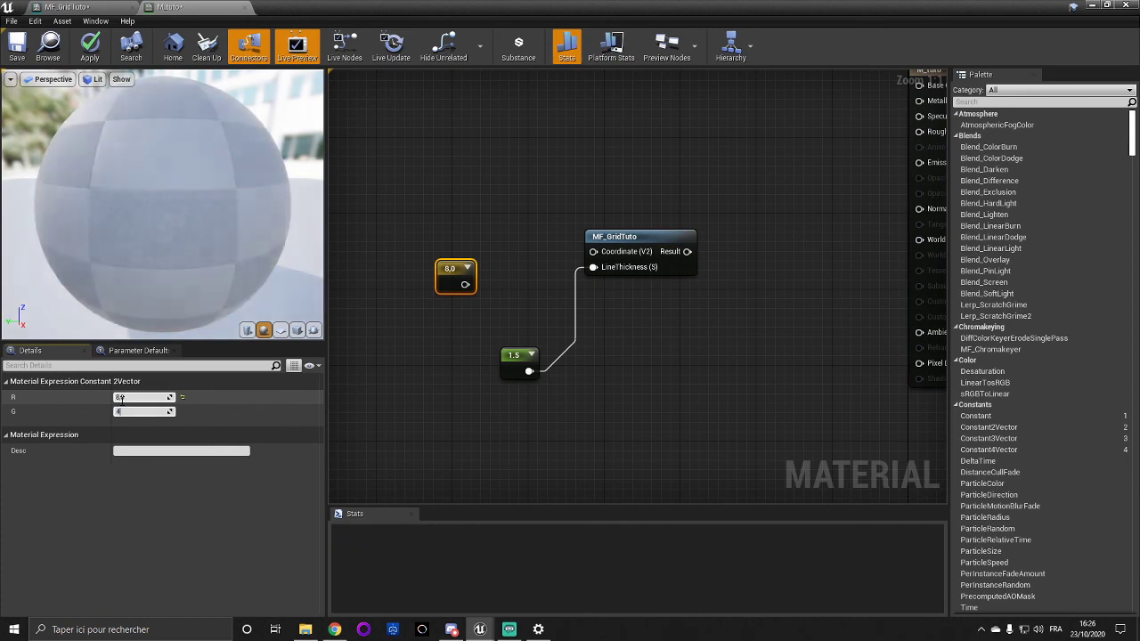
pyautogui.press('Return')
pyautogui.moveTo(464, 283); pyautogui.dragTo(593, 251)
# Step: Connect the MF_GridTuto Result to the material's Base Color and apply the material to preview the grid
pyautogui.moveTo(702, 233); pyautogui.dragTo(575, 290, button='right')
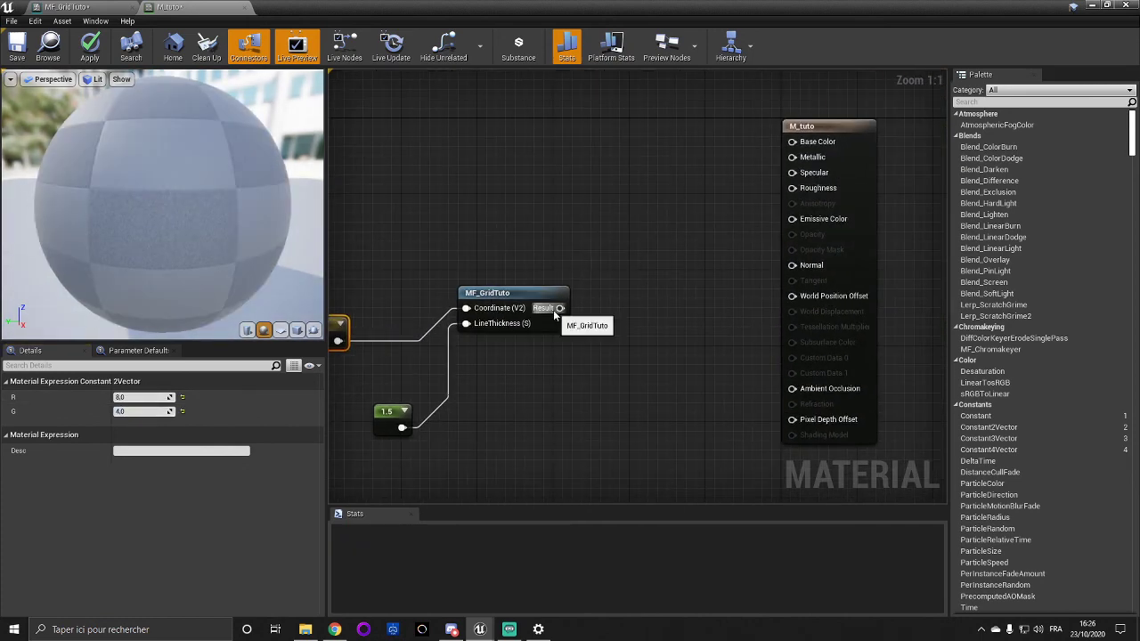
pyautogui.moveTo(559, 308); pyautogui.dragTo(791, 142)
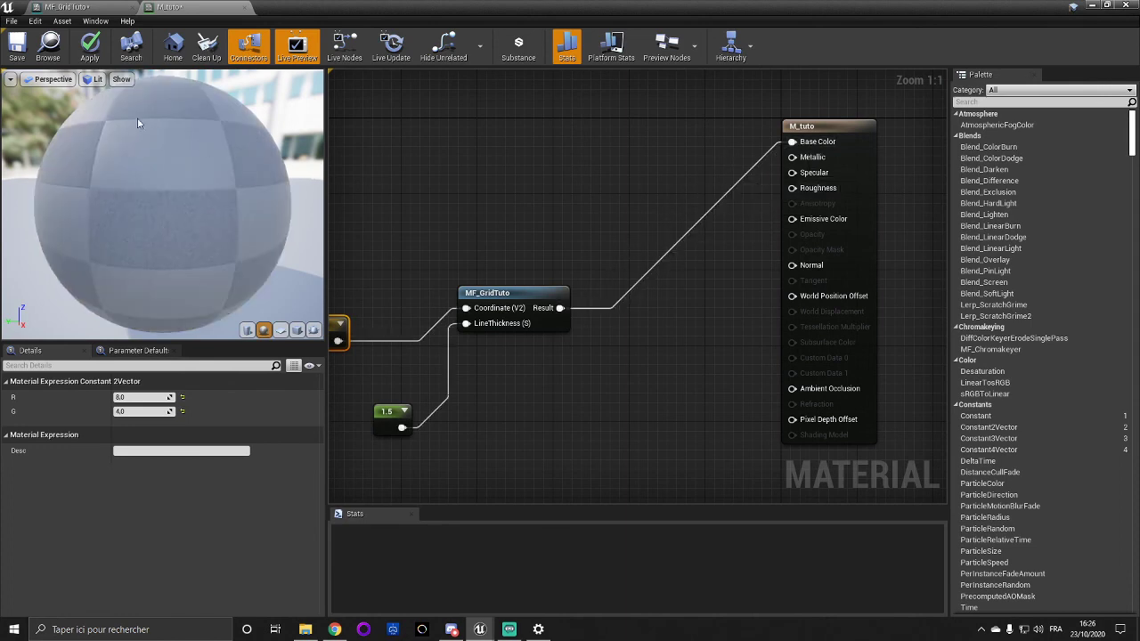
pyautogui.click(89, 45)
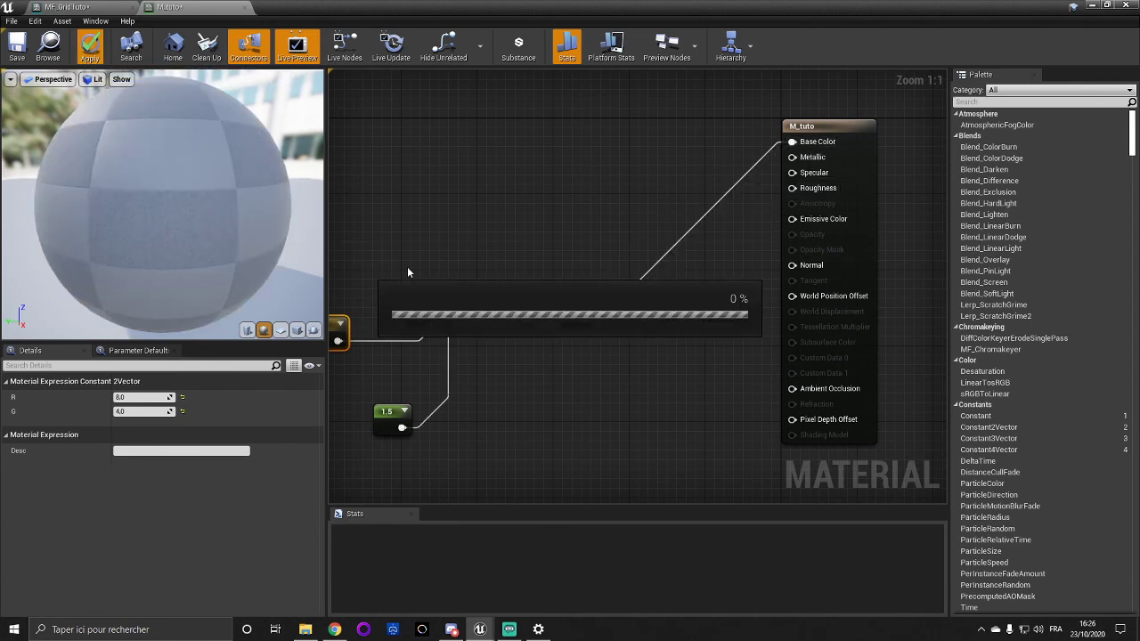
pyautogui.moveTo(189, 146); pyautogui.dragTo(190, 180)
# Step: Move the line thickness constant beneath the Constant2Vector node, set its value to 0.1, and inspect the thinner grid lines
pyautogui.moveTo(394, 338); pyautogui.dragTo(519, 318, button='right')
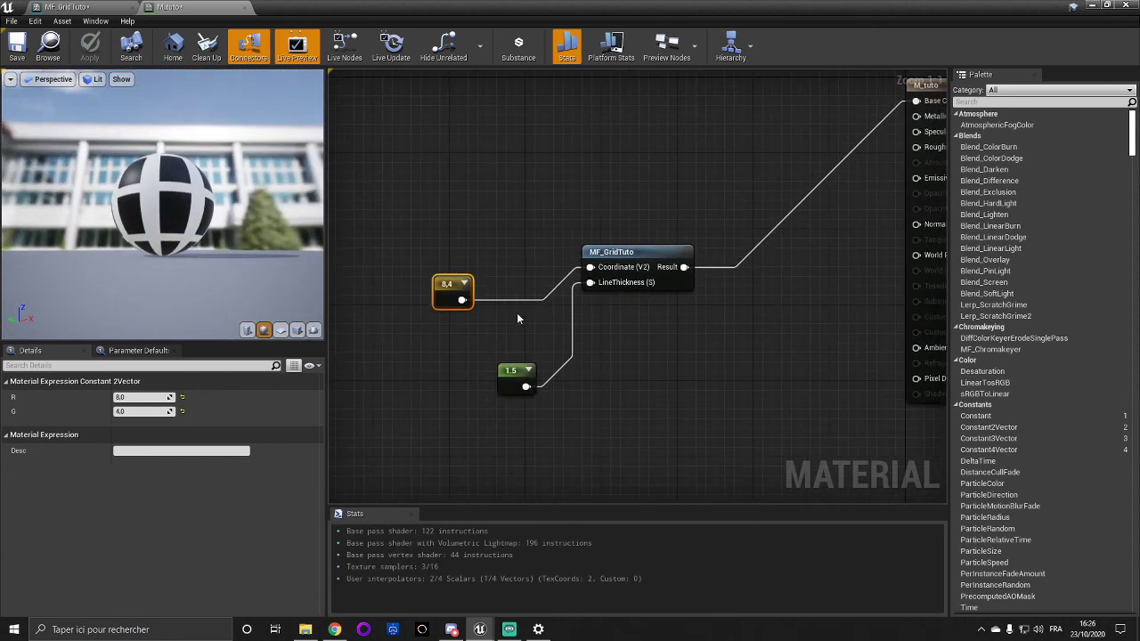
pyautogui.moveTo(509, 371); pyautogui.dragTo(430, 333)
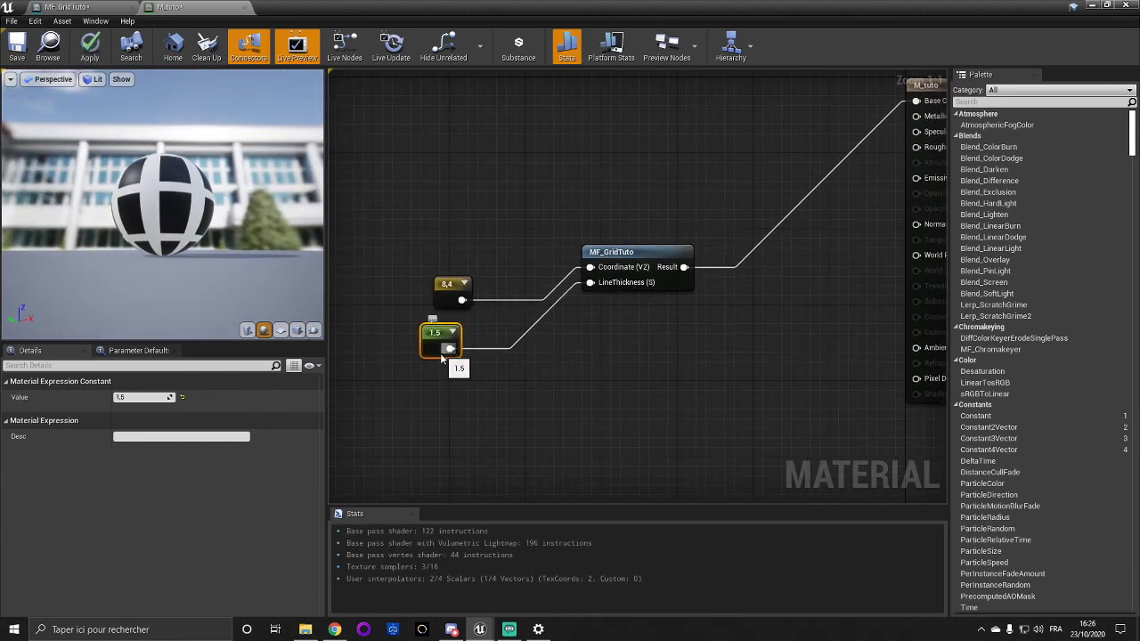
pyautogui.click(146, 398)
pyautogui.write('0.1')
pyautogui.press('Return')
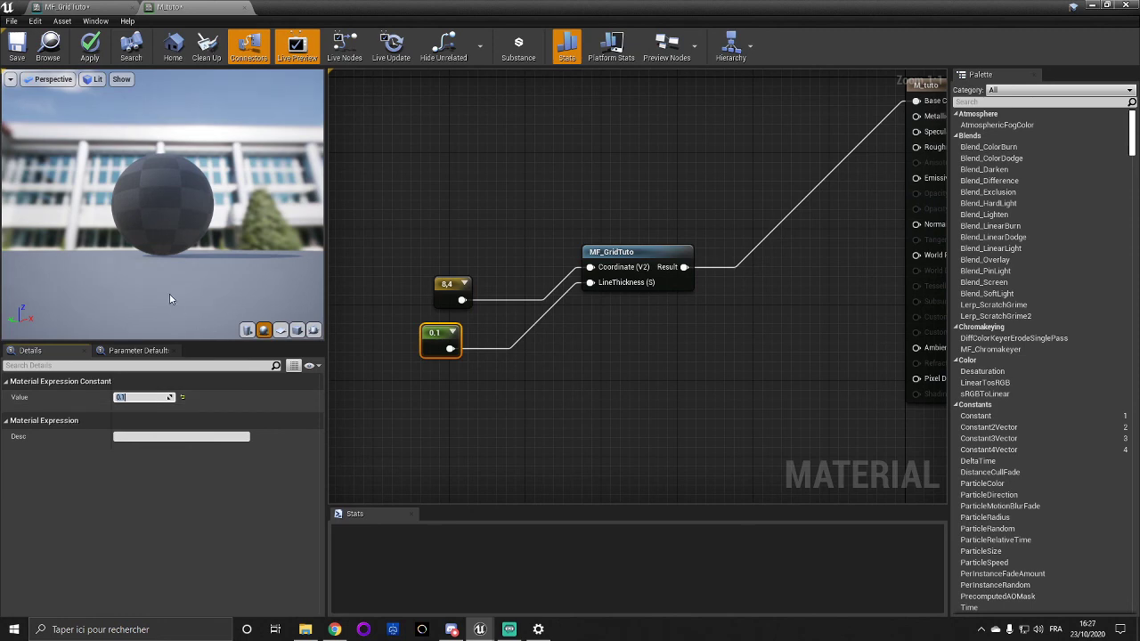
pyautogui.moveTo(161, 209); pyautogui.dragTo(413, 216)
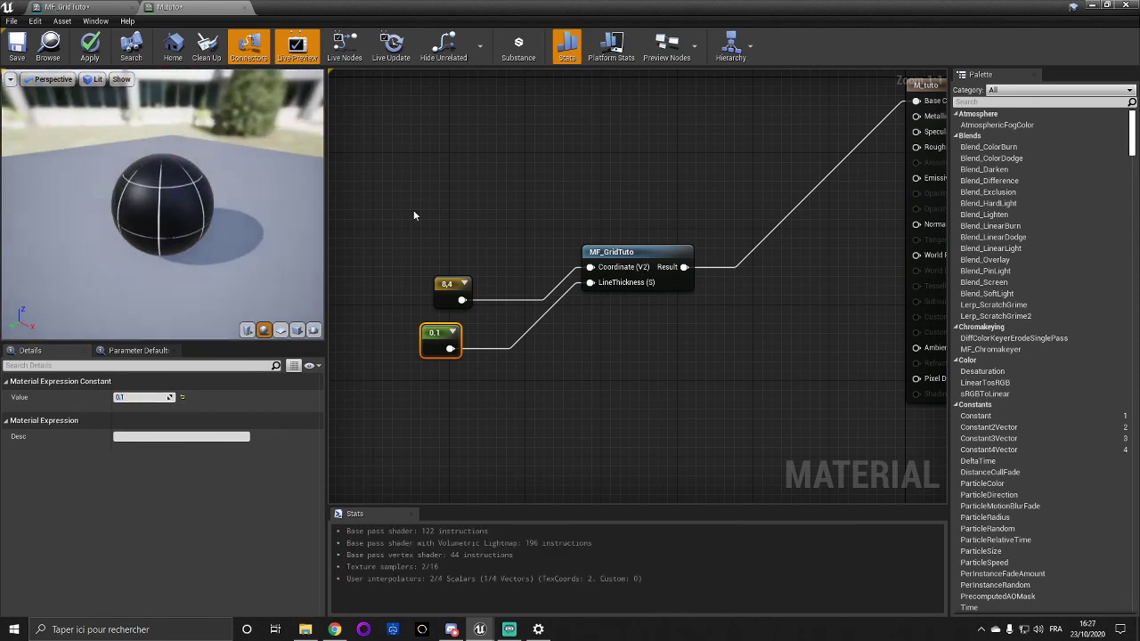
# Step: Set the Constant2Vector's G value to 1 and rotate the preview to inspect the lines on the sphere
pyautogui.click(452, 292)
pyautogui.click(146, 410)
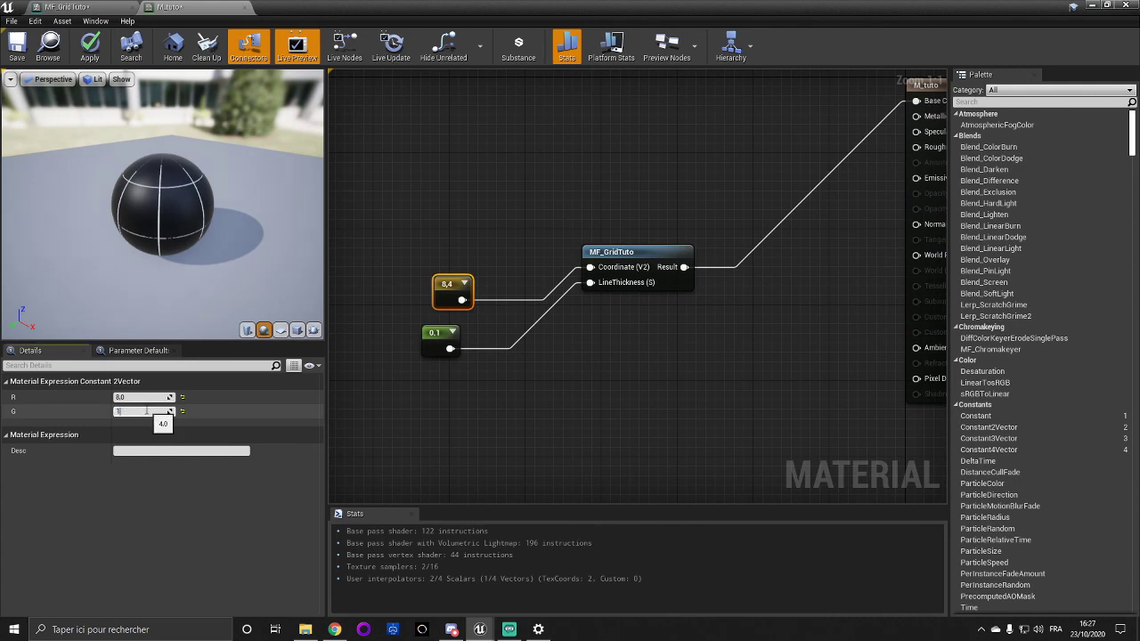
pyautogui.write('1')
pyautogui.press('Return')
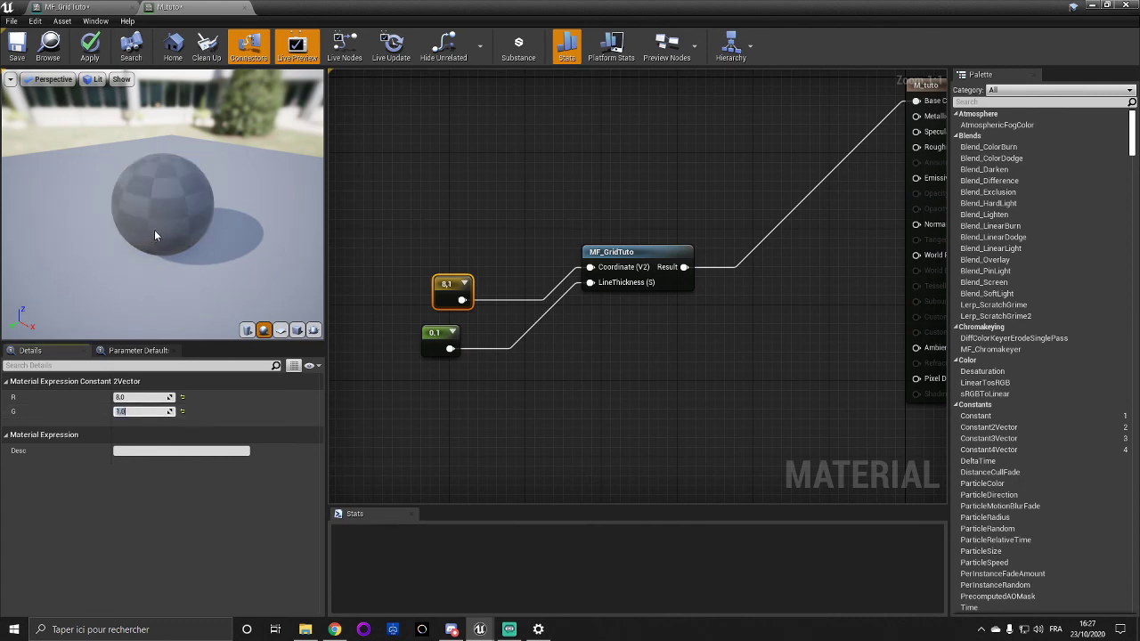
pyautogui.moveTo(155, 231)
pyautogui.mouseDown()
pyautogui.moveTo(160, 147)
pyautogui.moveTo(162, 214)
pyautogui.mouseUp()
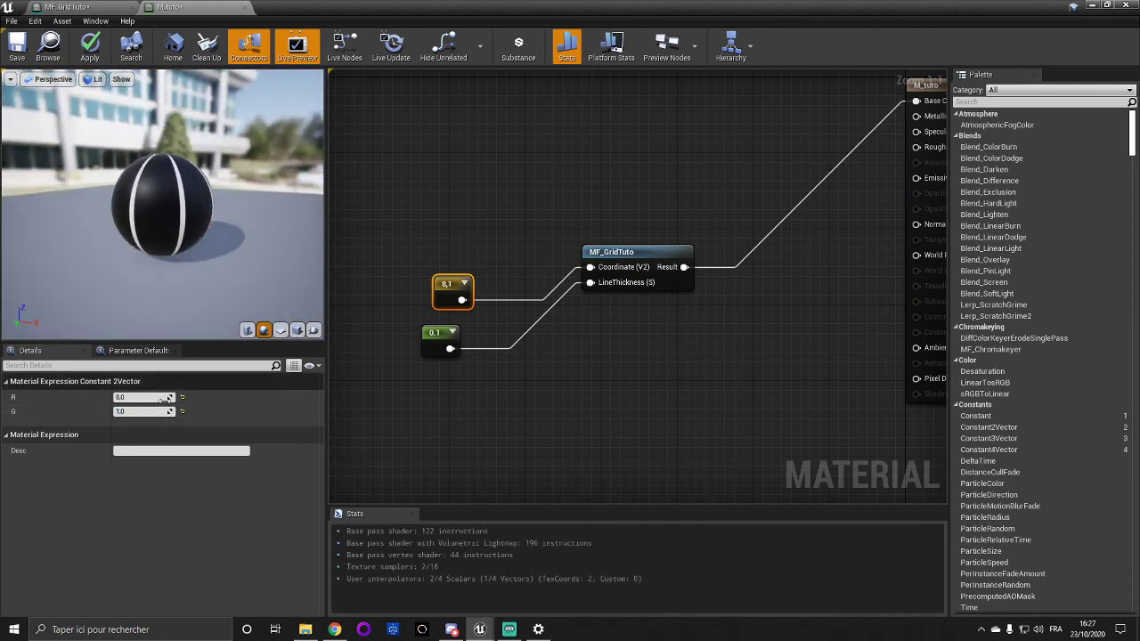
# Step: Set the Constant2Vector's G value to 2 and rotate the preview to inspect the grid on the sphere
pyautogui.write('2')
pyautogui.press('Return')
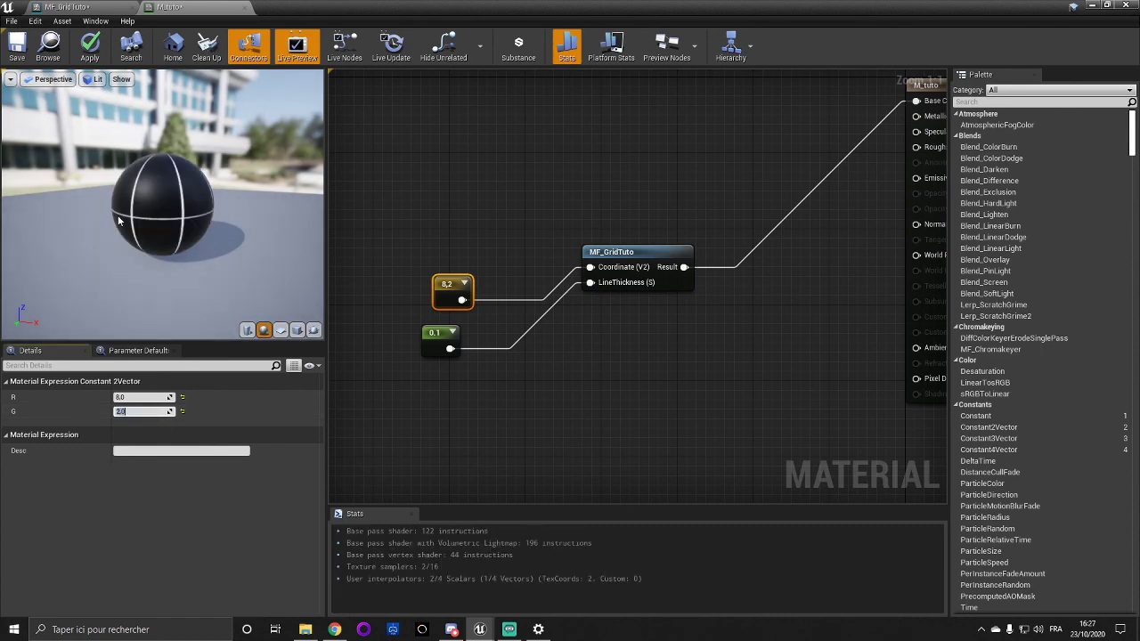
pyautogui.moveTo(131, 222); pyautogui.dragTo(80, 224)
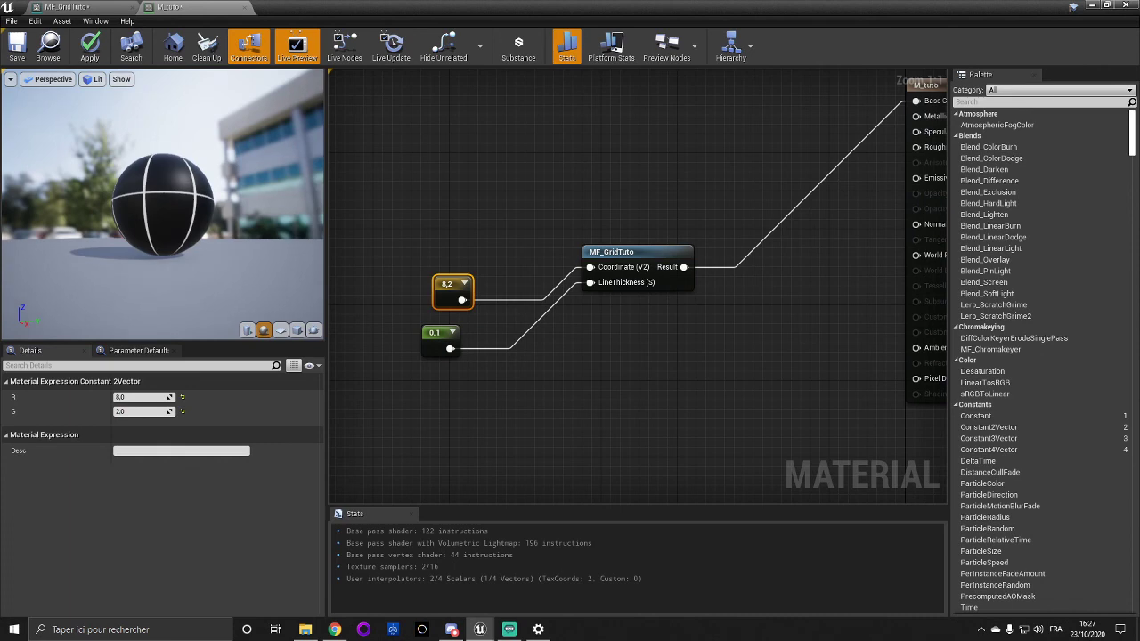